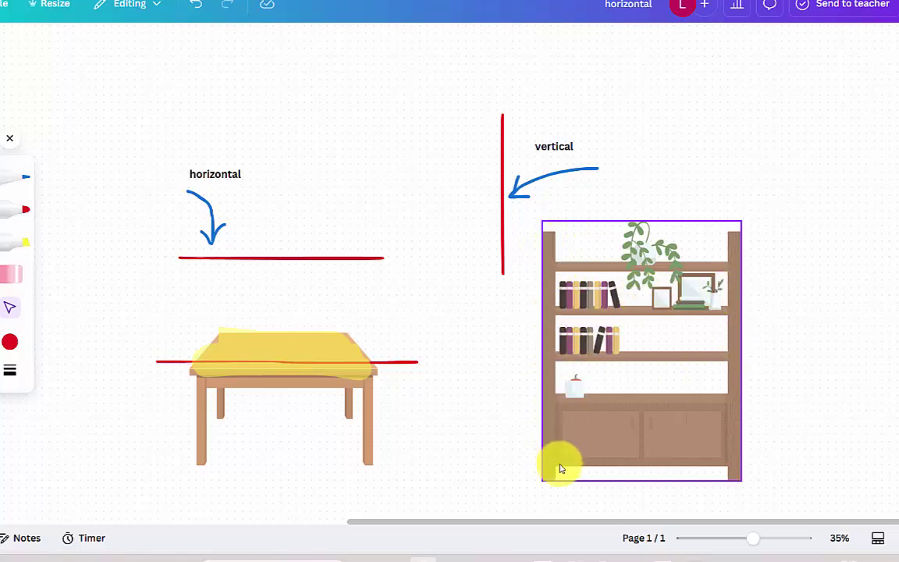
Step: Draw a red vertical line along the bookshelf's left upright and highlight its open shelves in yellow
click(15, 209)
drag(558, 238, 558, 466)
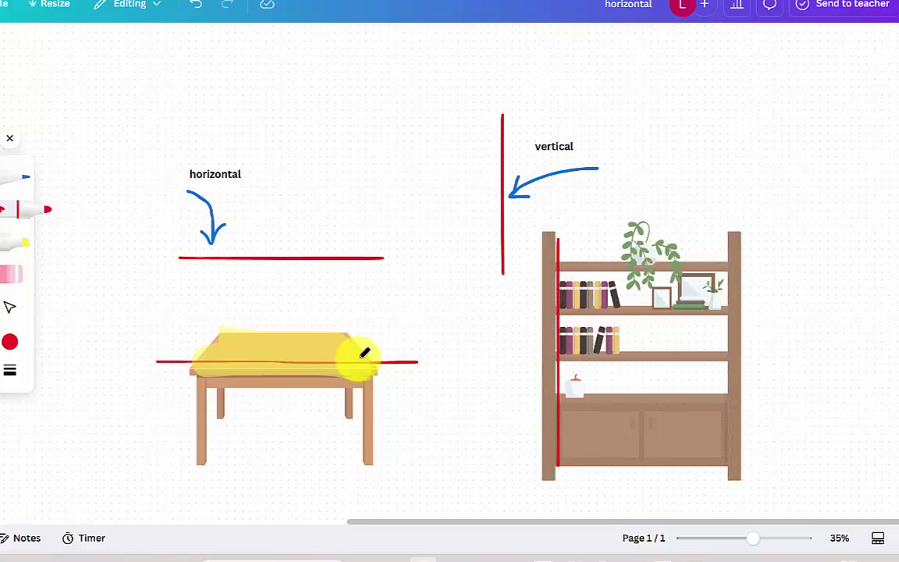
click(9, 238)
mouse_move(548, 290)
mouse_down()
mouse_move(727, 301)
mouse_move(640, 313)
mouse_move(726, 352)
mouse_move(558, 369)
mouse_move(625, 381)
mouse_move(728, 380)
mouse_move(665, 337)
mouse_move(662, 384)
mouse_up()
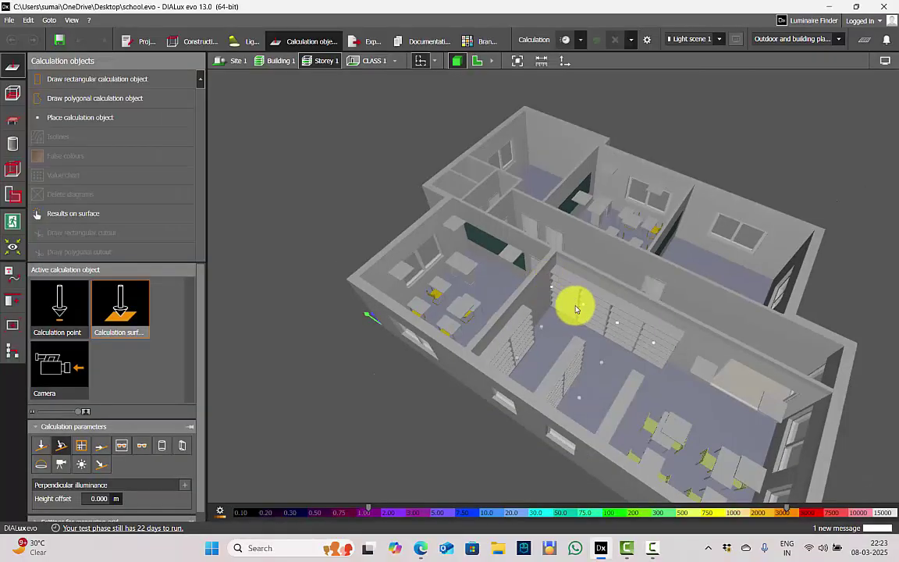
Step: Switch to DIALux evo and open the CLASS 1 space with its interior in view
drag(575, 310, 591, 276)
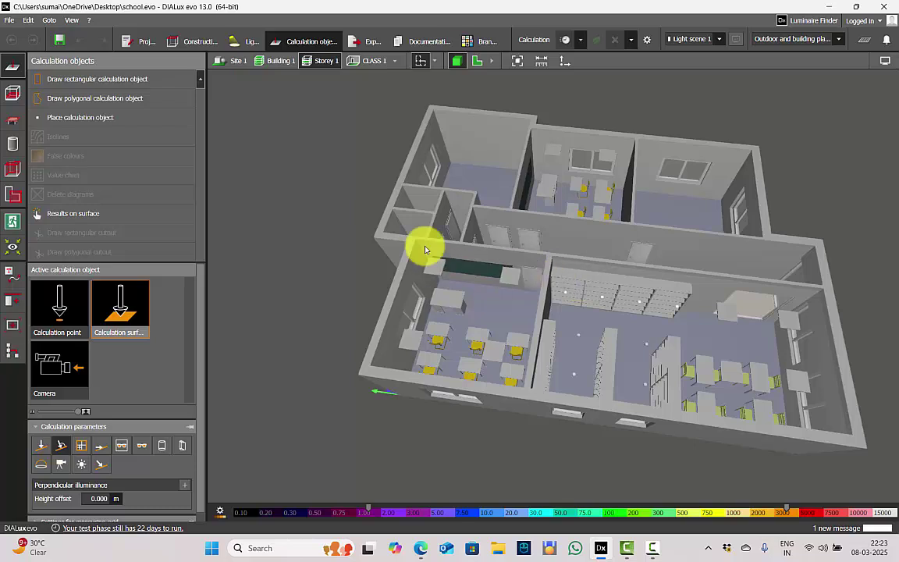
click(370, 60)
right_drag(481, 267, 555, 287)
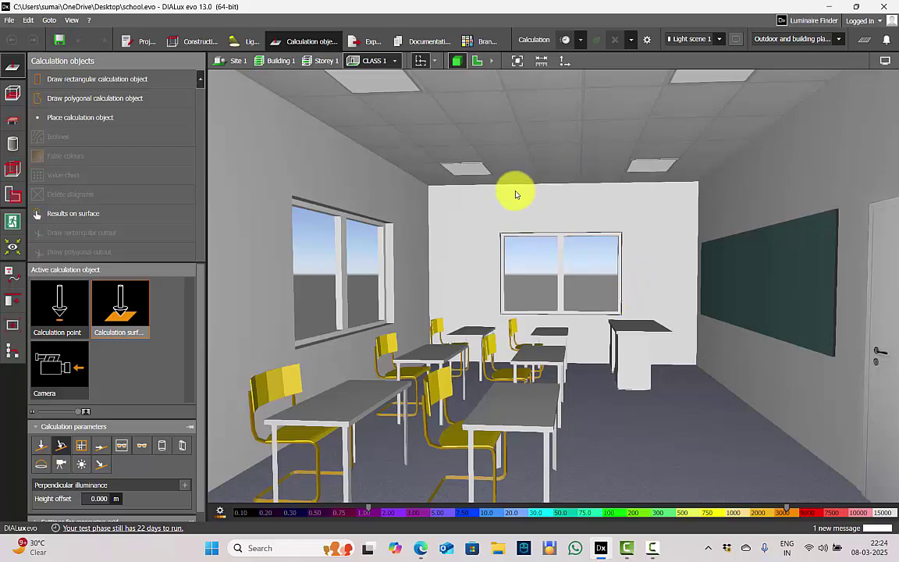
Step: Show the working plane of CLASS 1, return to the calculation objects and look over the desks
click(13, 93)
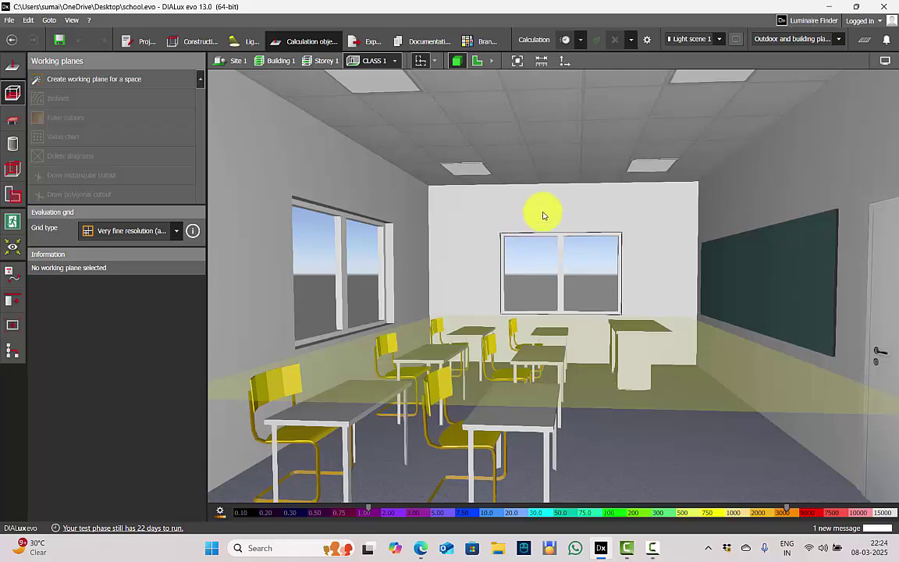
click(10, 72)
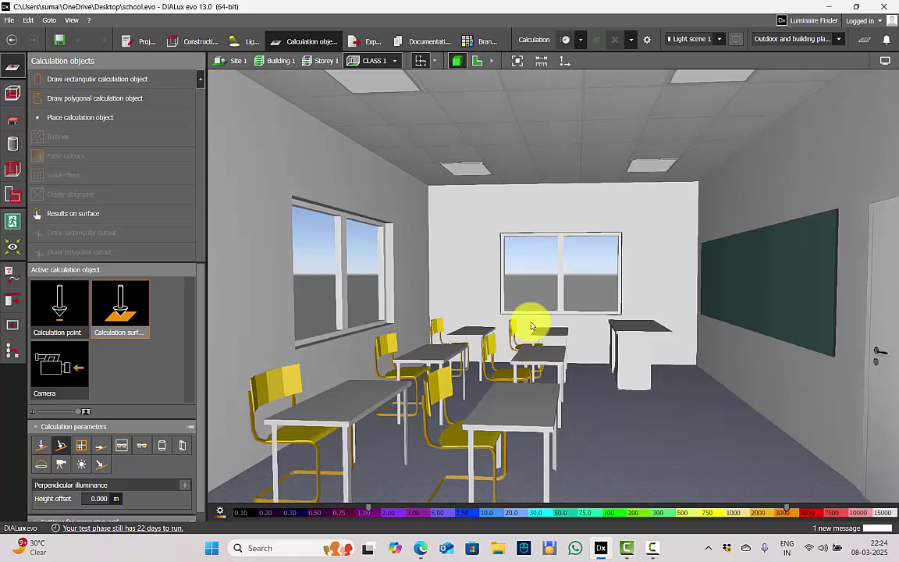
drag(530, 325, 447, 357)
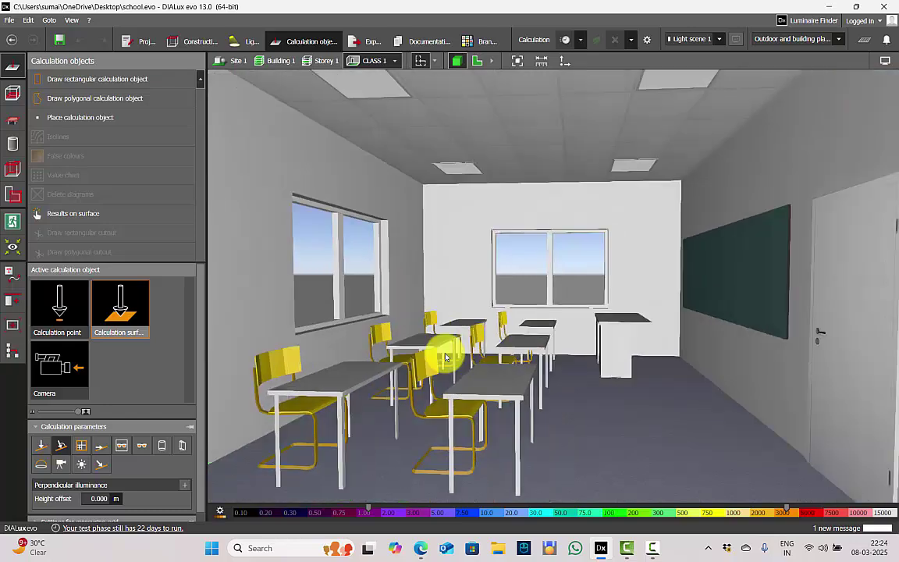
drag(596, 316, 530, 324)
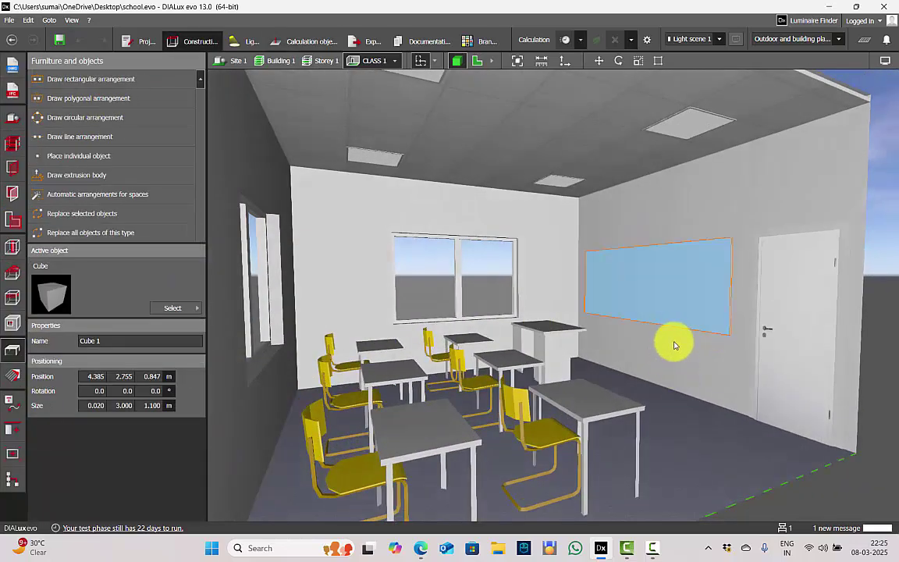
Step: Compare the vertical example on the Canva whiteboard with the classroom's green board, examining the board from several angles in DIALux evo
click(422, 548)
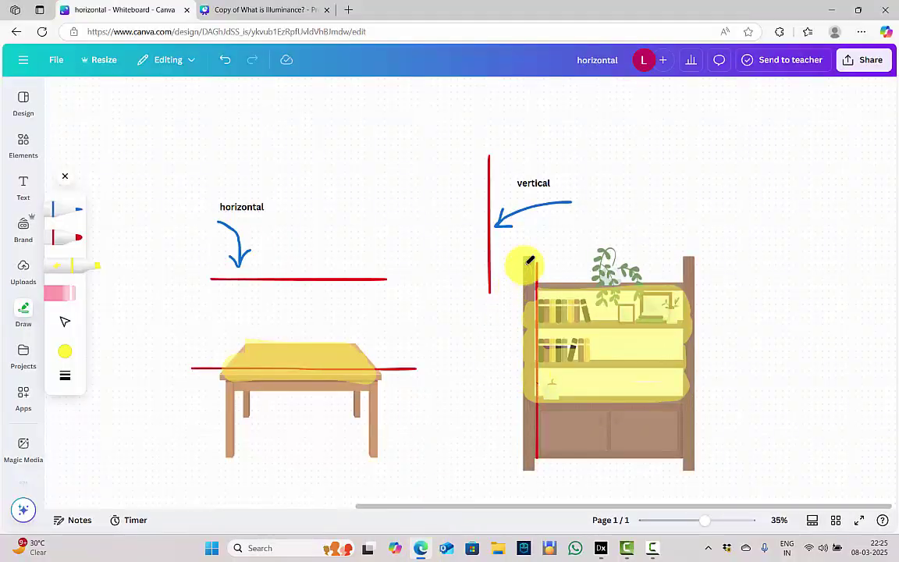
click(601, 548)
key(Escape)
right_drag(463, 297, 417, 288)
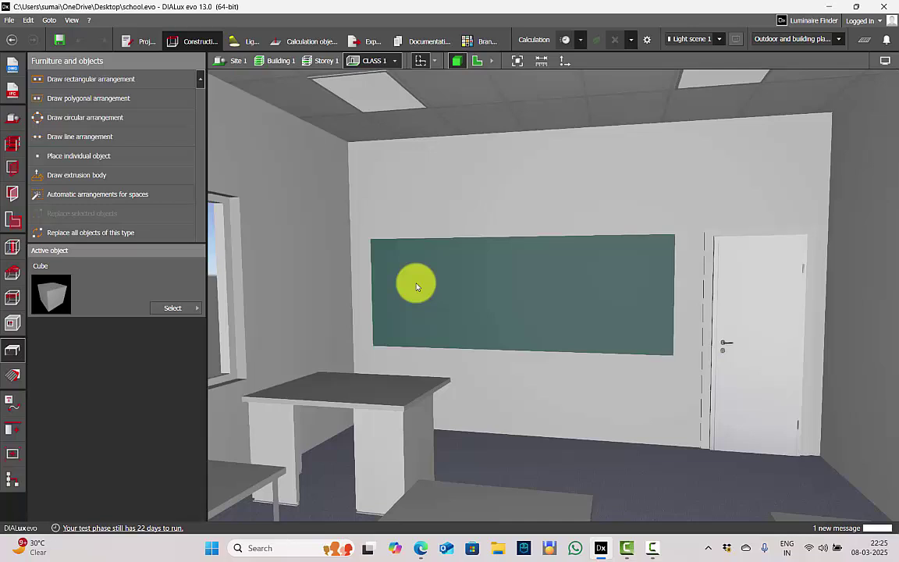
drag(416, 287, 506, 300)
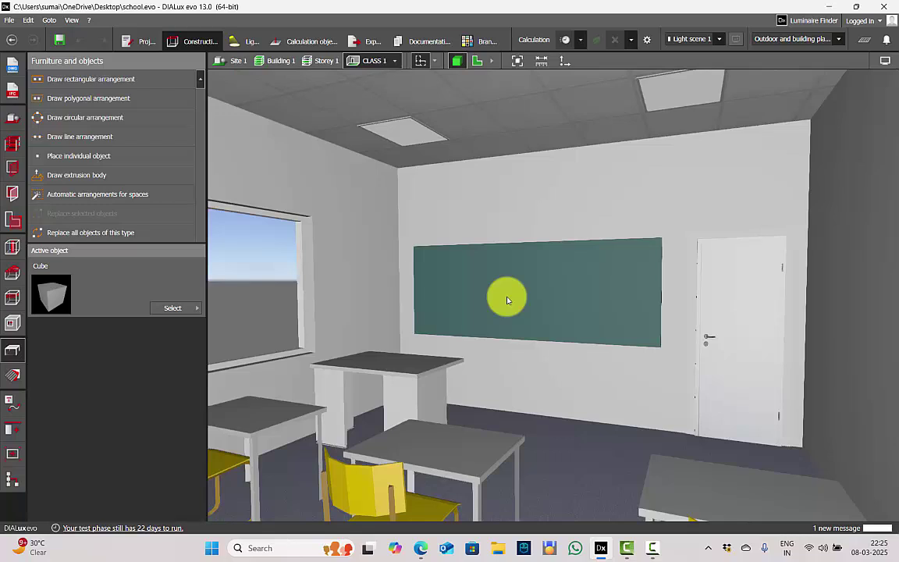
drag(506, 299, 534, 339)
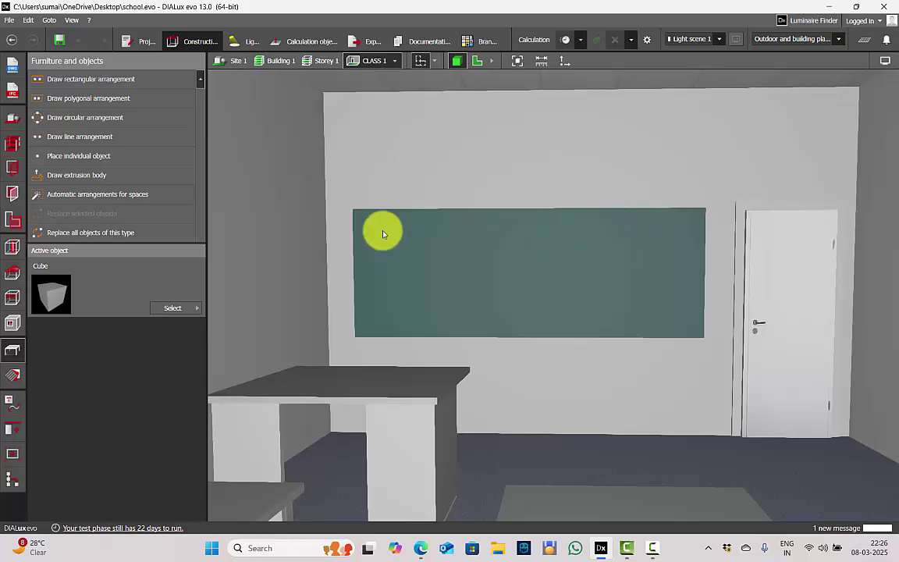
drag(613, 326, 566, 174)
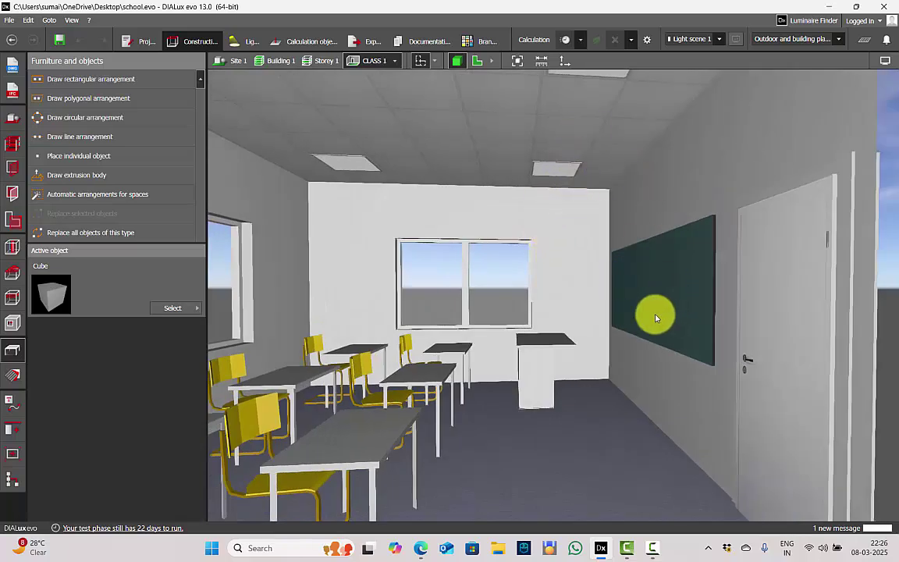
drag(692, 341, 538, 242)
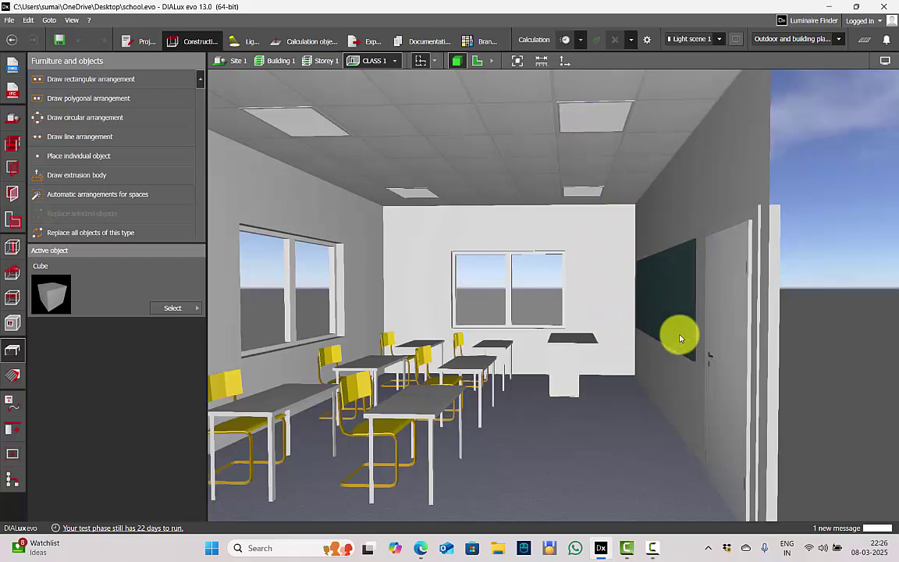
drag(596, 322, 465, 271)
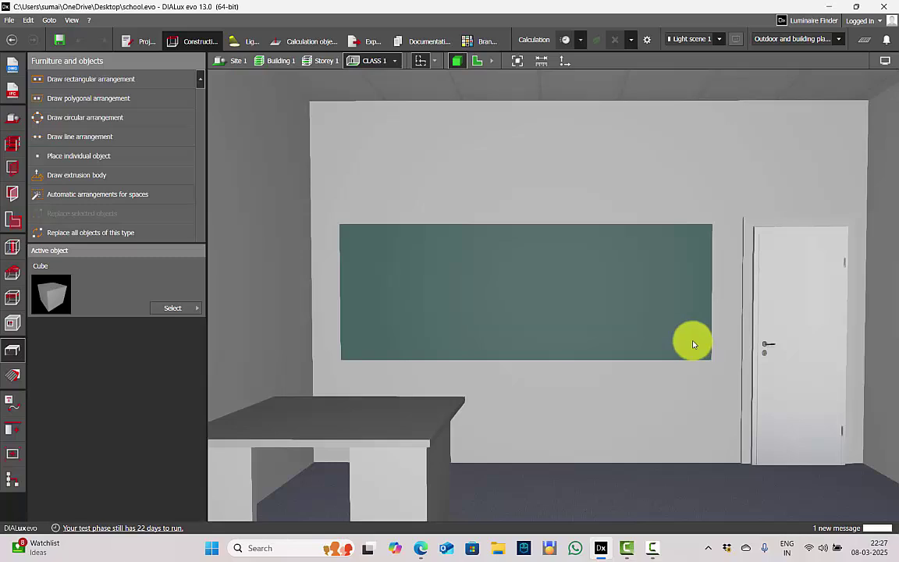
Step: Draw a rectangular calculation surface of about 3.0 × 1.1 m over the classroom's green board, corner to corner
click(300, 43)
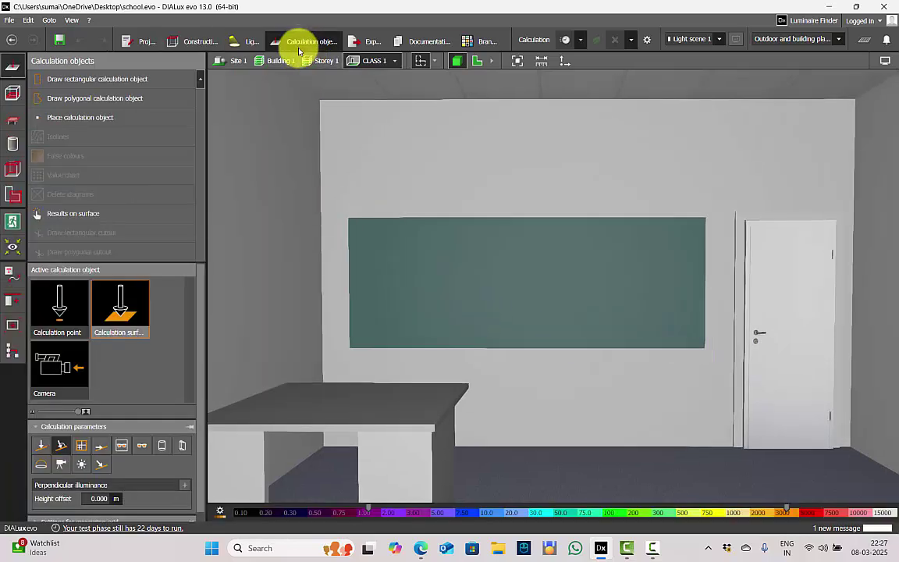
click(86, 81)
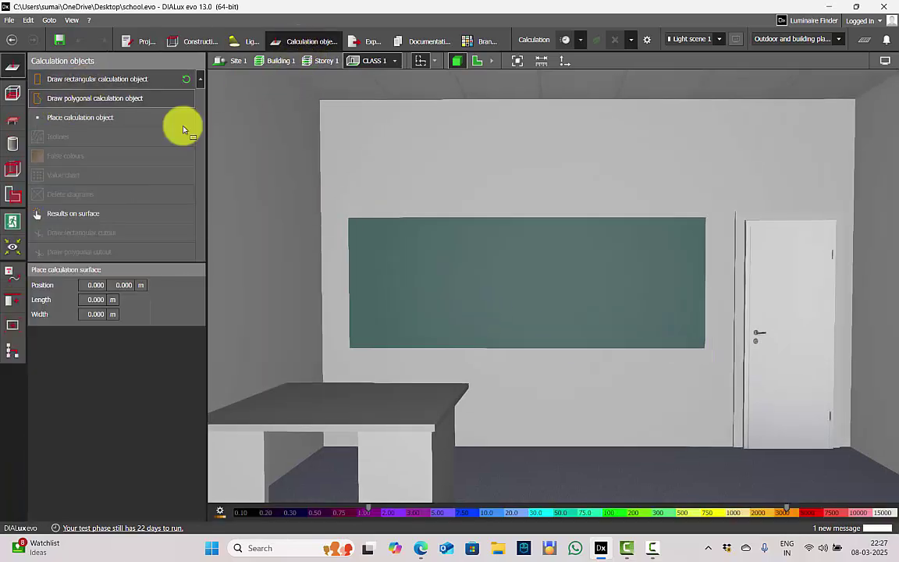
click(349, 223)
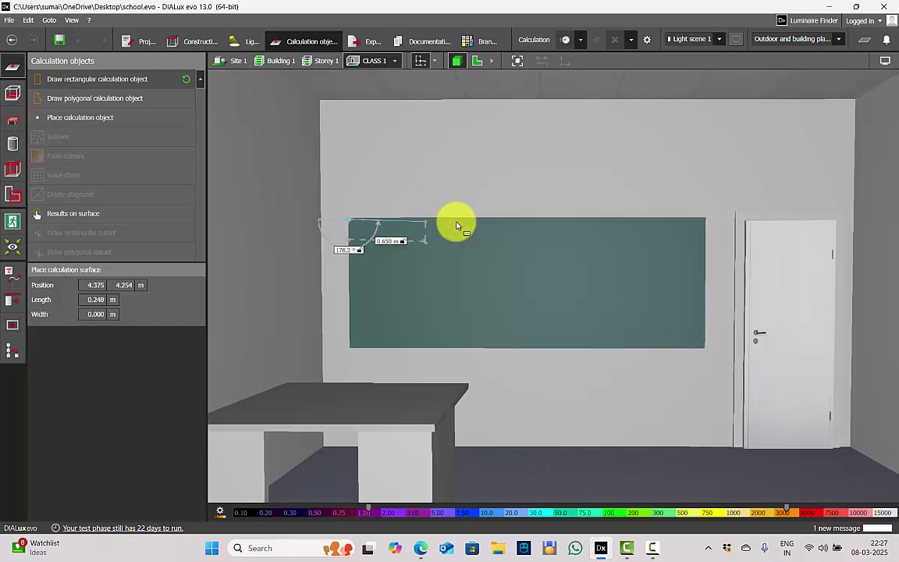
click(705, 222)
click(665, 353)
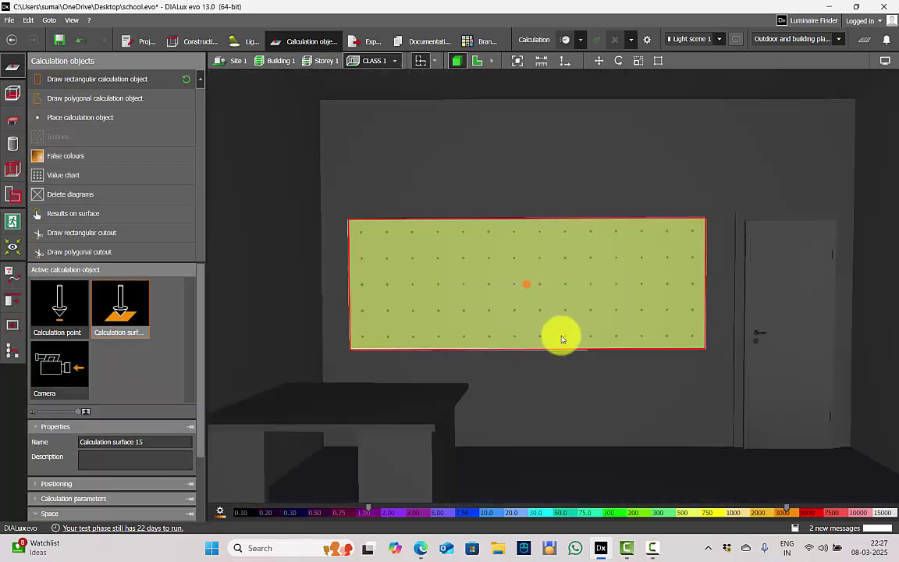
key(Escape)
right_drag(586, 317, 549, 320)
click(688, 312)
right_drag(676, 317, 838, 290)
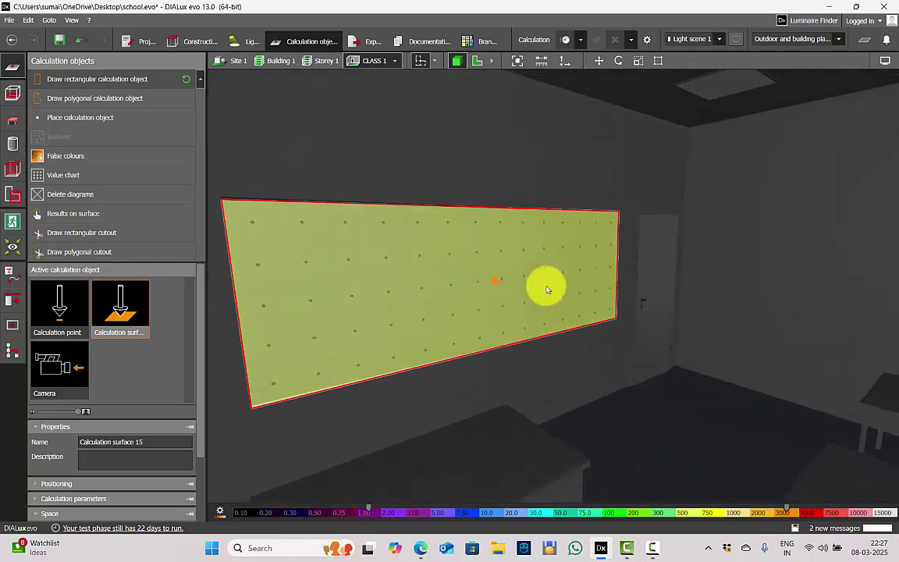
Step: Try moving the calculation surface away from the board in the floor plan, undo the move and return to the 3D view
click(476, 61)
click(600, 61)
scroll(781, 238, up, 2)
scroll(782, 238, up, 3)
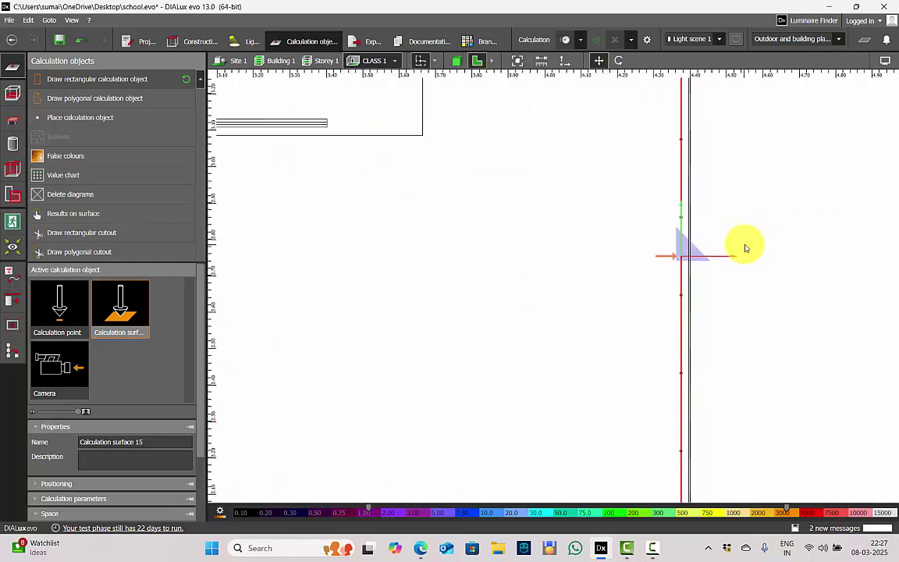
scroll(560, 284, down, 3)
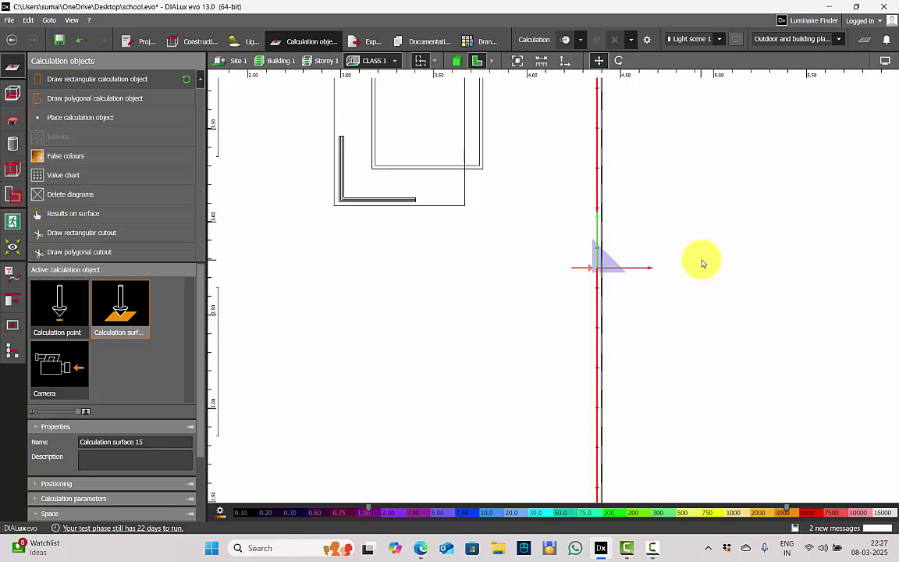
drag(654, 274, 612, 275)
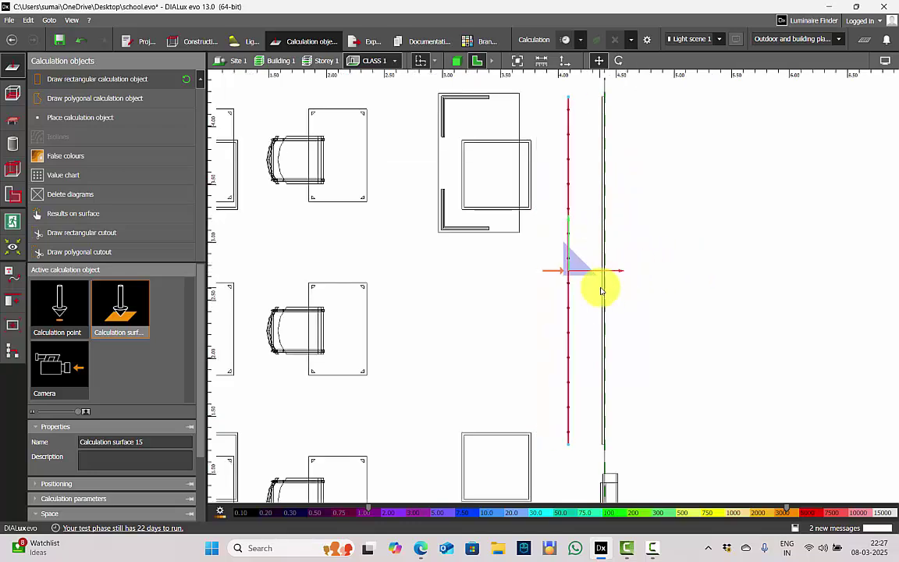
key(ctrl+z)
click(457, 61)
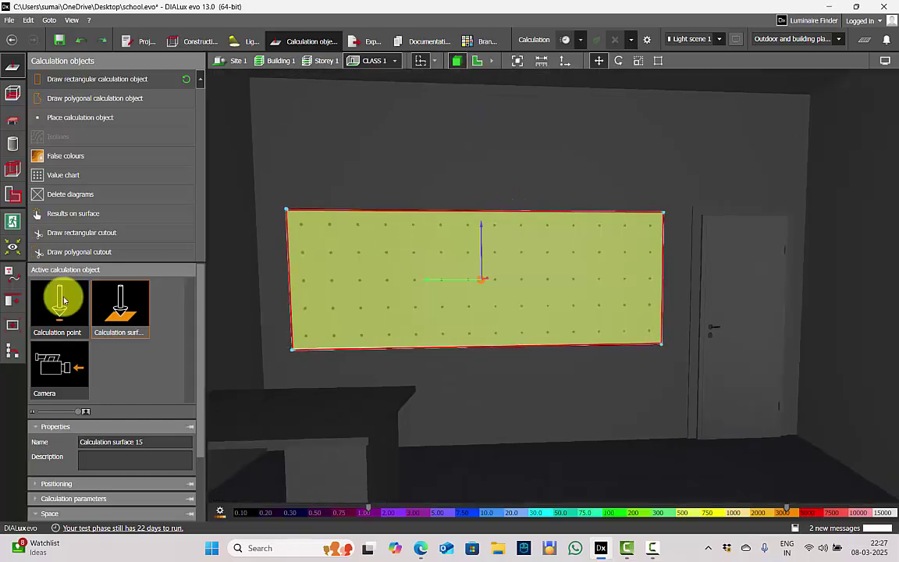
Step: Rename the calculation surface as BOARD
click(165, 449)
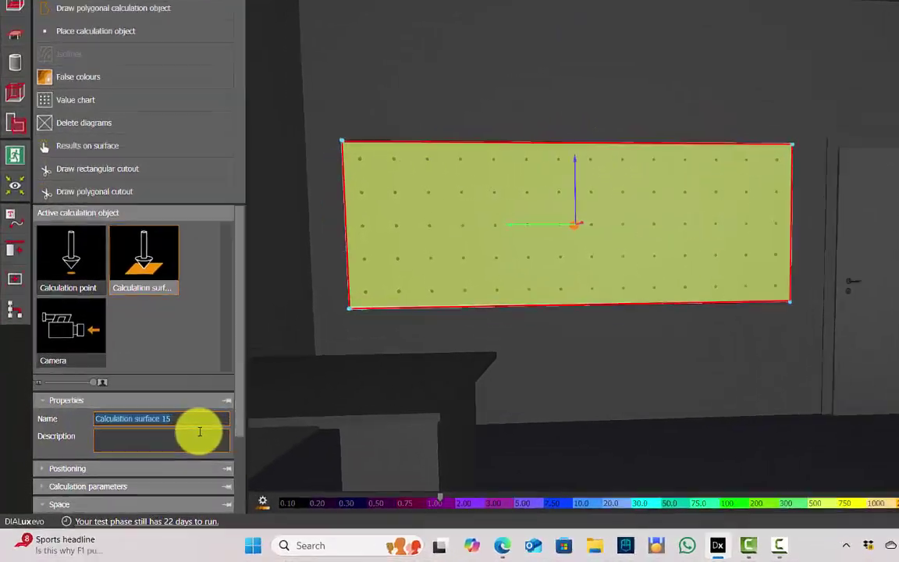
text(BO)
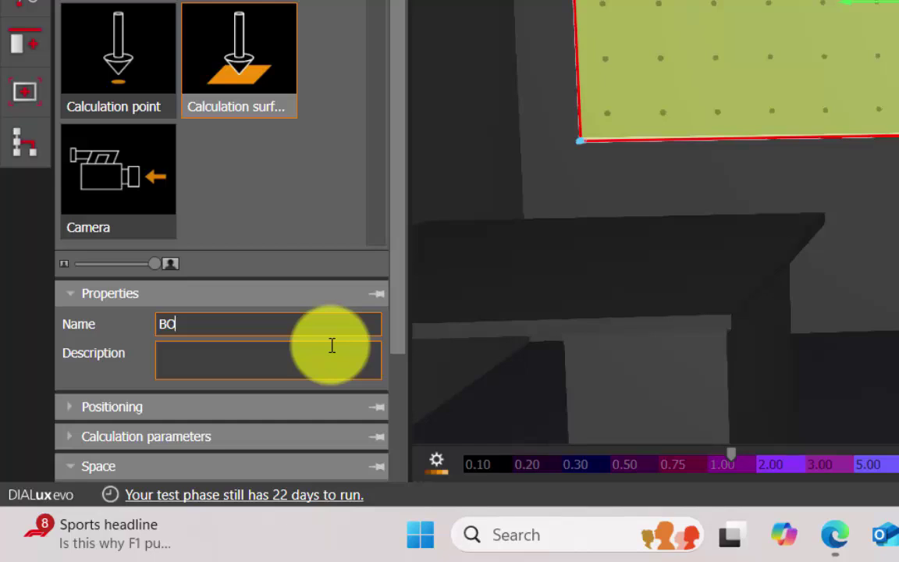
scroll(331, 345, down, 2)
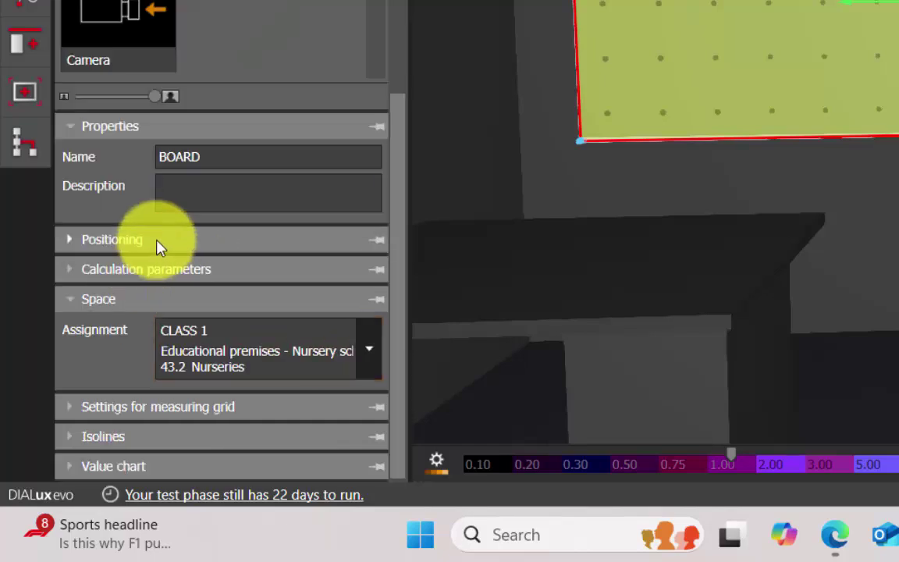
Step: Set the size of the BOARD calculation surface to 3 m by 1.1 m
click(156, 242)
click(194, 329)
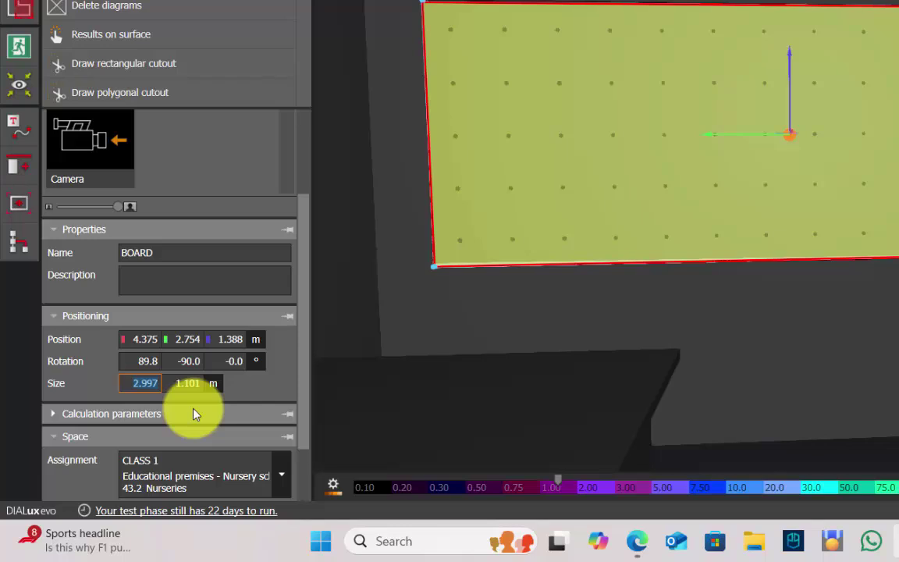
text(3)
key(Return)
key(Tab)
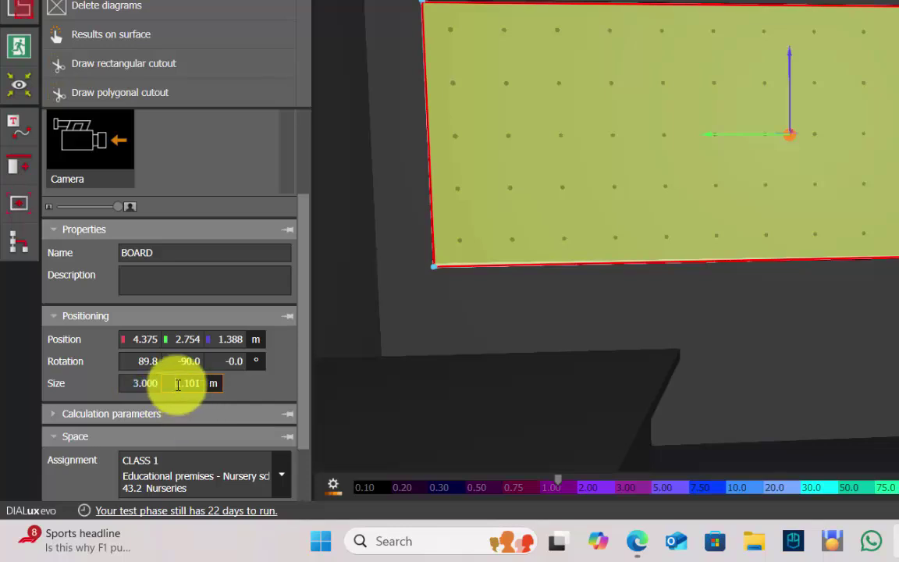
text(1.1)
key(Return)
Step: Set the first rotation angle of the BOARD calculation surface to 90°
click(144, 361)
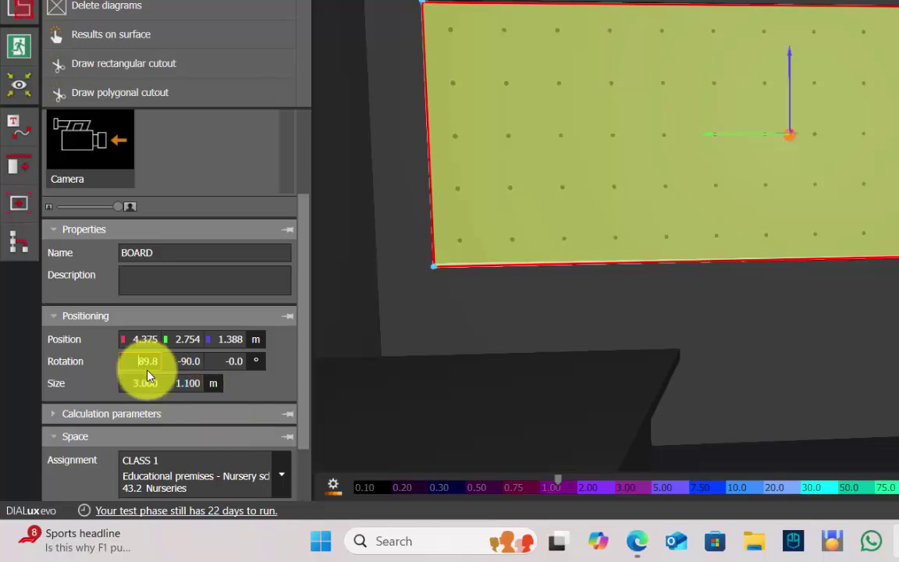
text(90)
key(Return)
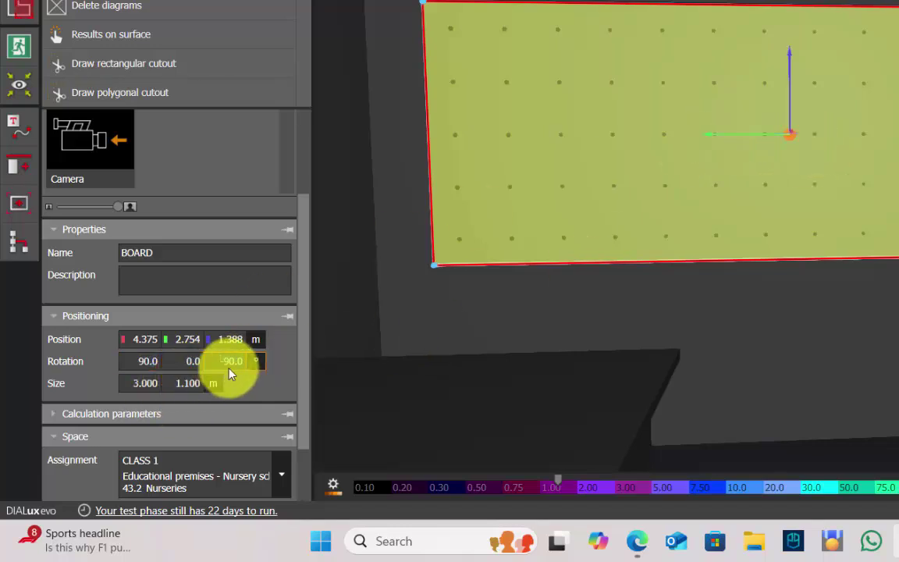
Step: Try raising the BOARD calculation surface to a height of about 1.6 m and undo the move
click(232, 339)
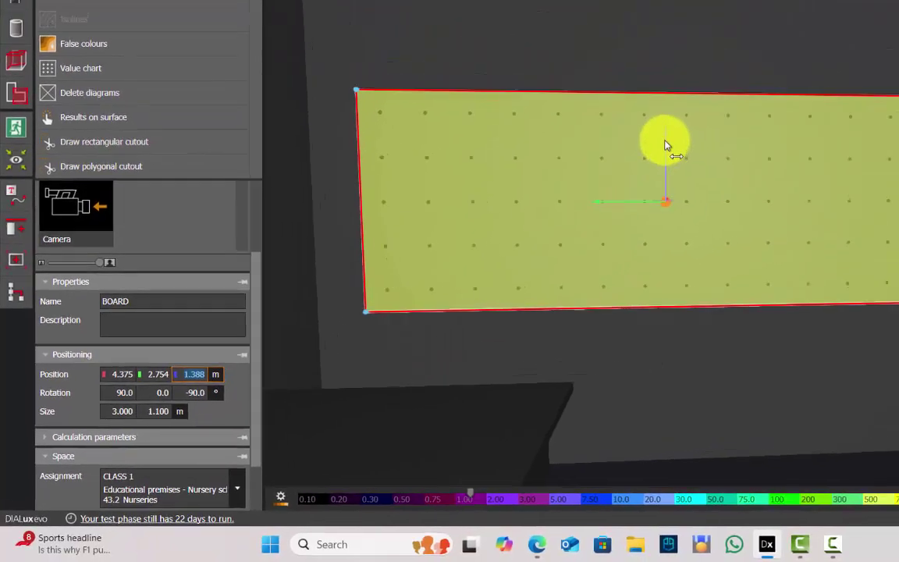
drag(788, 68, 783, 16)
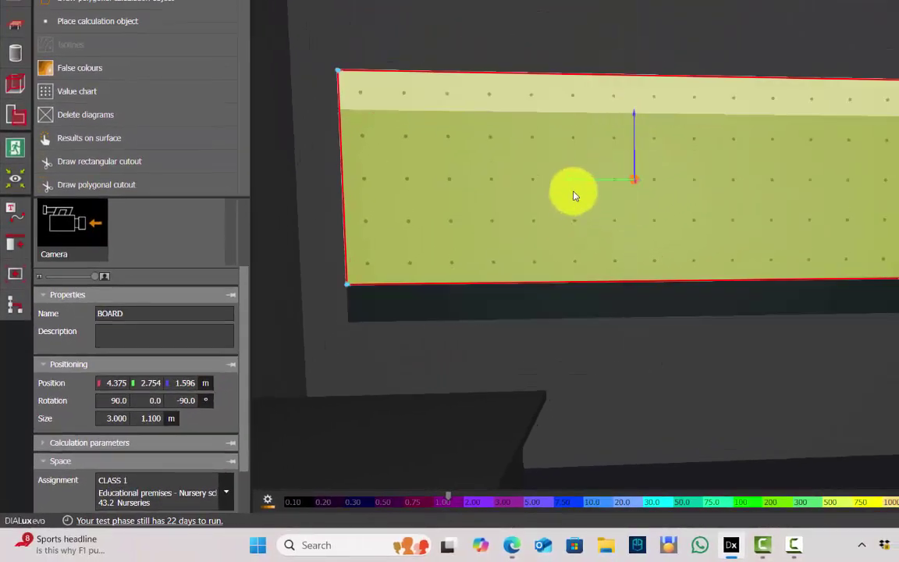
key(ctrl+z)
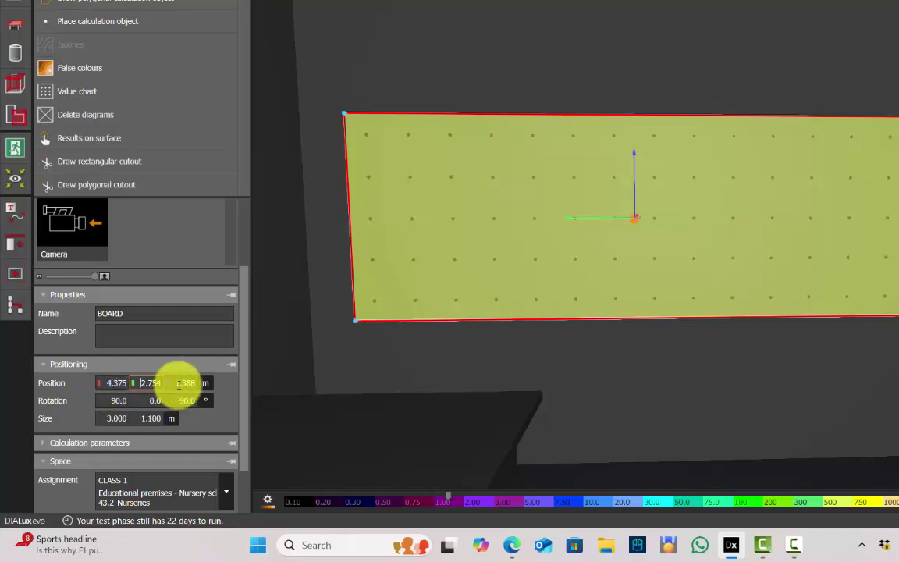
key(Tab)
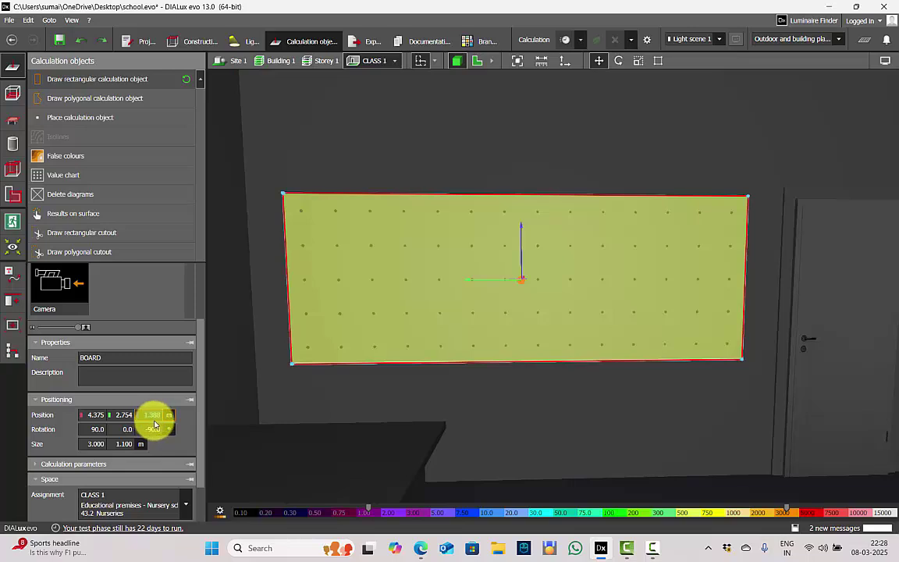
Step: Try lowering the BOARD calculation surface to a height of about 1.25 m and undo the move
drag(516, 227, 472, 303)
key(ctrl+z)
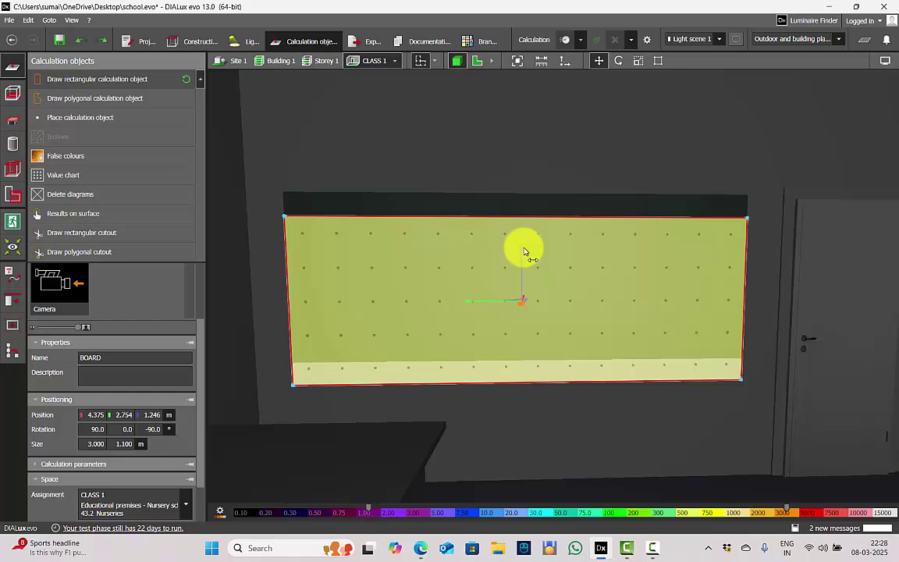
key(ctrl+z)
scroll(556, 227, down, 1)
scroll(555, 227, up, 1)
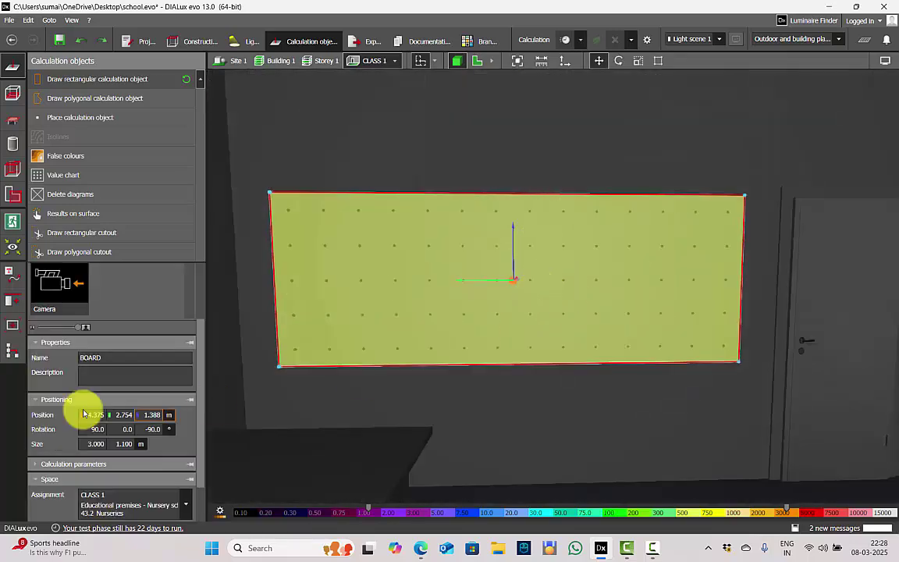
Step: Replace perpendicular illuminance with vertical illuminance in the calculation parameters of the BOARD surface
scroll(116, 370, down, 2)
click(117, 367)
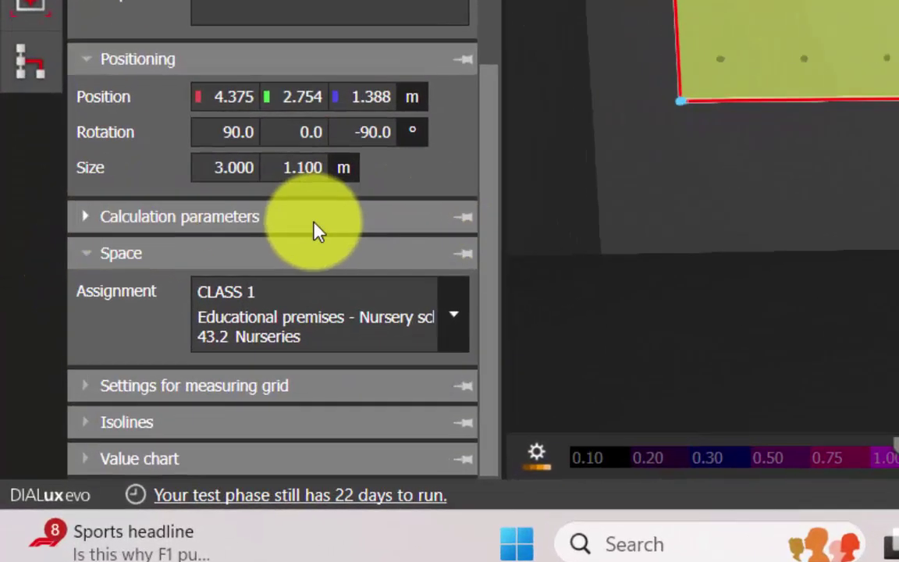
click(313, 218)
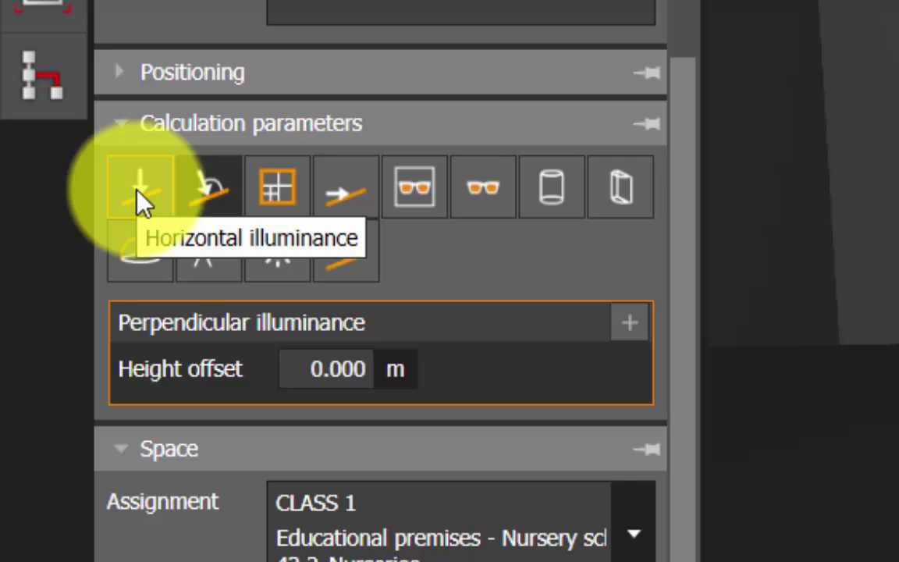
click(215, 195)
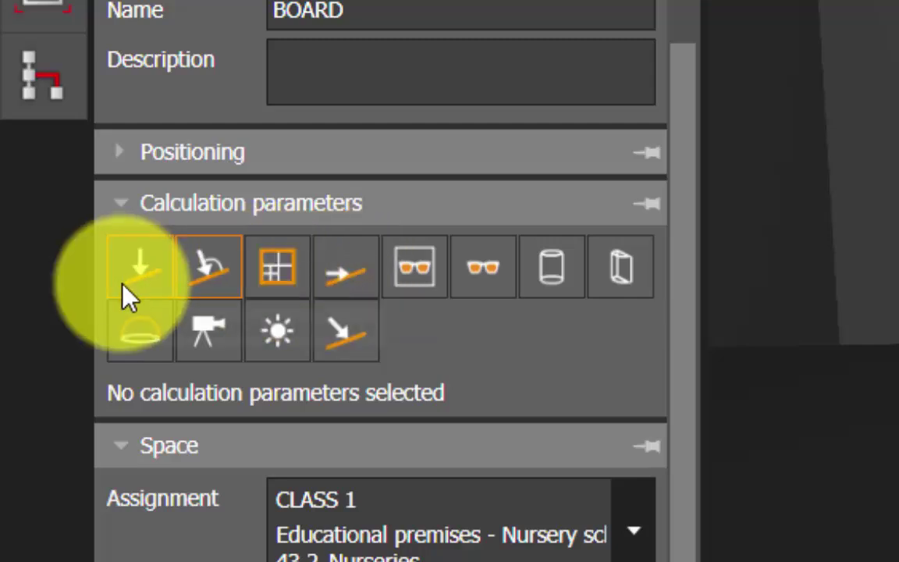
click(341, 280)
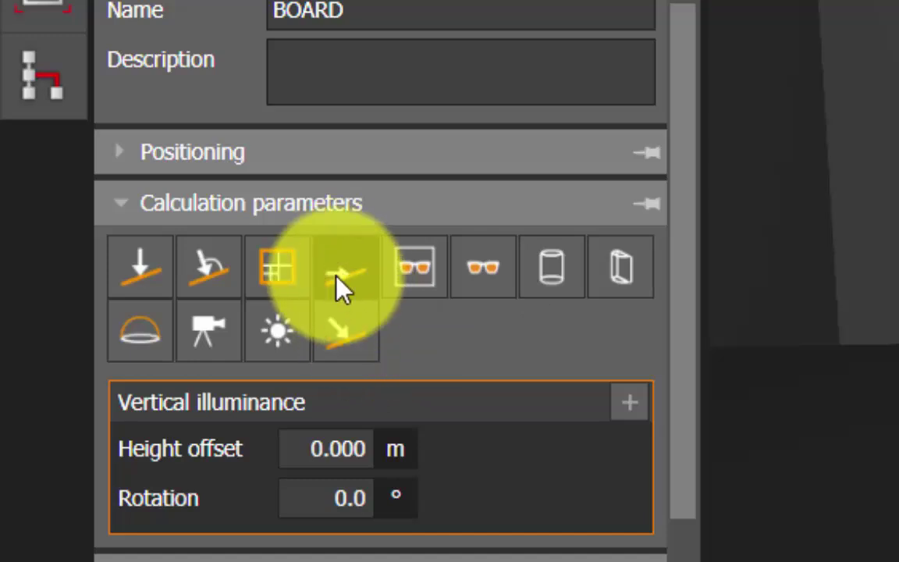
Step: Try a 1 m height offset for the BOARD surface's vertical illuminance and return it to 0 m
scroll(531, 523, down, 2)
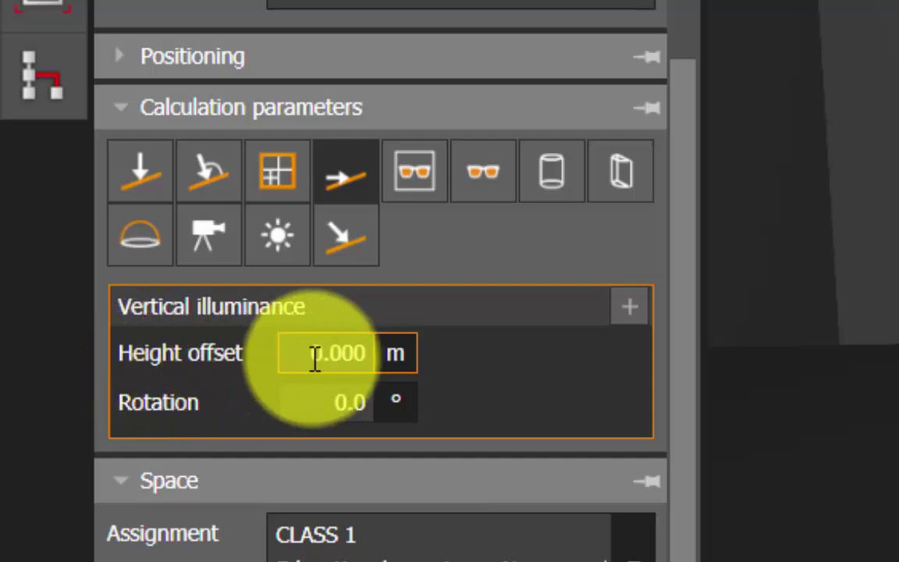
click(363, 343)
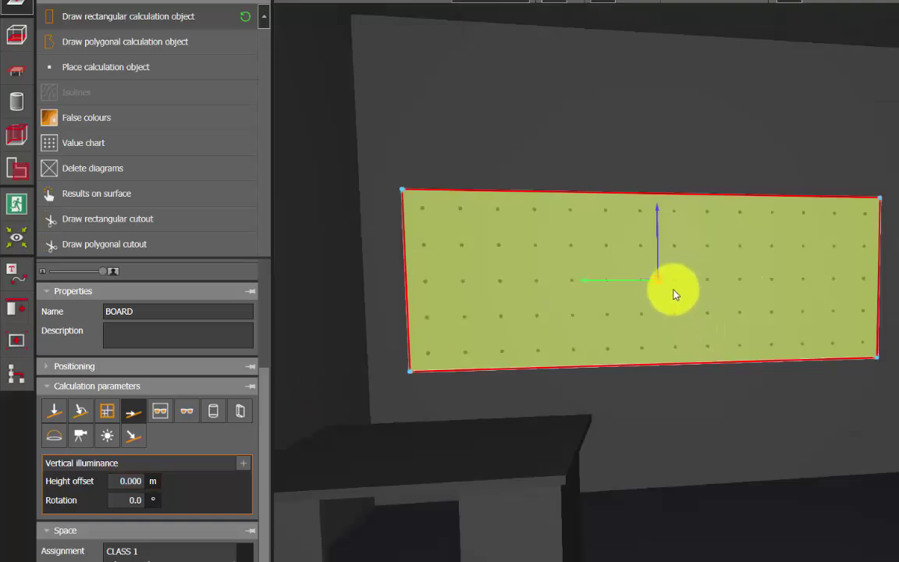
drag(660, 311, 680, 293)
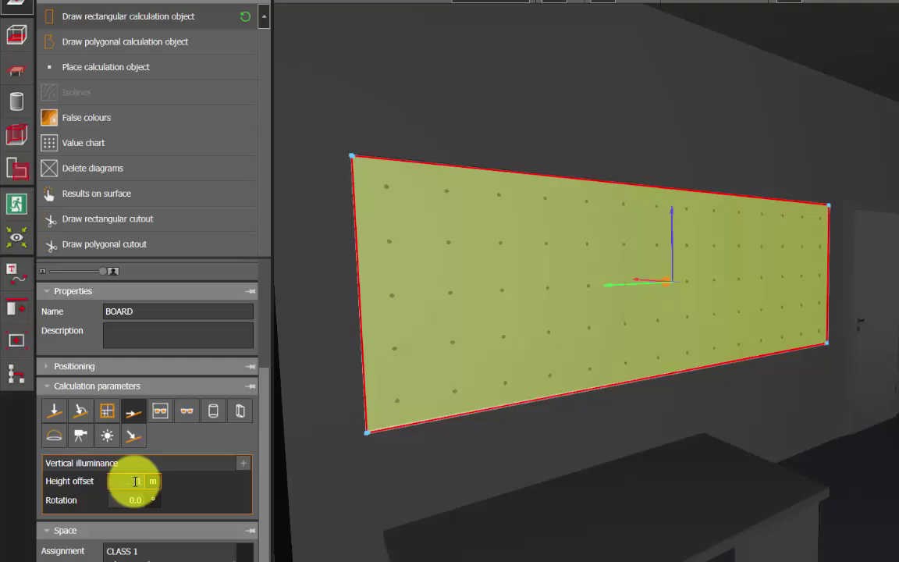
click(130, 481)
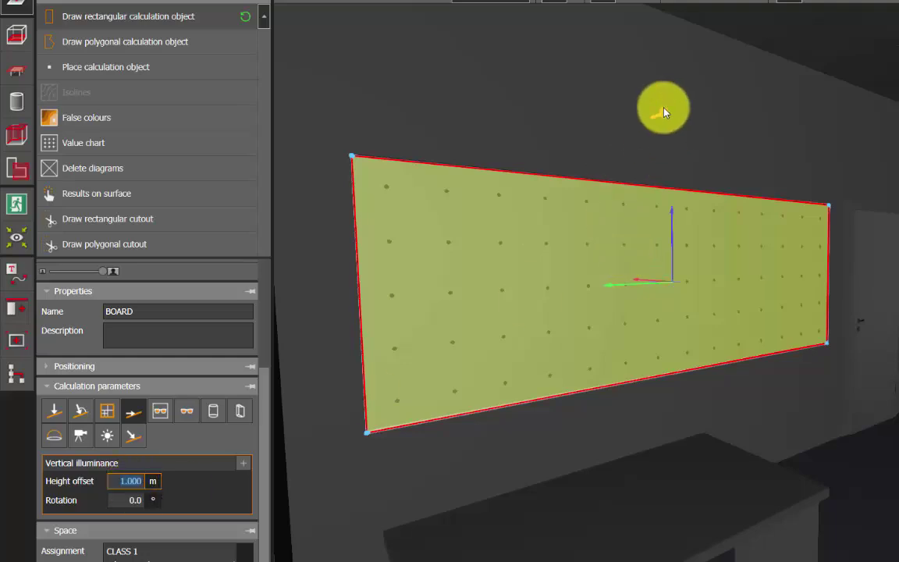
drag(663, 112, 672, 138)
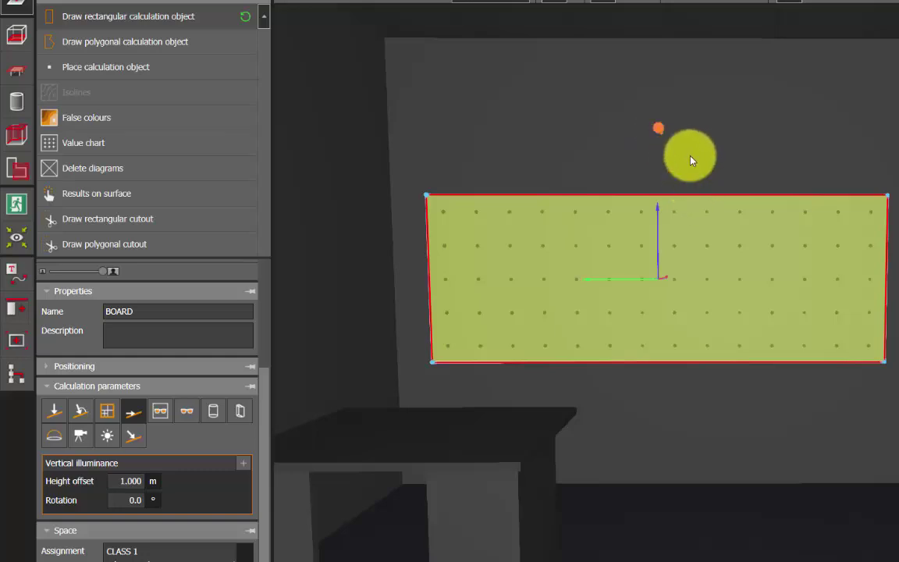
middle_drag(739, 248, 654, 171)
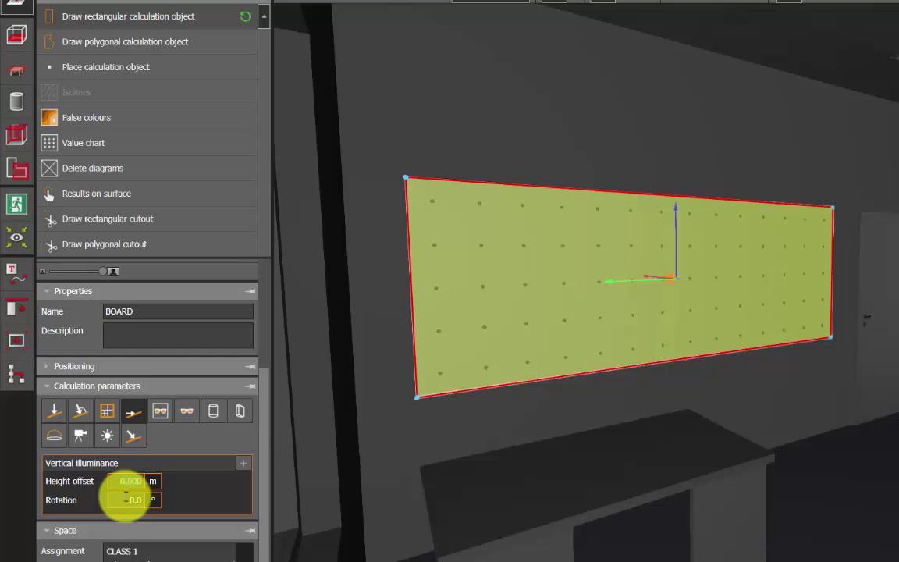
Step: Move the BOARD calculation surface about 0.5 m off the wall board and examine the direction arrow of its vertical illuminance
click(125, 497)
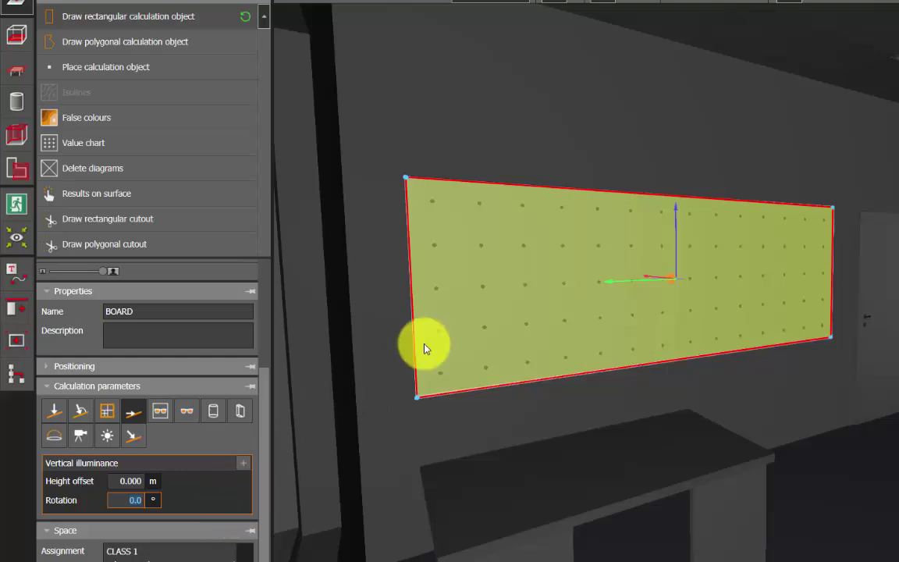
drag(435, 348, 757, 317)
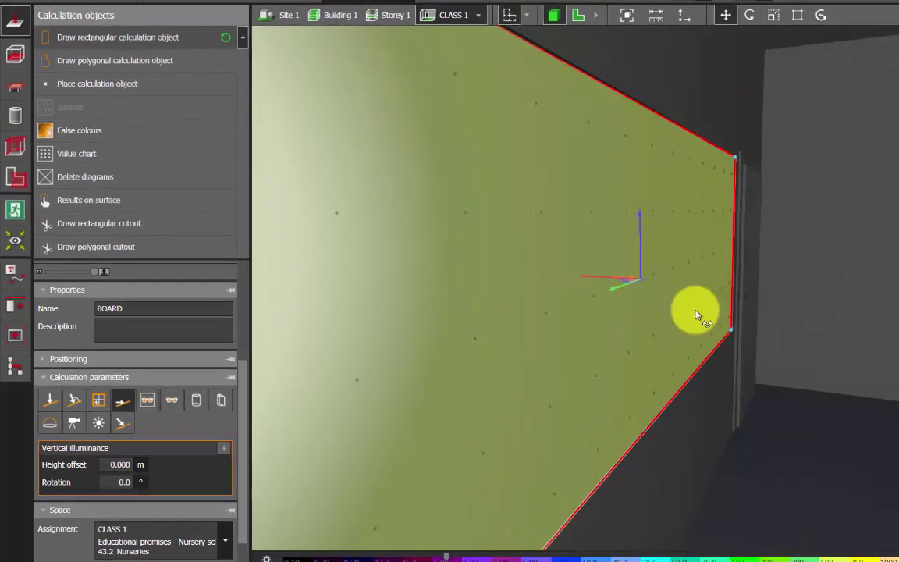
drag(697, 316, 629, 302)
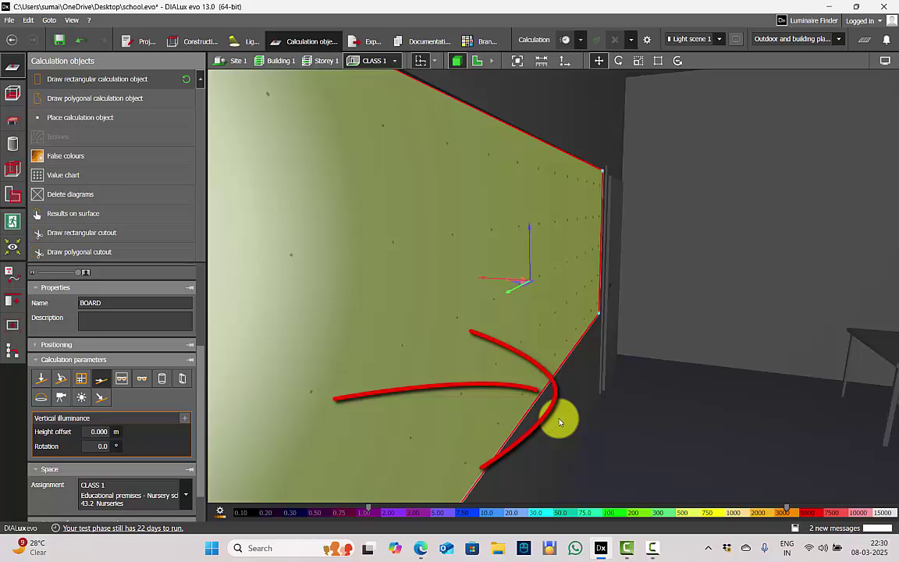
scroll(575, 278, down, 1)
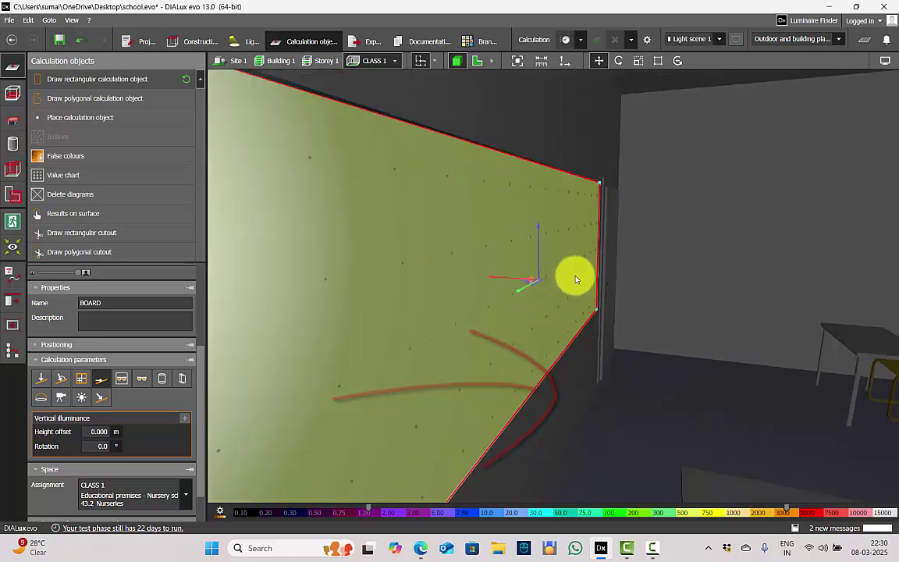
scroll(586, 285, down, 1)
right_drag(565, 323, 596, 287)
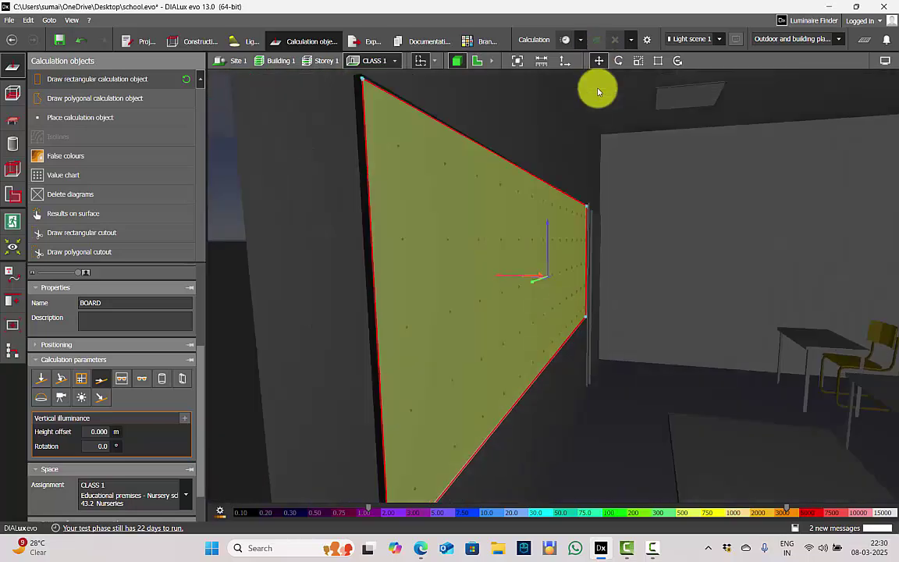
drag(498, 280, 457, 249)
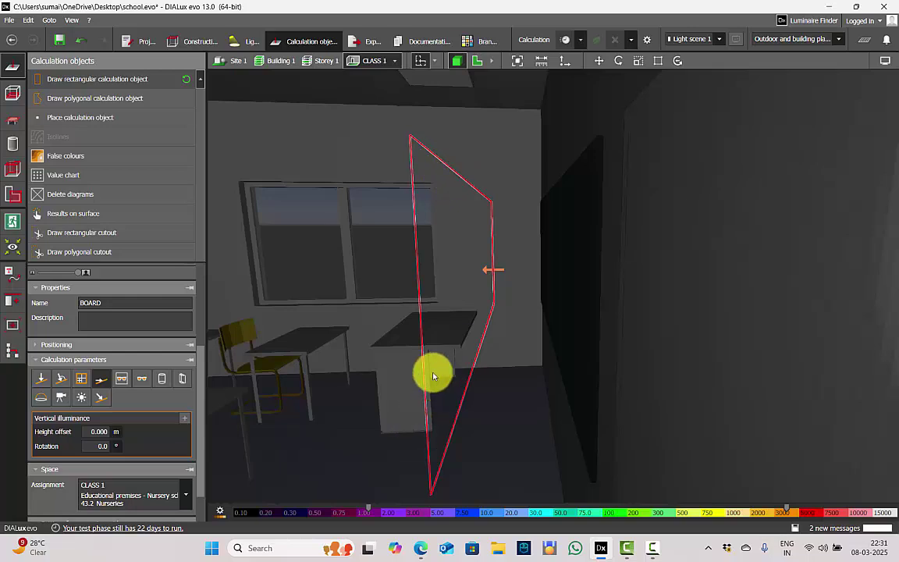
drag(465, 347, 469, 311)
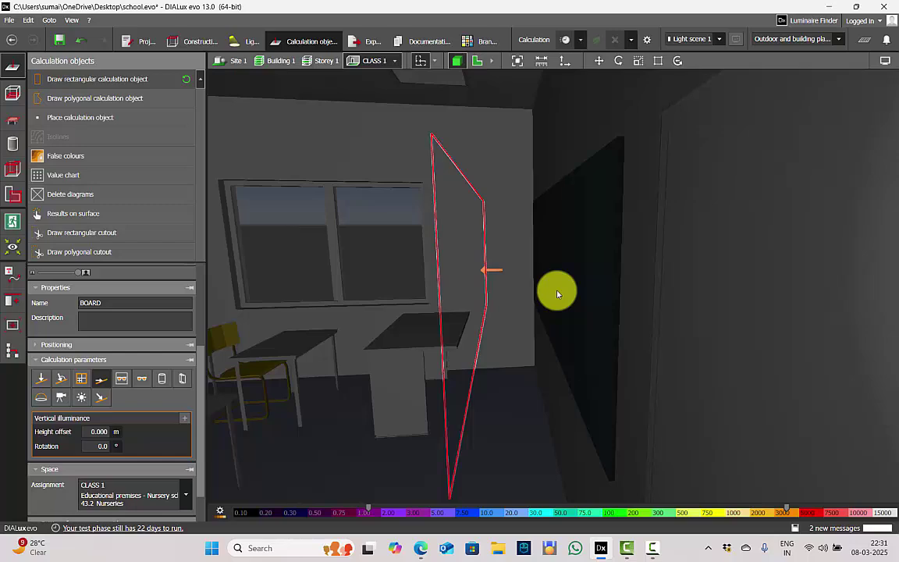
drag(522, 317, 596, 246)
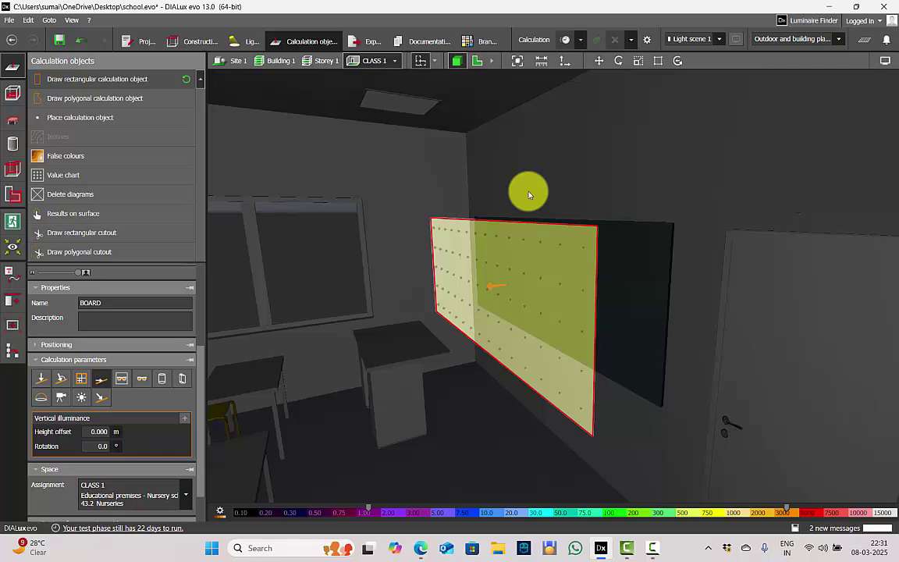
drag(529, 194, 683, 237)
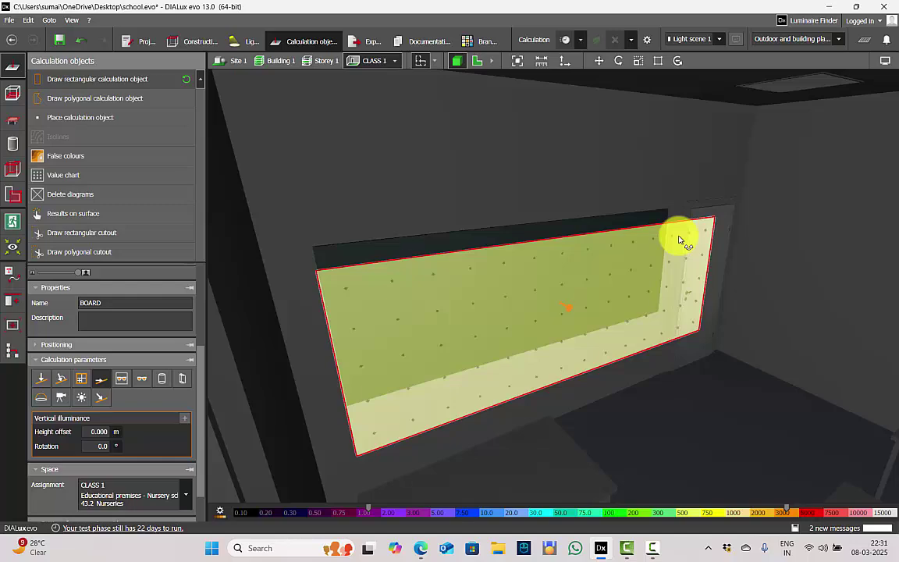
drag(590, 331, 522, 296)
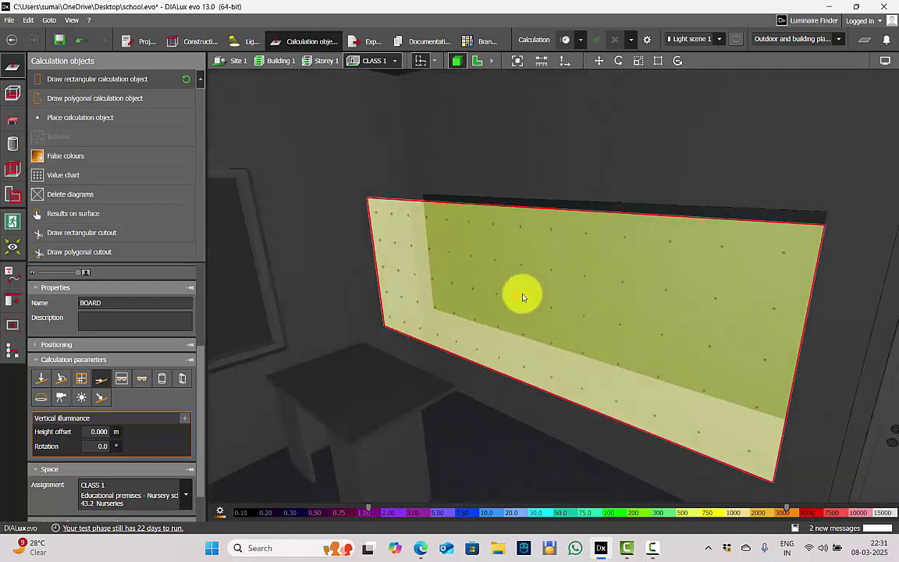
Step: Try a vertical illuminance rotation of 180° on the BOARD surface and return it to 0°
click(98, 448)
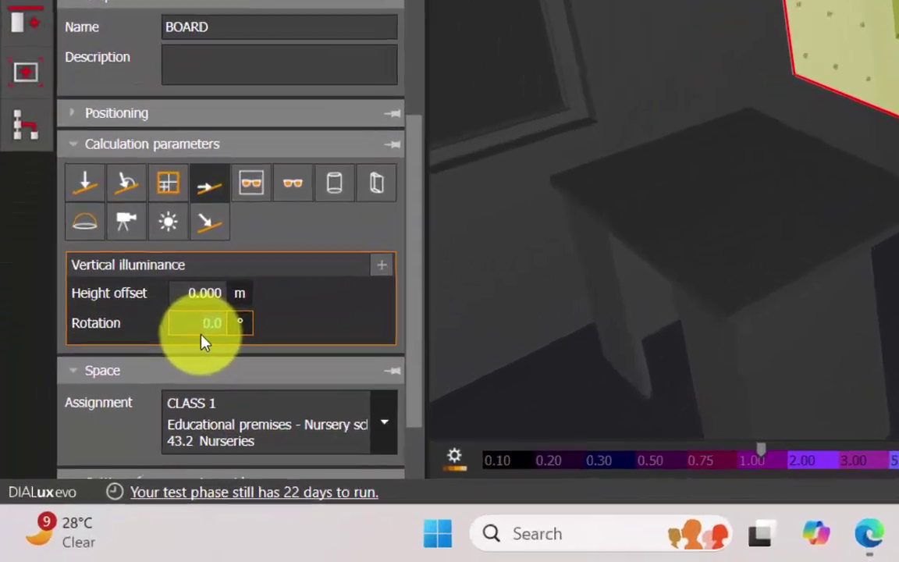
text(19)
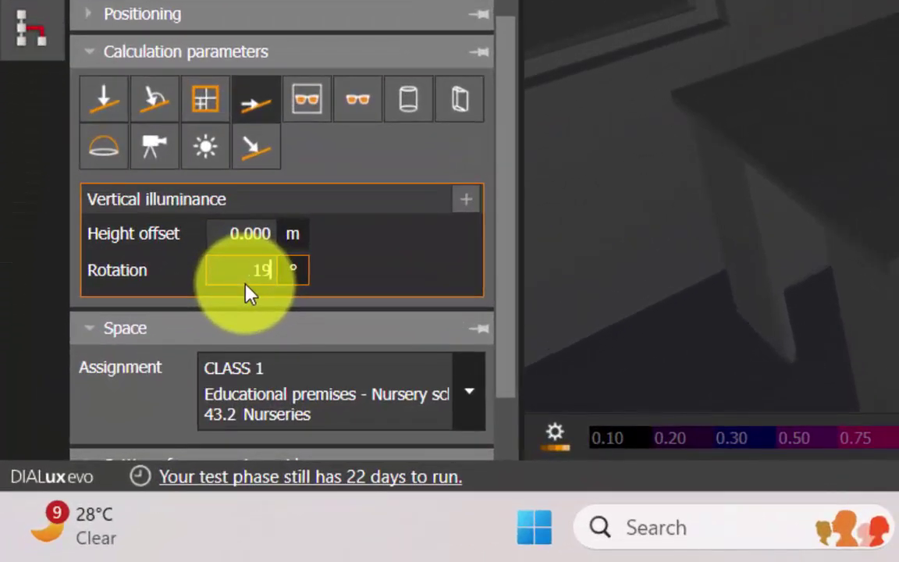
text(0)
key(Return)
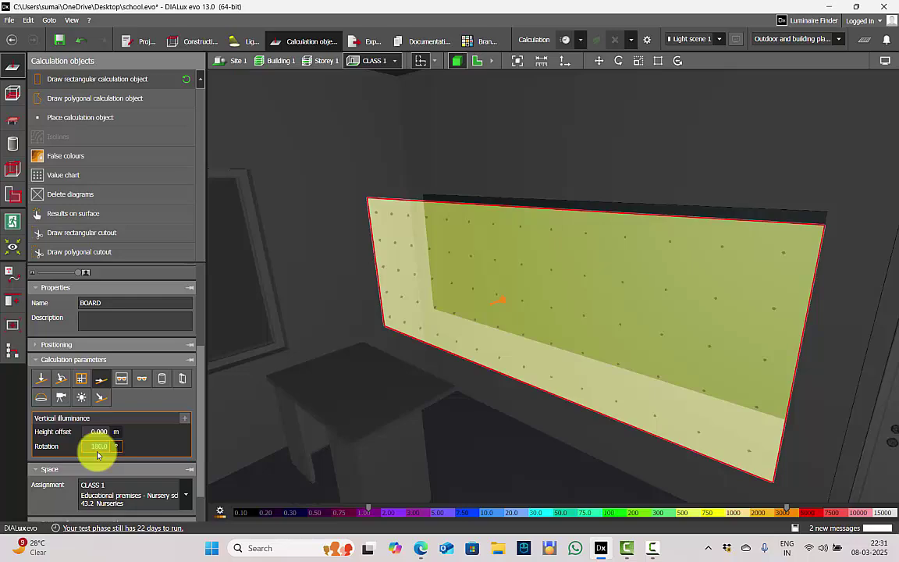
drag(503, 312, 480, 320)
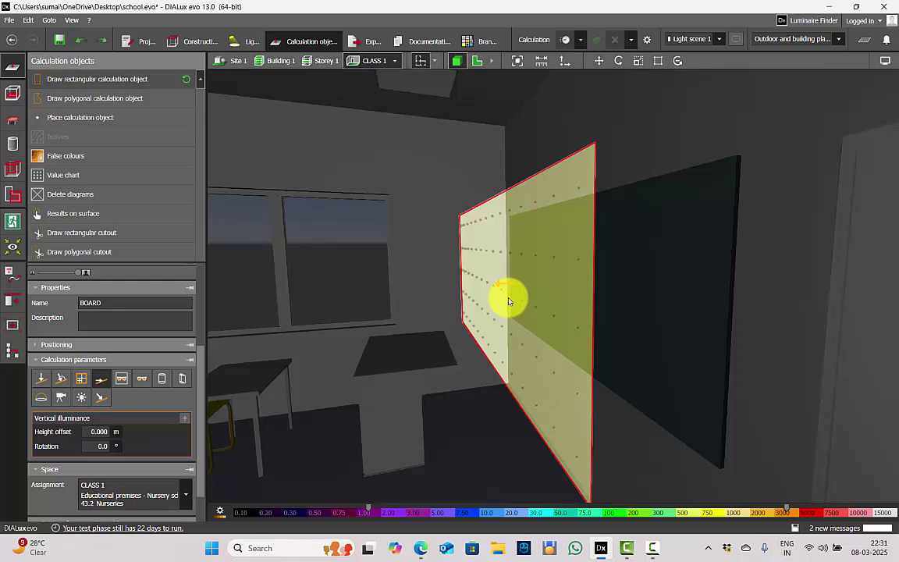
Step: Set the rotation of the BOARD surface's vertical illuminance to 180° and check the arrow direction from several sides
mouse_move(498, 302)
mouse_down()
mouse_move(488, 298)
mouse_move(488, 307)
mouse_up()
click(102, 446)
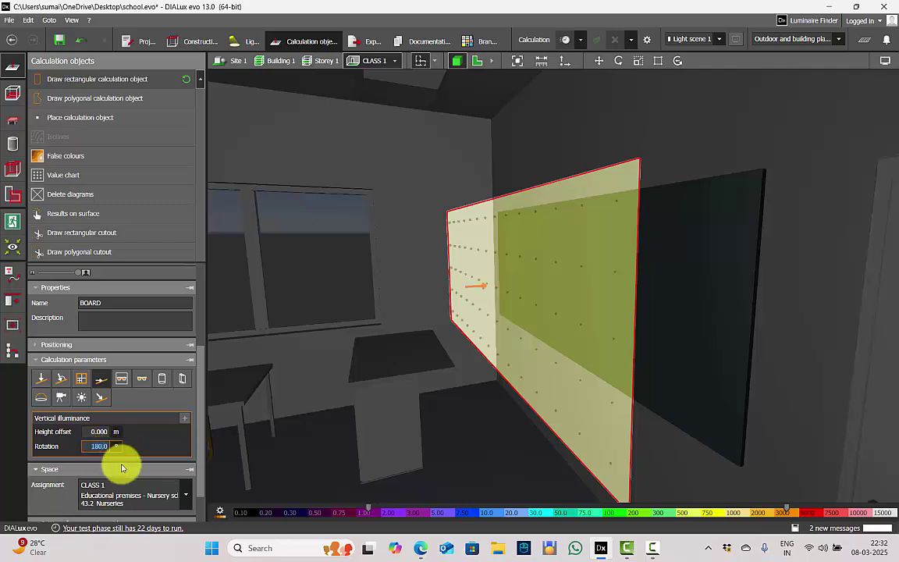
drag(234, 448, 740, 327)
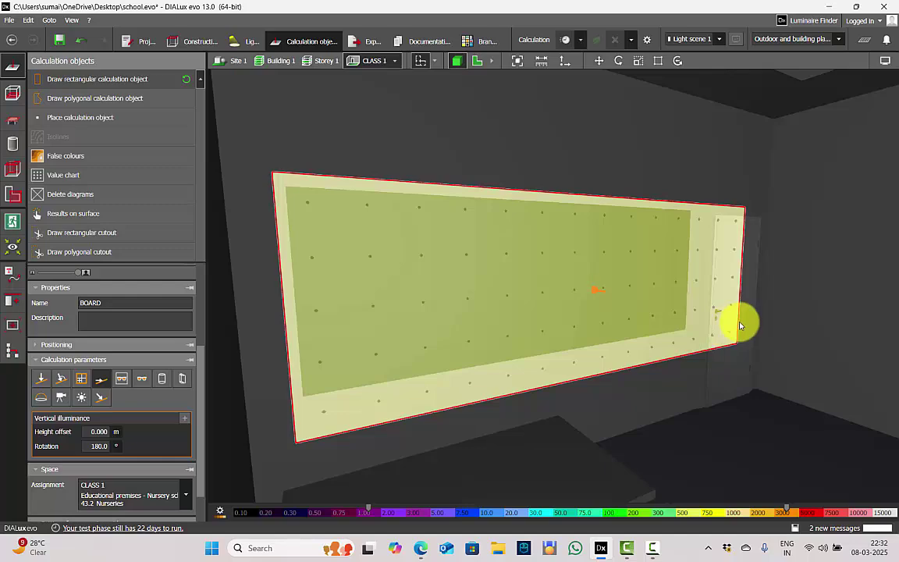
drag(584, 313, 549, 264)
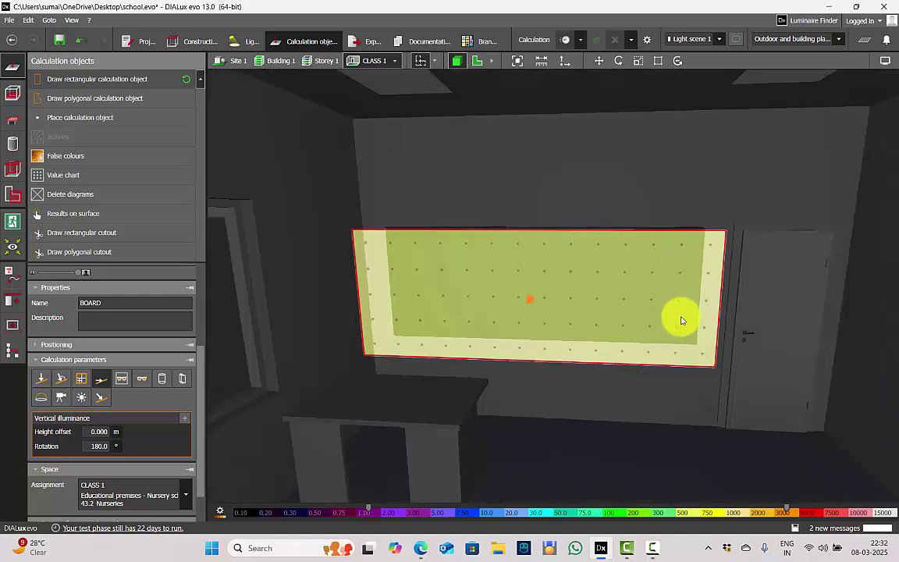
drag(646, 287, 612, 281)
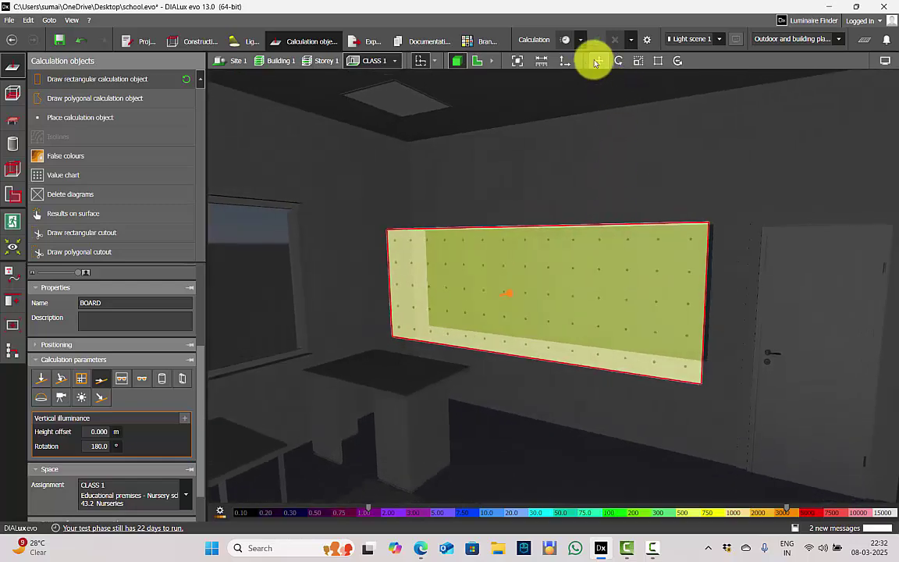
Step: In the floor plan, move the BOARD calculation surface against the wall board and check its placement in 3D
click(476, 60)
scroll(528, 175, down, 1)
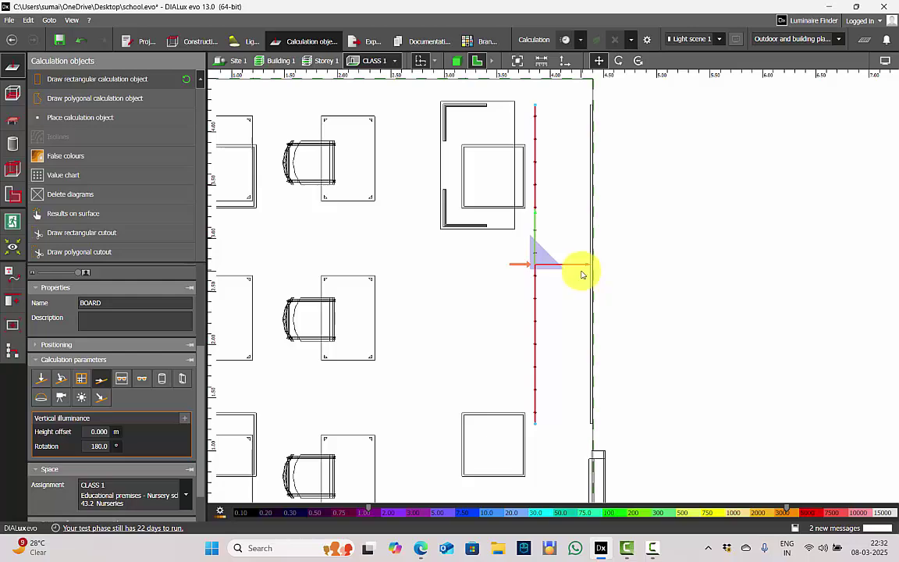
drag(587, 267, 642, 263)
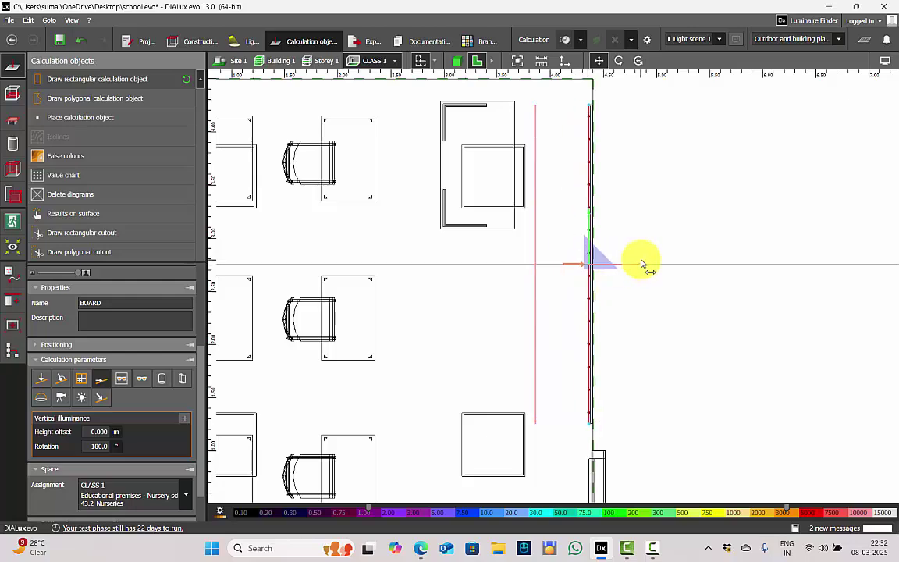
click(457, 60)
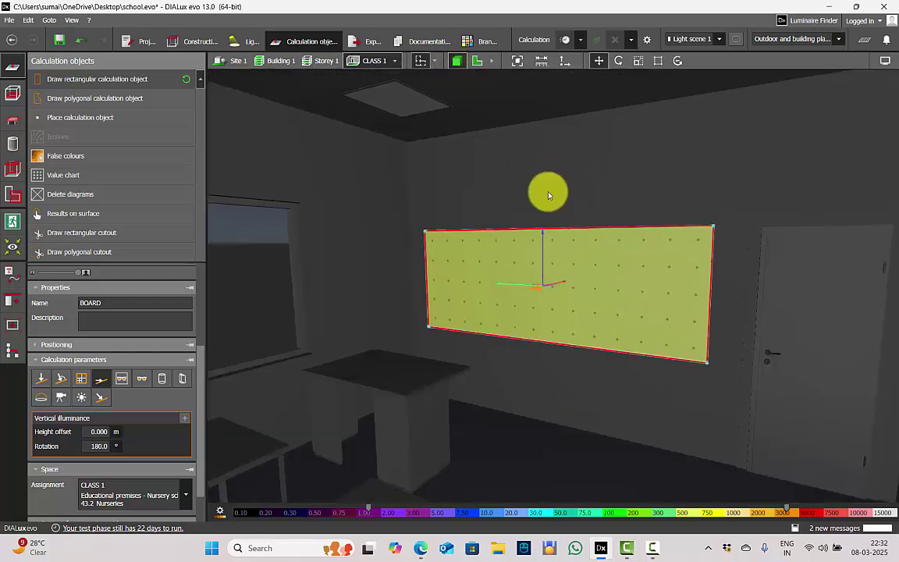
right_drag(639, 295, 530, 339)
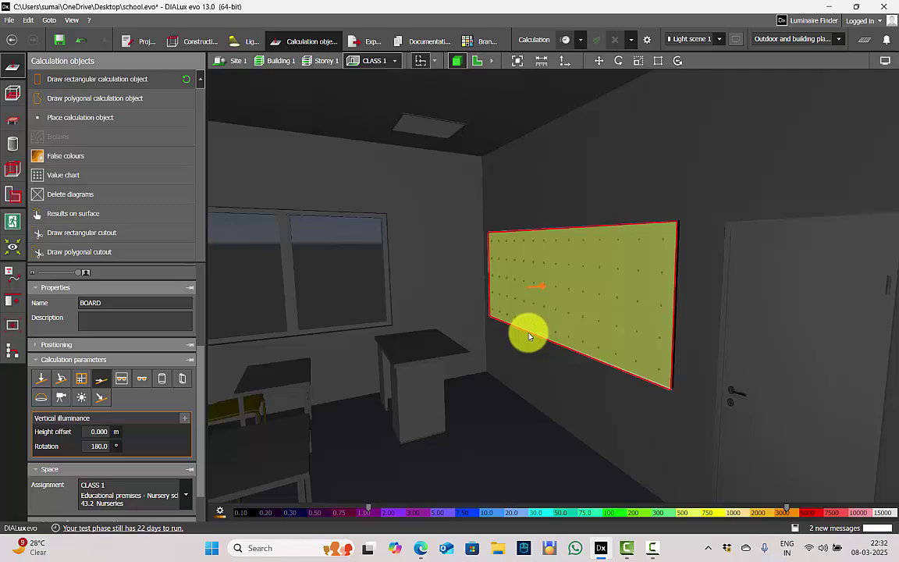
Step: Calculate the active light scene for CLASS 1 only, without objects and furniture
click(647, 39)
mouse_move(761, 191)
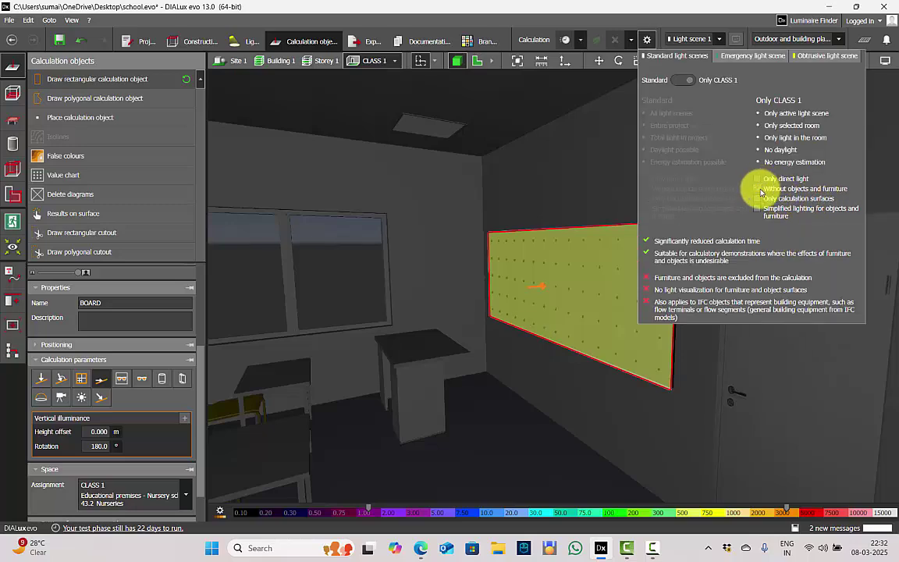
click(689, 87)
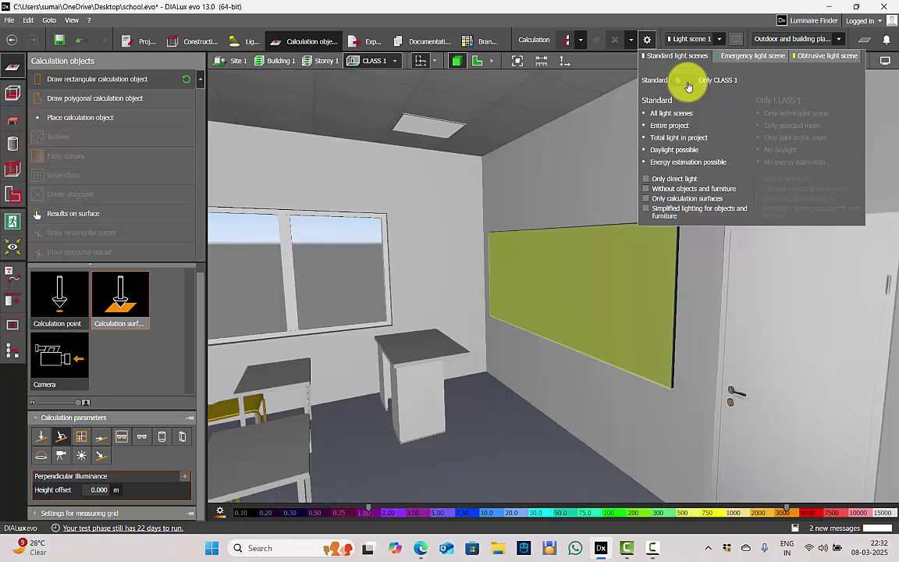
mouse_move(772, 195)
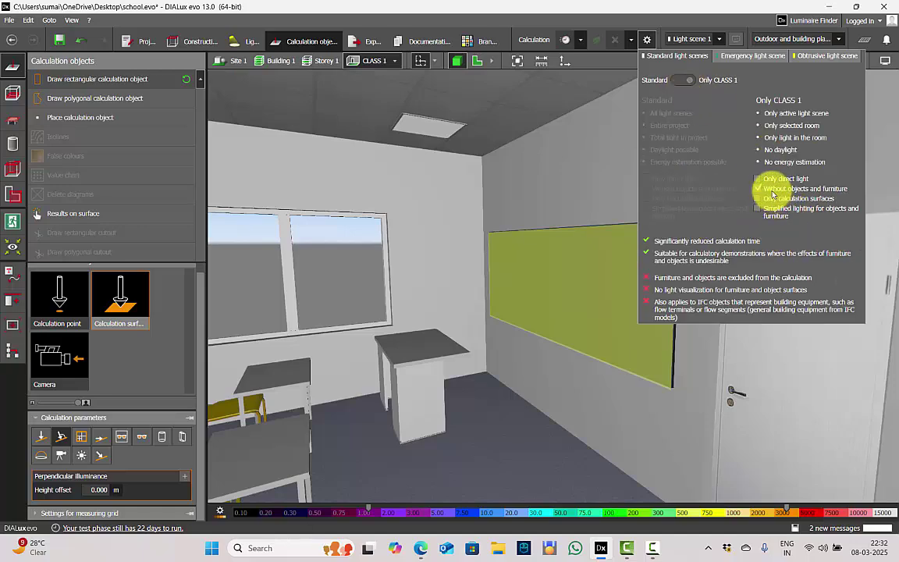
click(562, 39)
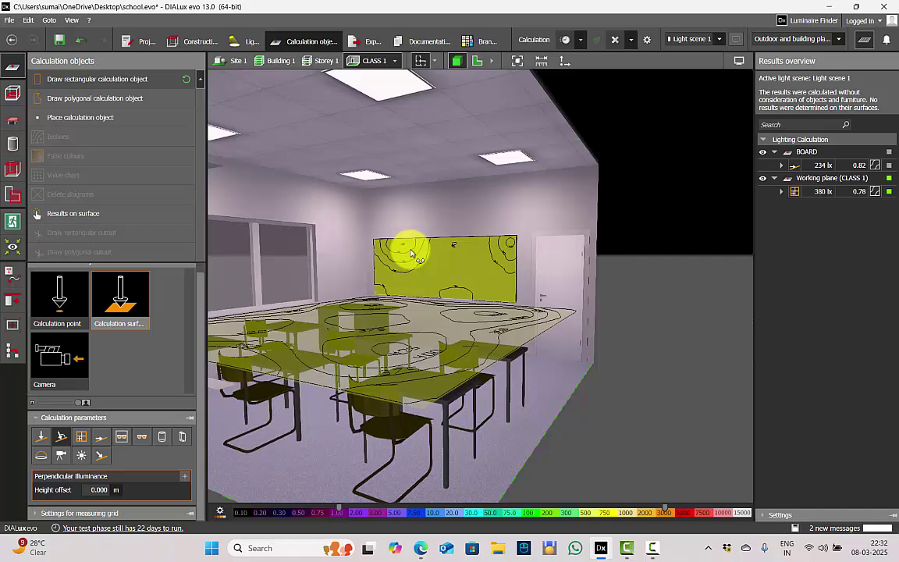
Step: Select the BOARD calculation surface, check its isolines and display its results in false colours
scroll(412, 249, up, 2)
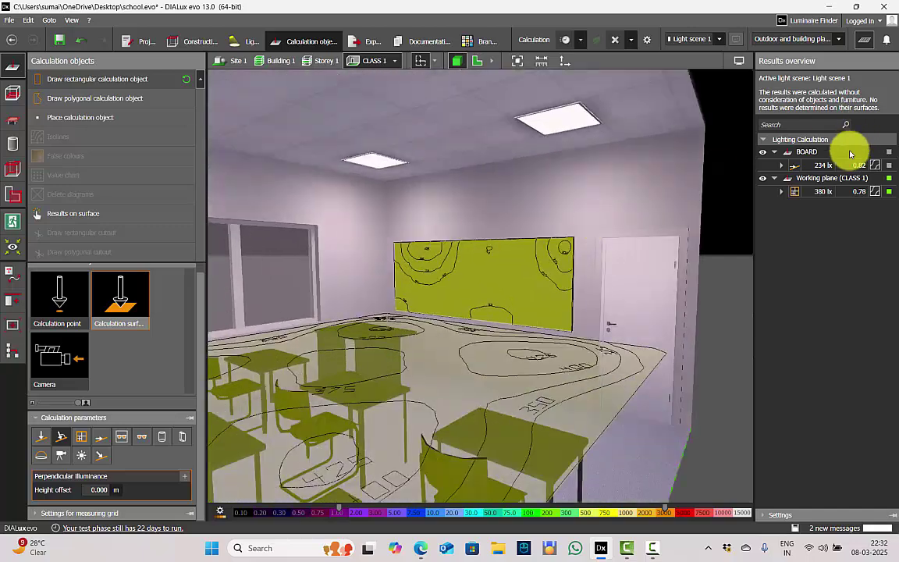
scroll(421, 305, up, 2)
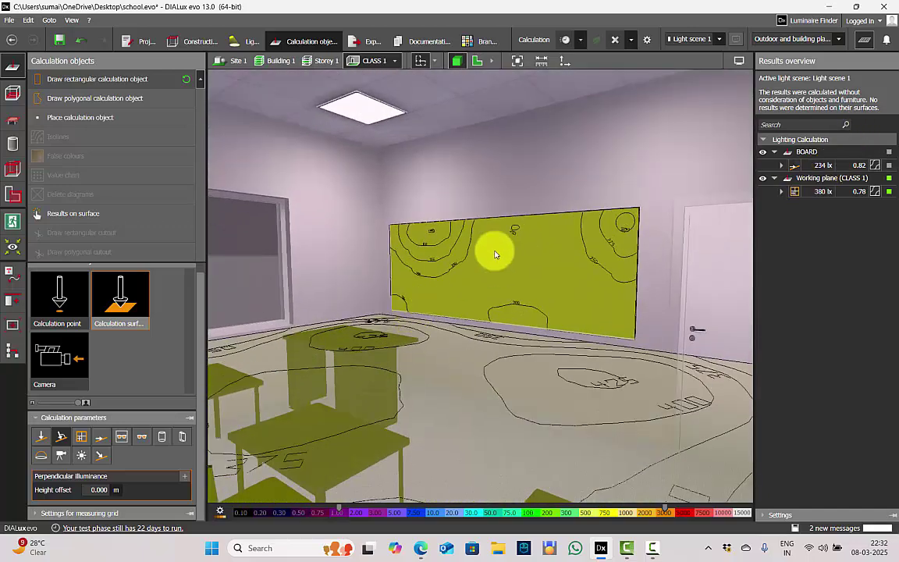
click(496, 253)
right_drag(502, 252, 373, 253)
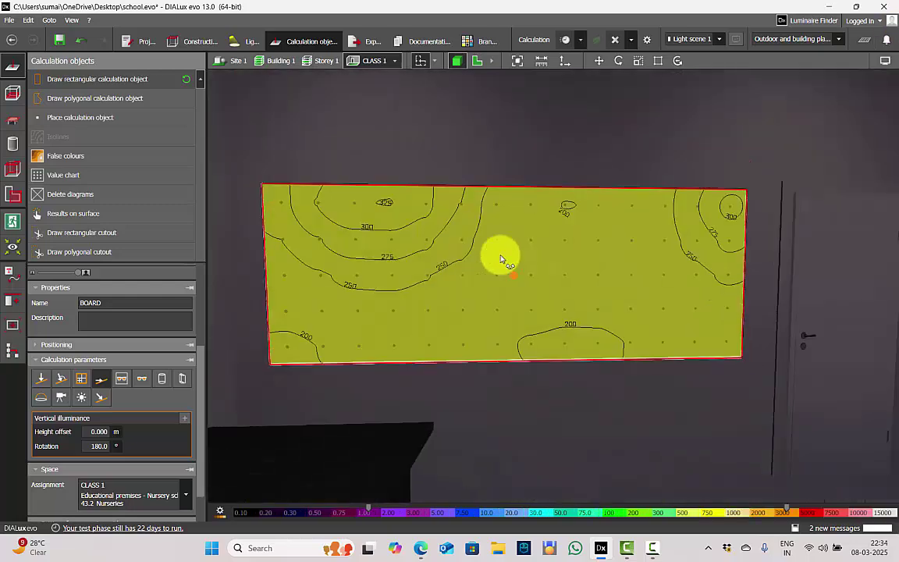
right_drag(500, 255, 533, 263)
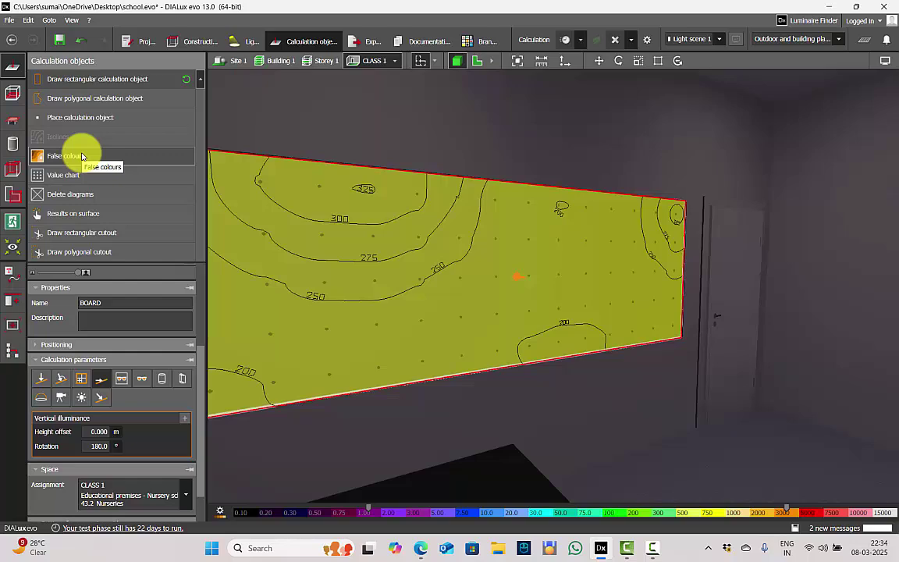
click(82, 156)
double_click(527, 241)
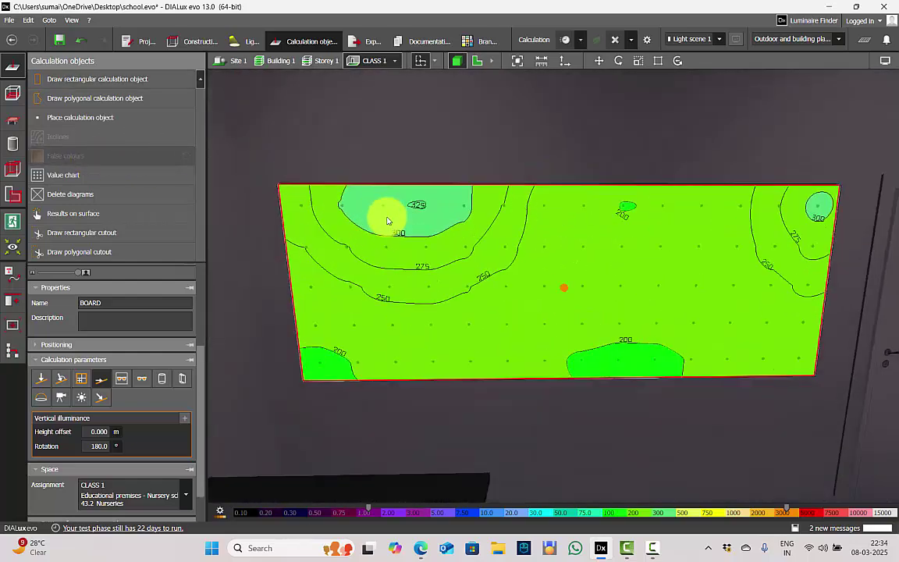
Step: Add a value chart to the results on the BOARD surface and check the values across the board
click(78, 175)
click(80, 179)
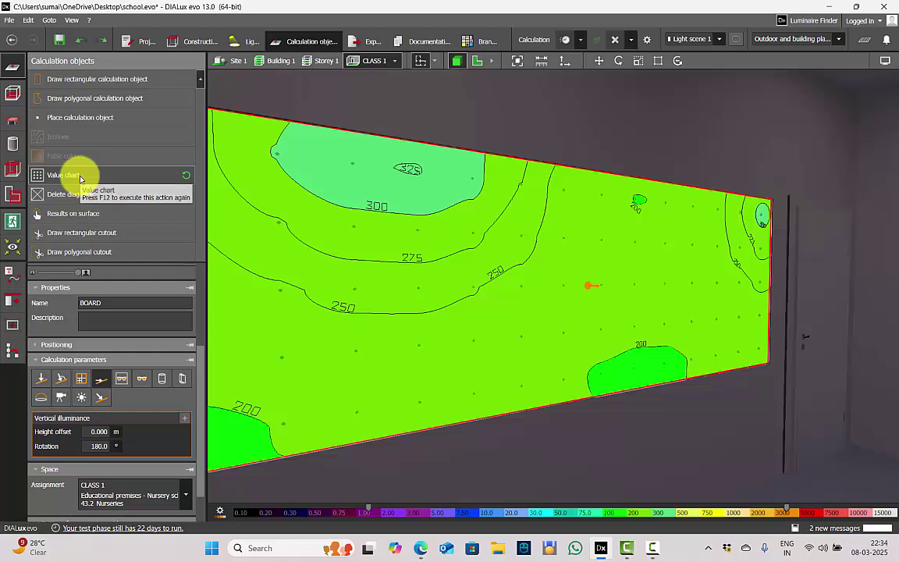
scroll(506, 312, down, 3)
right_drag(518, 333, 439, 331)
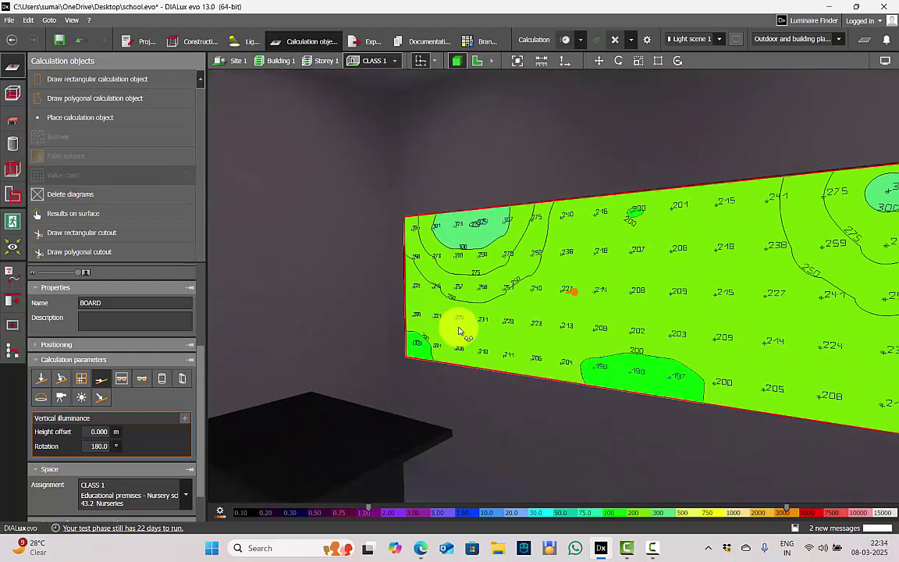
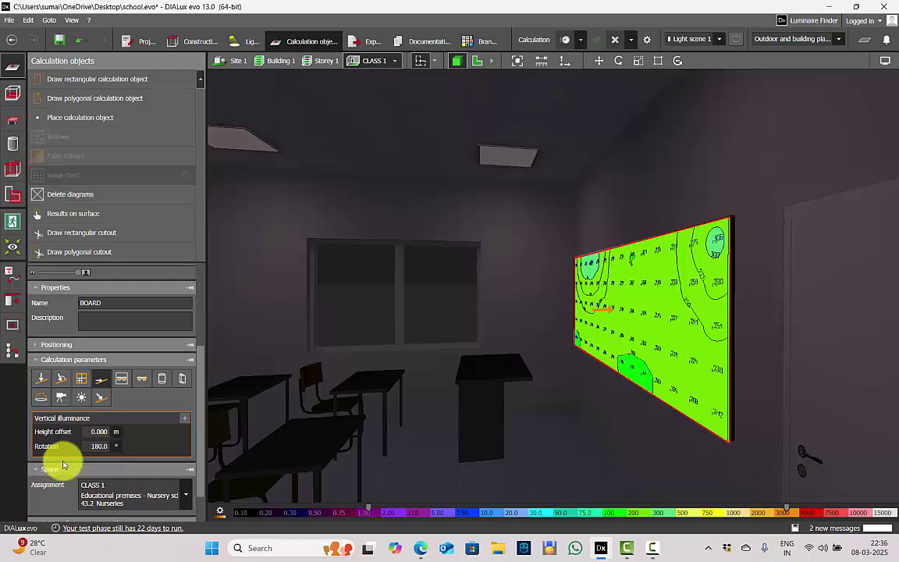
Step: Deselect the BOARD surface, clear the calculation results and open the LIBRARY room
click(417, 327)
scroll(544, 286, down, 2)
right_drag(545, 287, 472, 290)
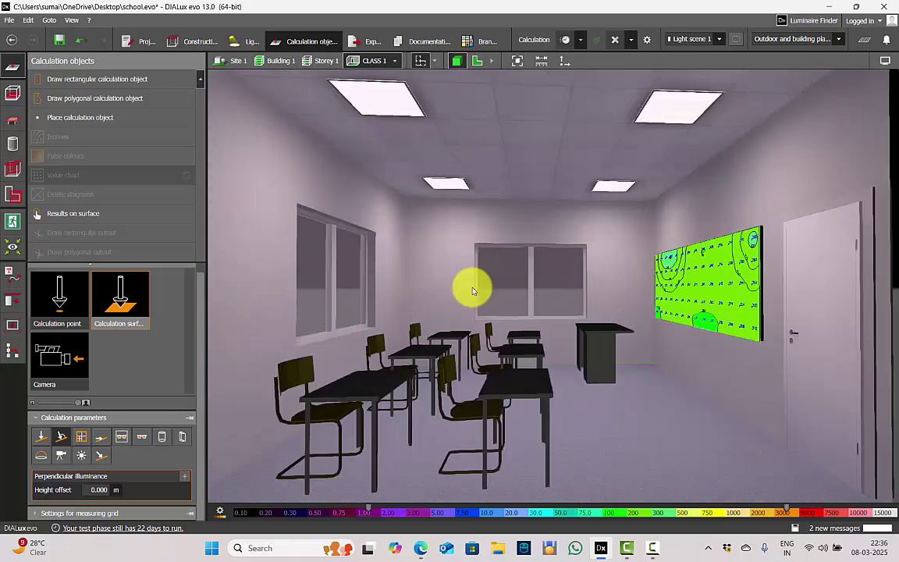
click(615, 39)
click(396, 63)
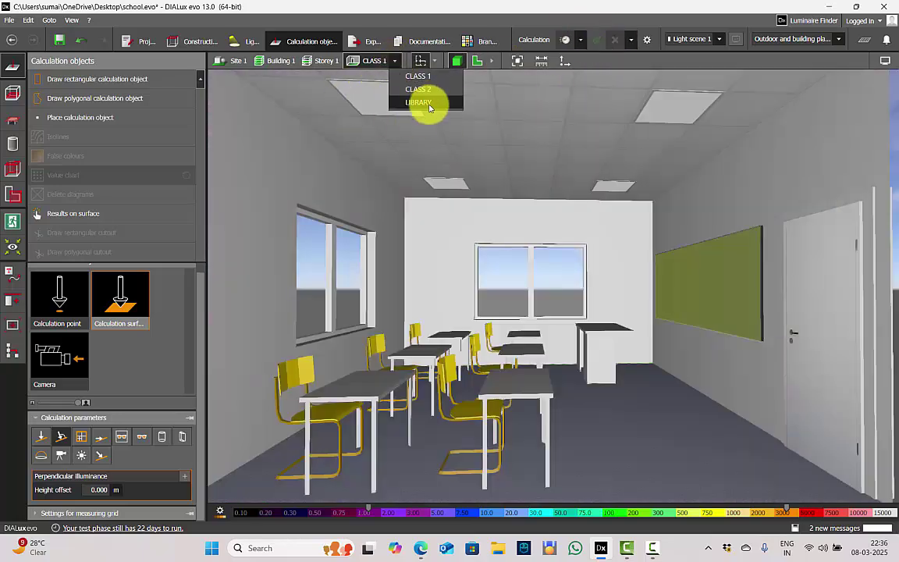
click(425, 103)
Step: Examine the library's bookshelves, selecting the three-shelf freestanding arrangement and the four-shelf arrangement along the wall in construction mode
right_drag(614, 320, 644, 323)
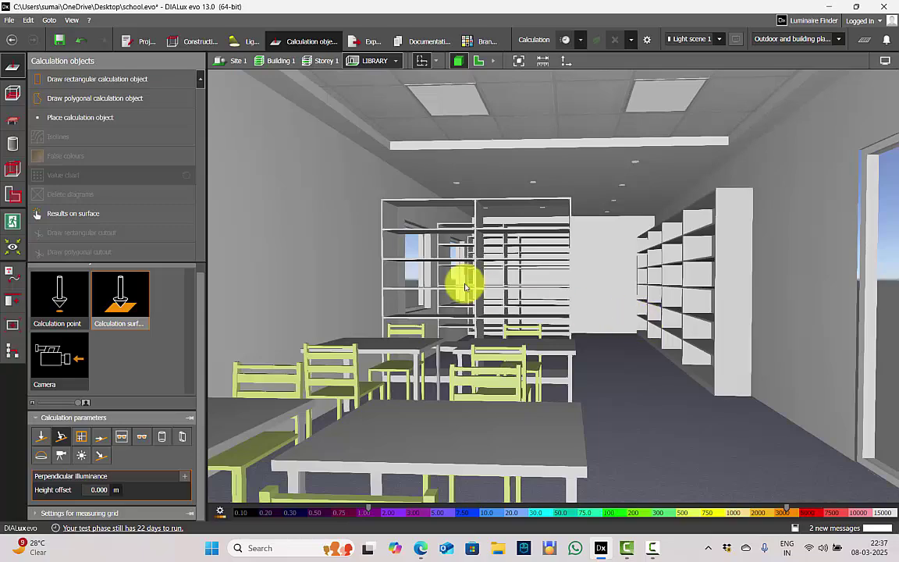
scroll(639, 363, up, 5)
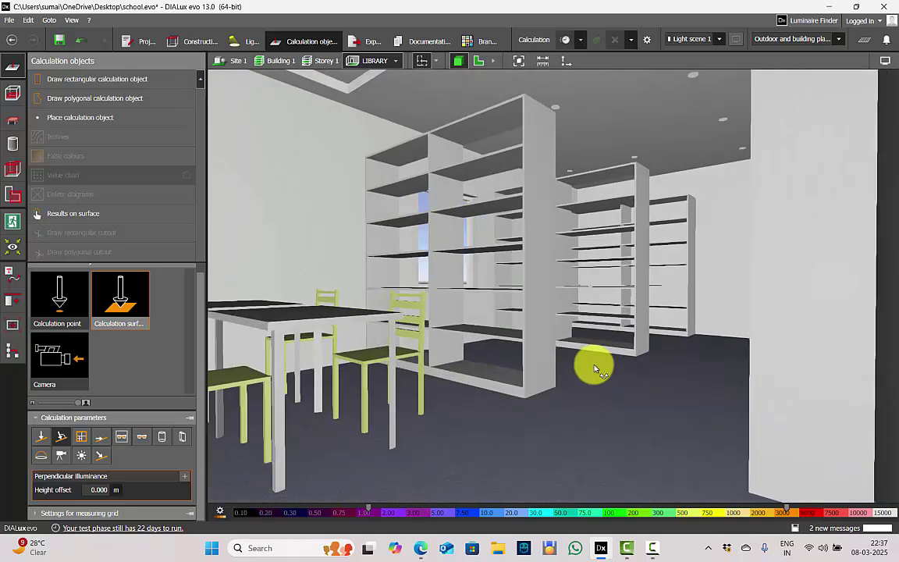
scroll(593, 344, up, 4)
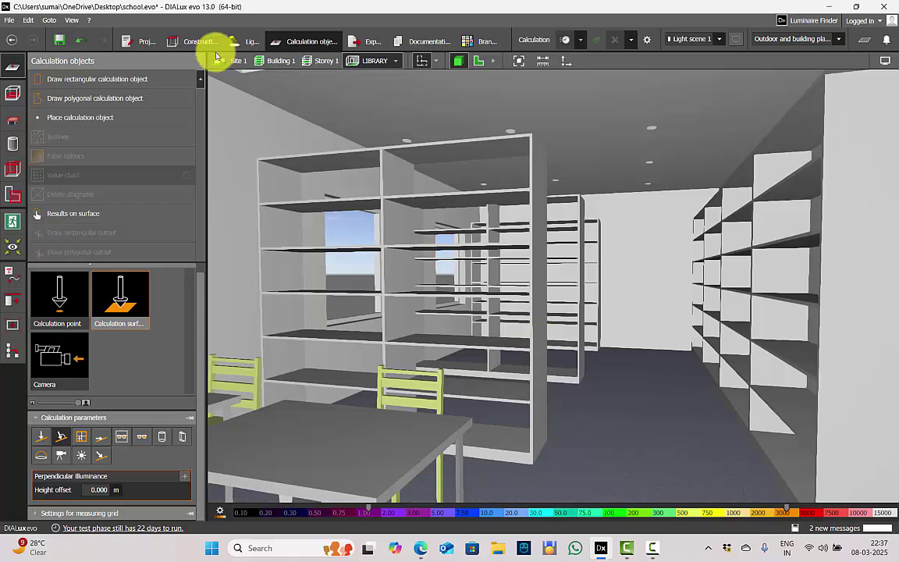
click(187, 42)
click(498, 287)
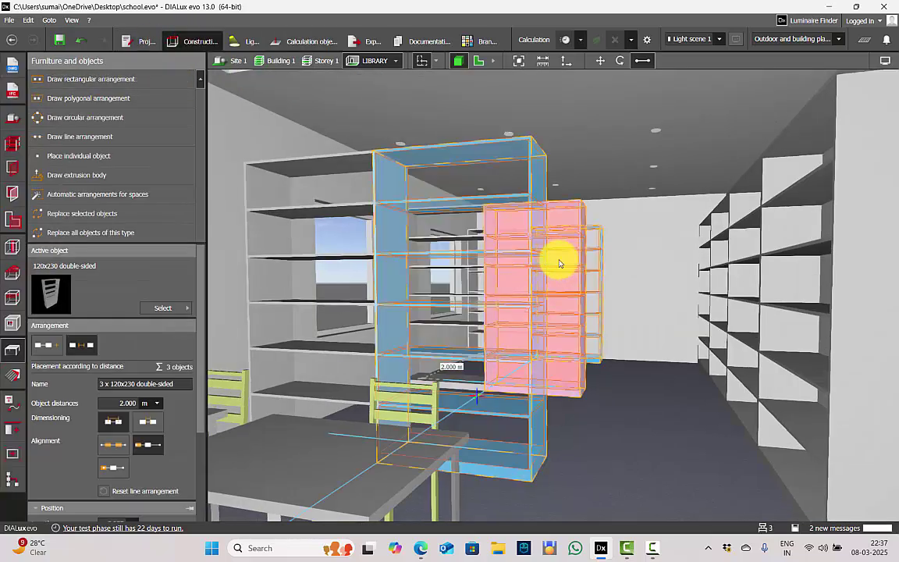
click(575, 265)
click(601, 273)
click(724, 310)
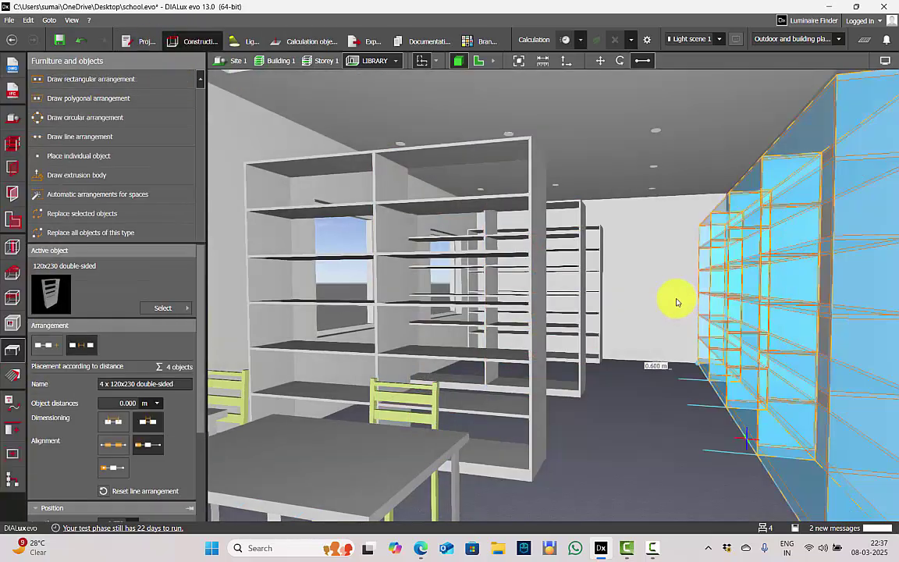
click(668, 290)
right_drag(598, 303, 658, 293)
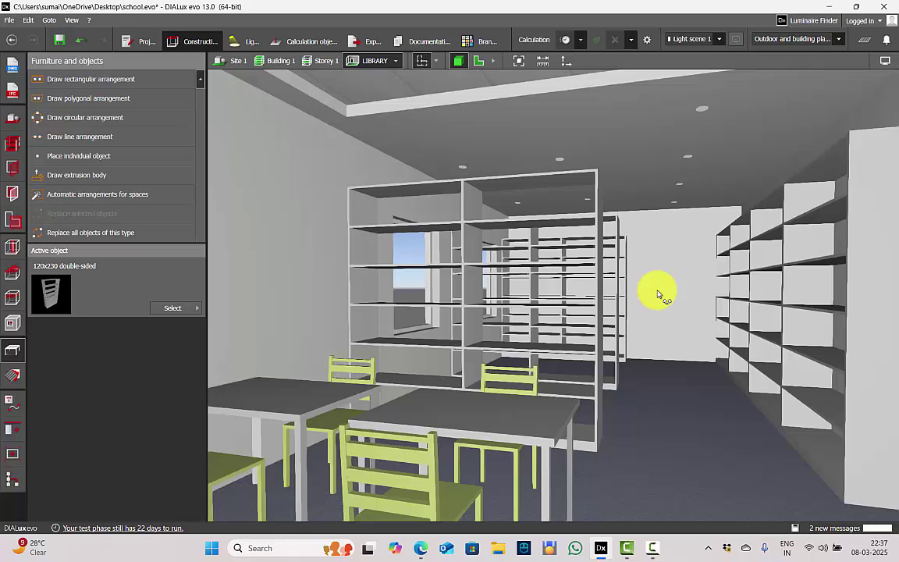
Step: Examine the vertical faces of the freestanding library bookshelves and the aisles between them from several sides
scroll(654, 304, down, 4)
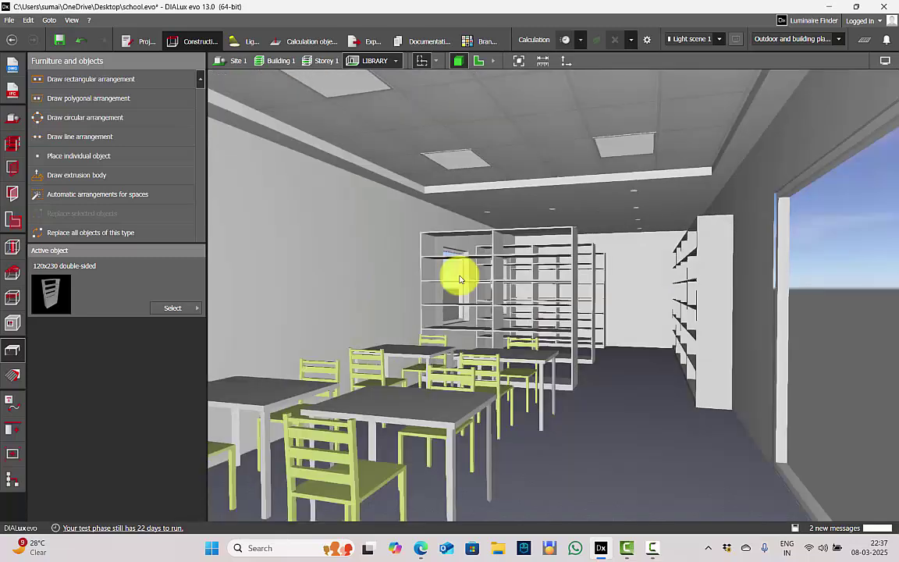
right_drag(469, 288, 639, 307)
scroll(639, 306, up, 2)
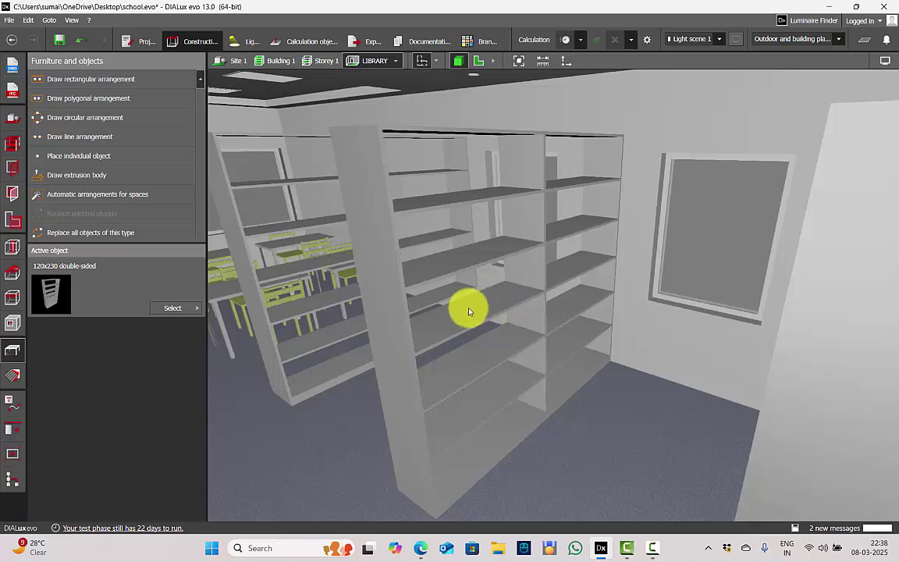
right_drag(464, 356, 600, 345)
scroll(605, 391, down, 2)
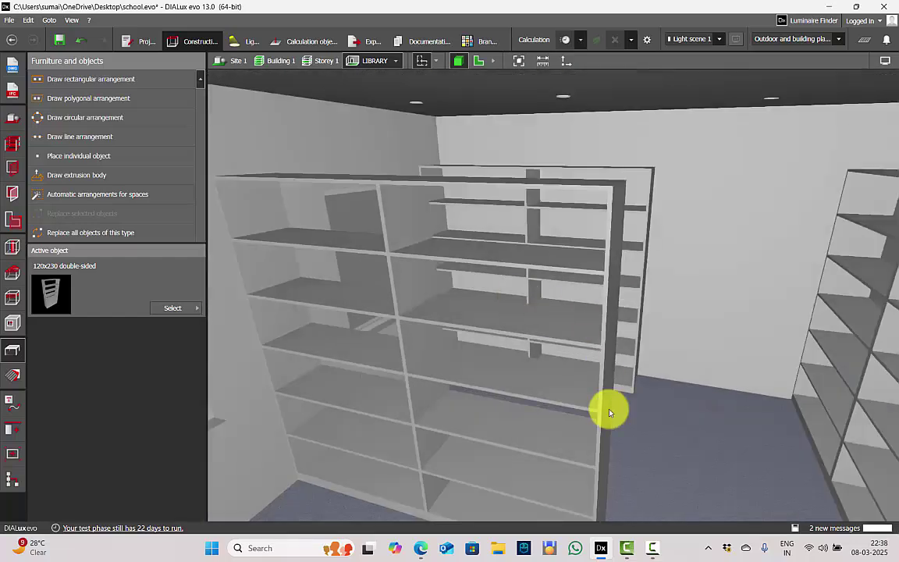
scroll(524, 421, up, 1)
middle_drag(522, 423, 495, 445)
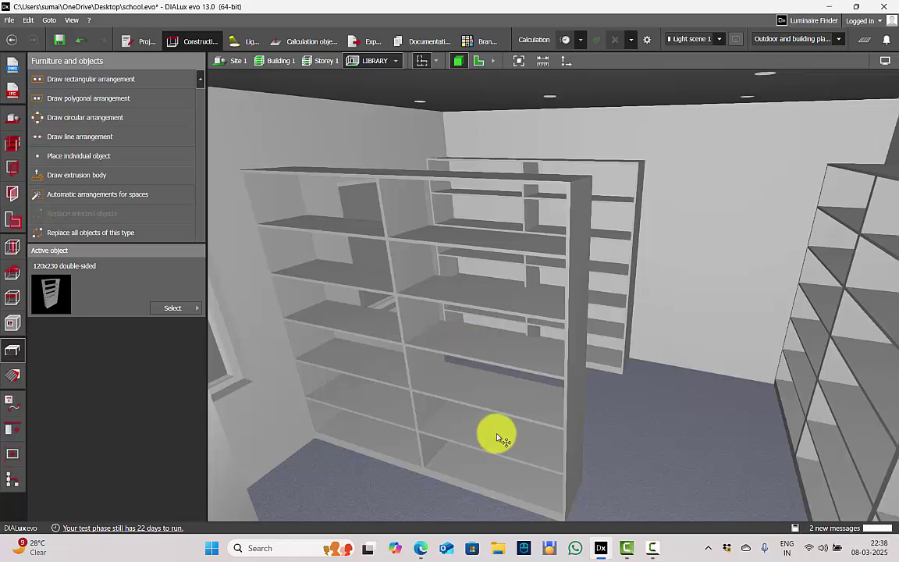
click(500, 488)
click(598, 429)
right_drag(598, 429, 560, 344)
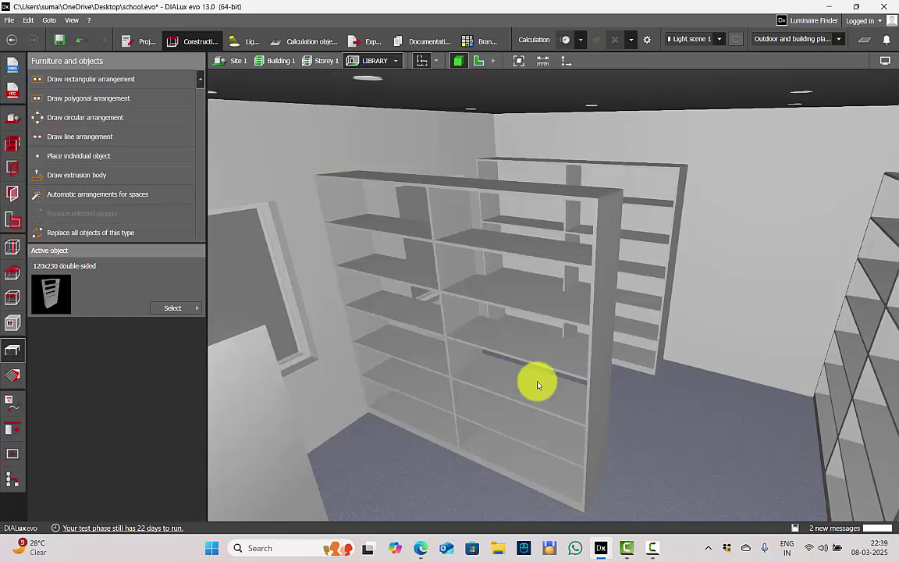
middle_drag(388, 306, 506, 168)
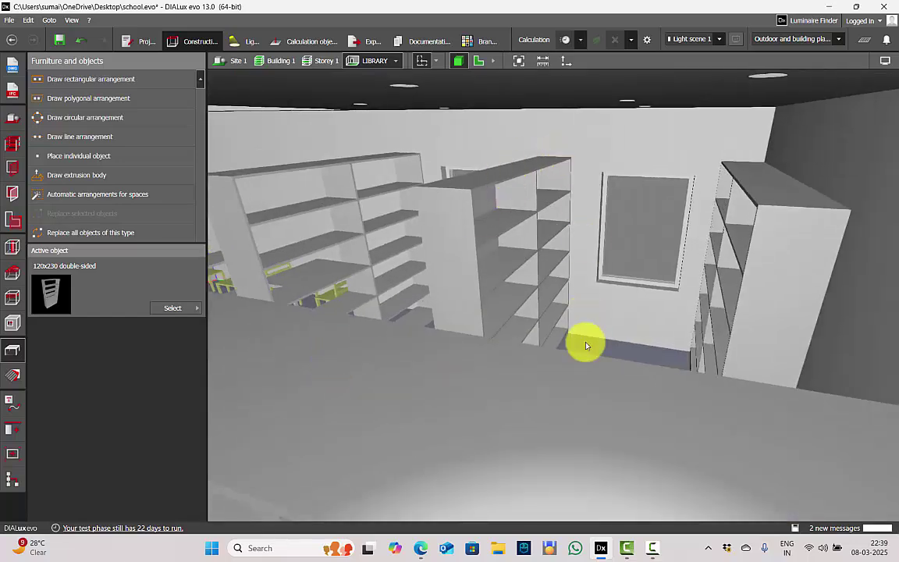
middle_drag(587, 345, 464, 274)
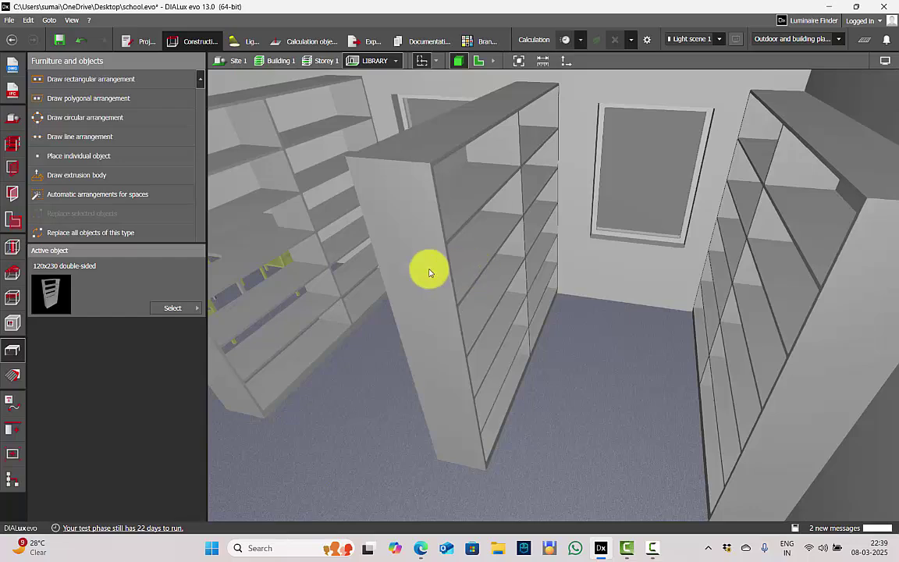
middle_drag(428, 271, 448, 270)
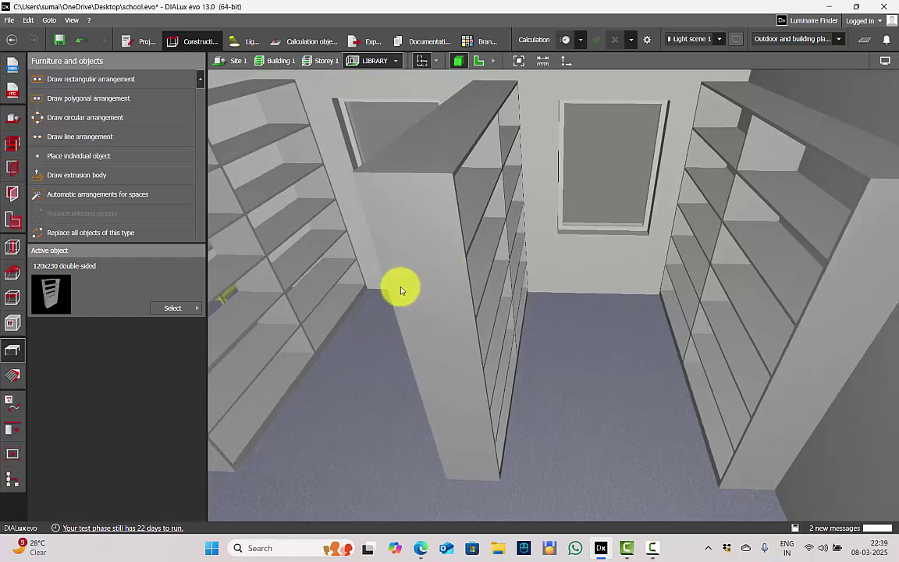
middle_drag(400, 290, 444, 235)
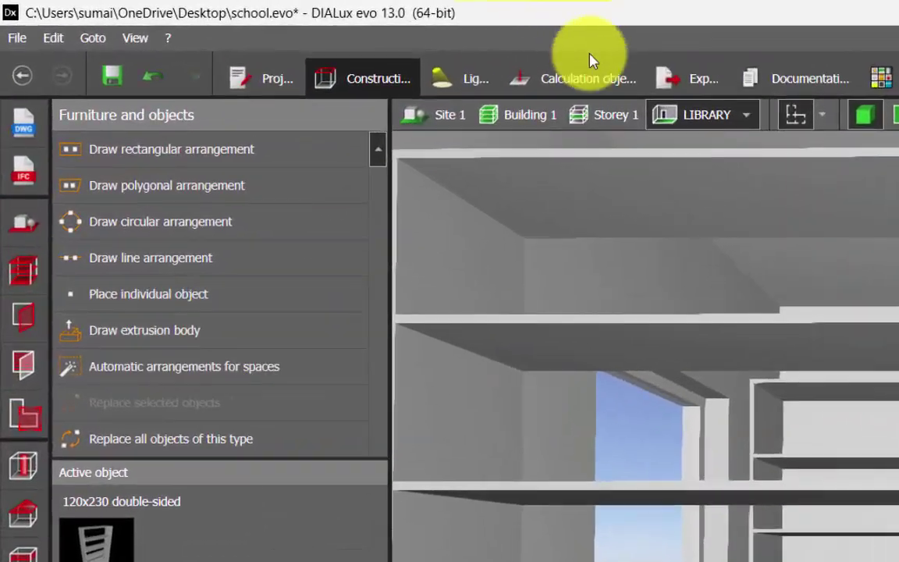
Step: Draw a rectangular calculation surface covering the whole front face of the first freestanding bookshelf and check its placement in 3D
click(320, 45)
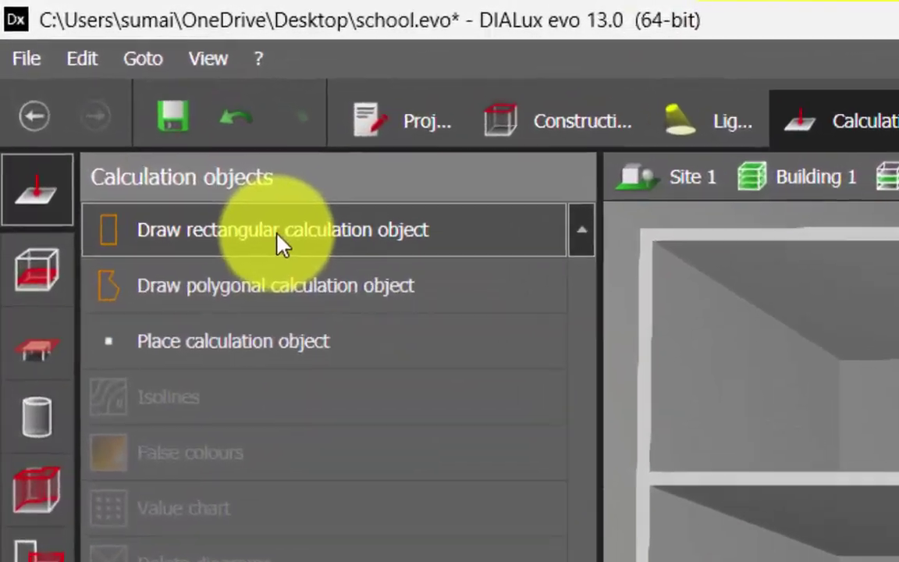
click(180, 154)
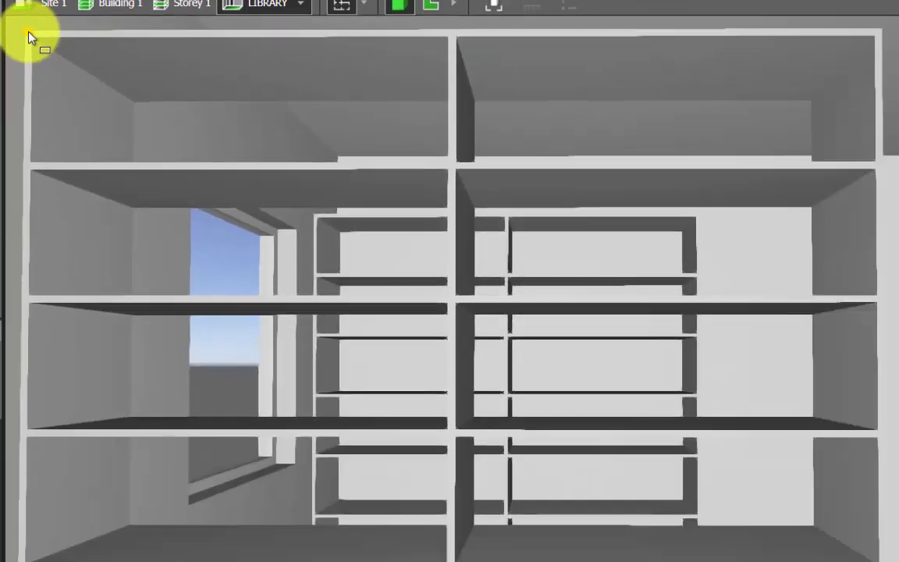
click(606, 225)
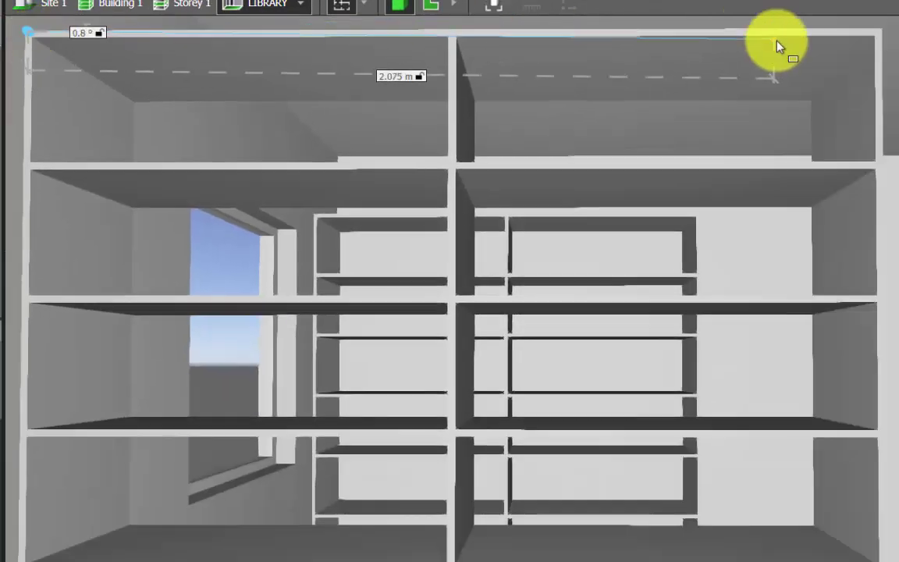
click(877, 33)
scroll(753, 65, down, 2)
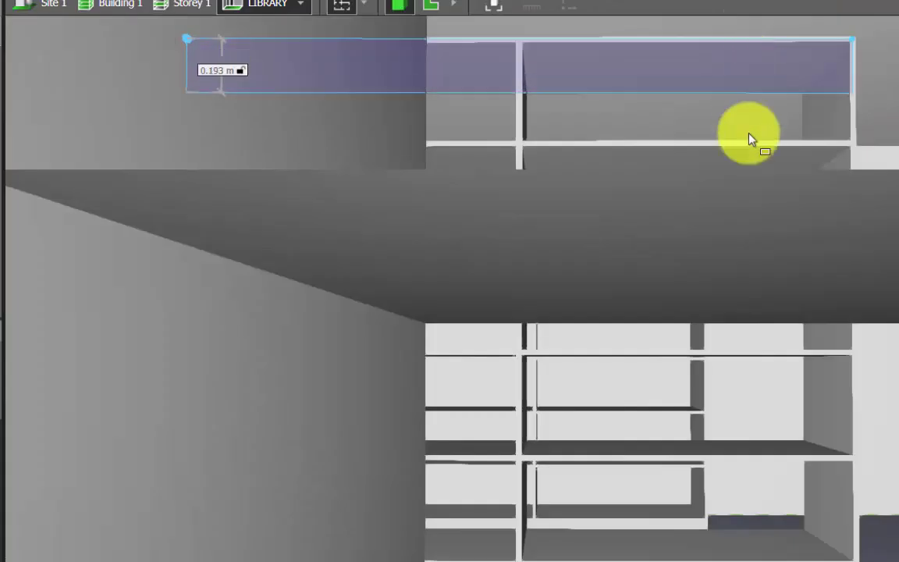
scroll(769, 554, up, 1)
scroll(707, 422, down, 2)
scroll(694, 499, up, 3)
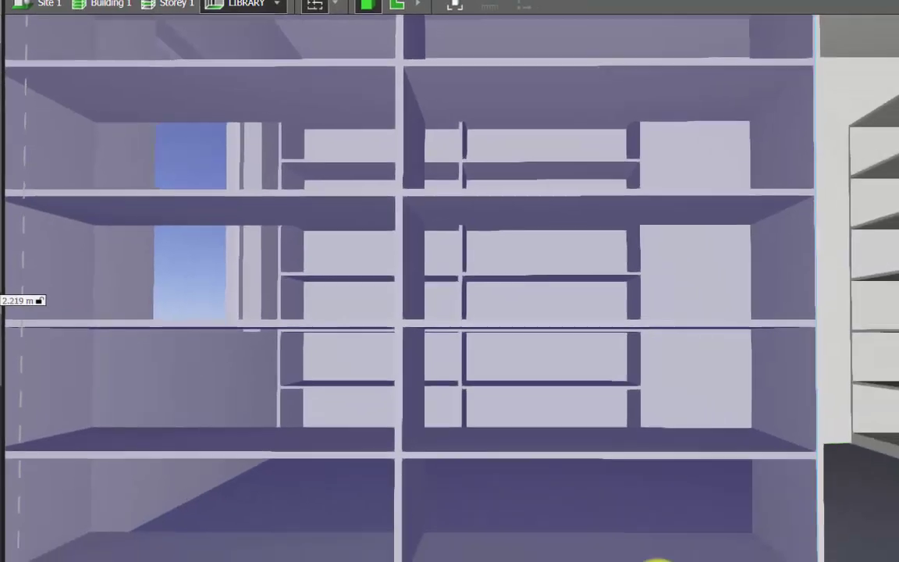
click(658, 560)
scroll(595, 441, down, 3)
right_drag(622, 475, 605, 370)
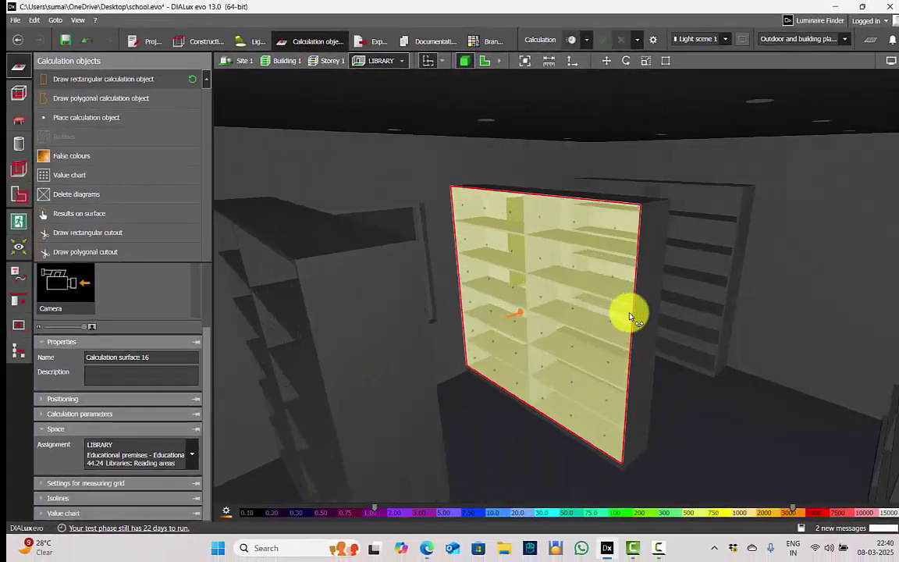
Step: Rename the calculation surface on the first freestanding bookshelf as BOOK SHELF 01
right_drag(629, 316, 703, 328)
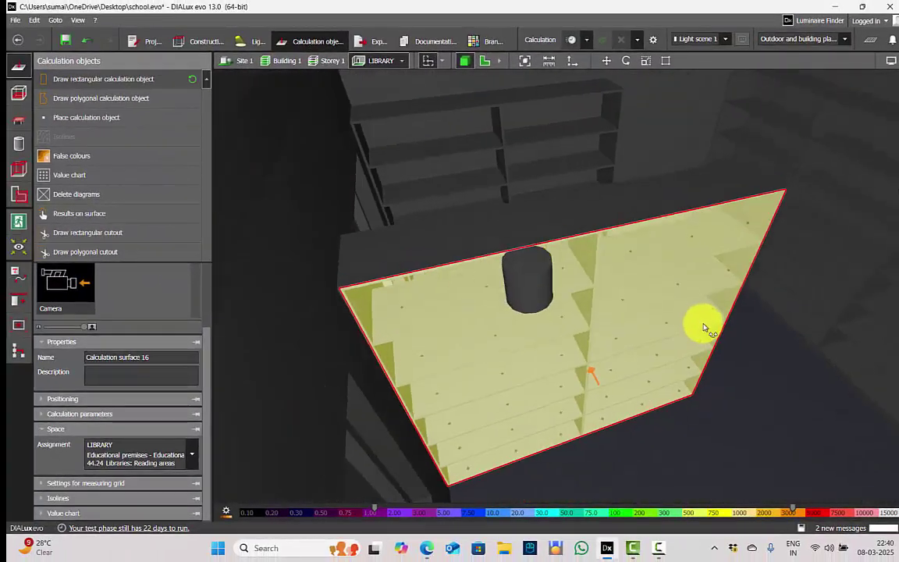
drag(705, 328, 629, 332)
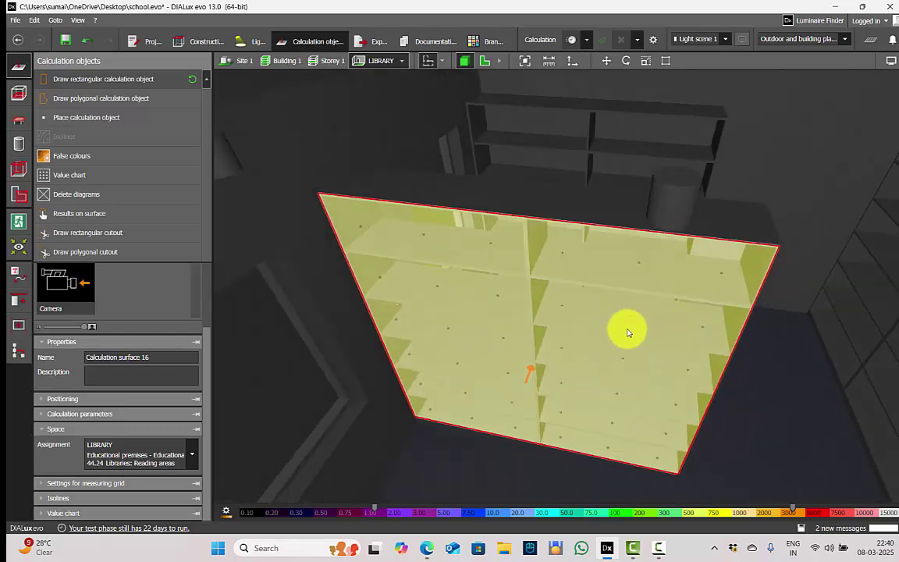
click(118, 361)
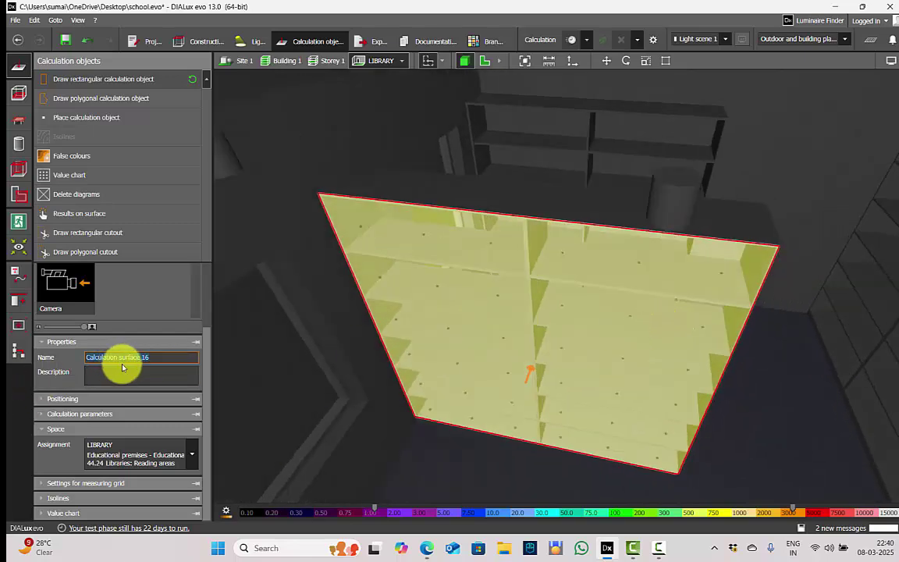
text(BOOK )
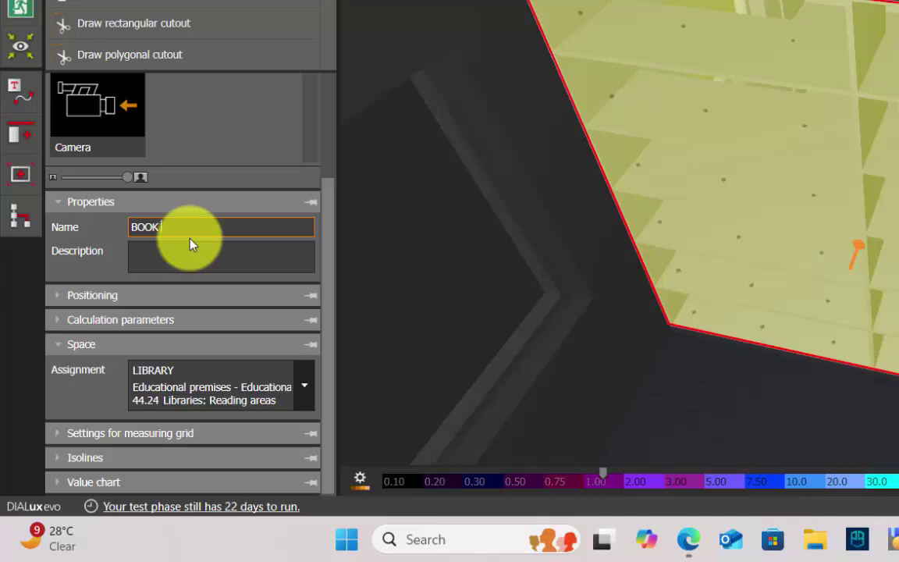
text(SHELF 01)
key(Return)
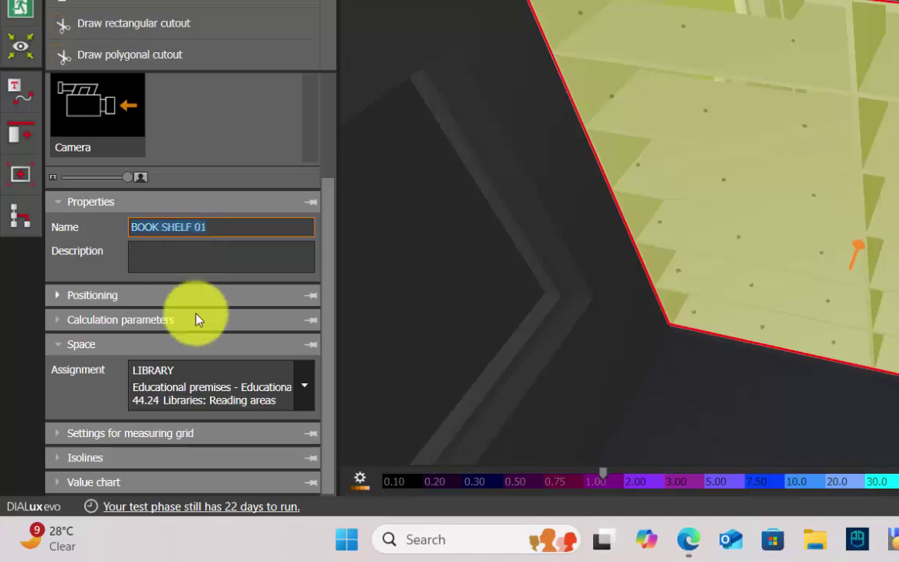
Step: Set the BOOK SHELF 01 surface's height to 2 m and its rotation to 90°, 0° and 0°
click(130, 296)
click(160, 370)
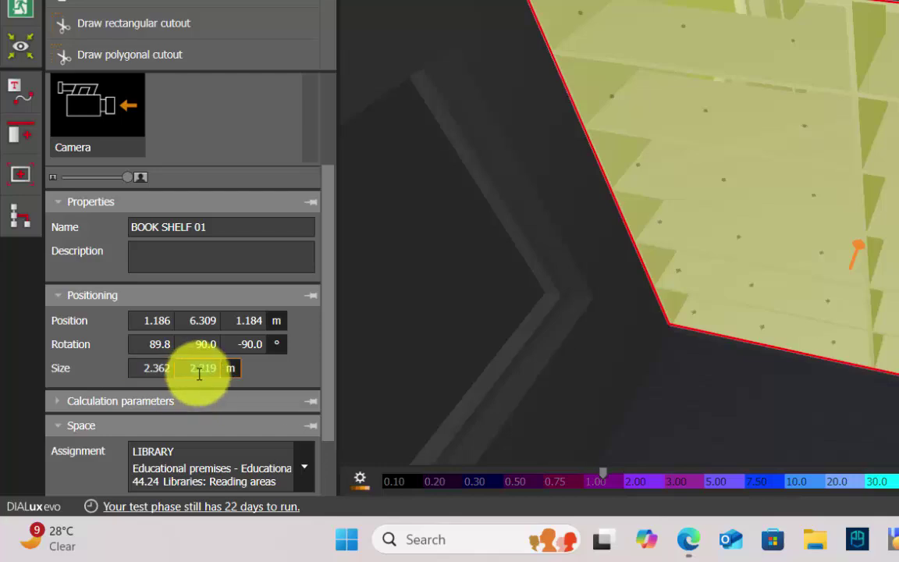
text(2)
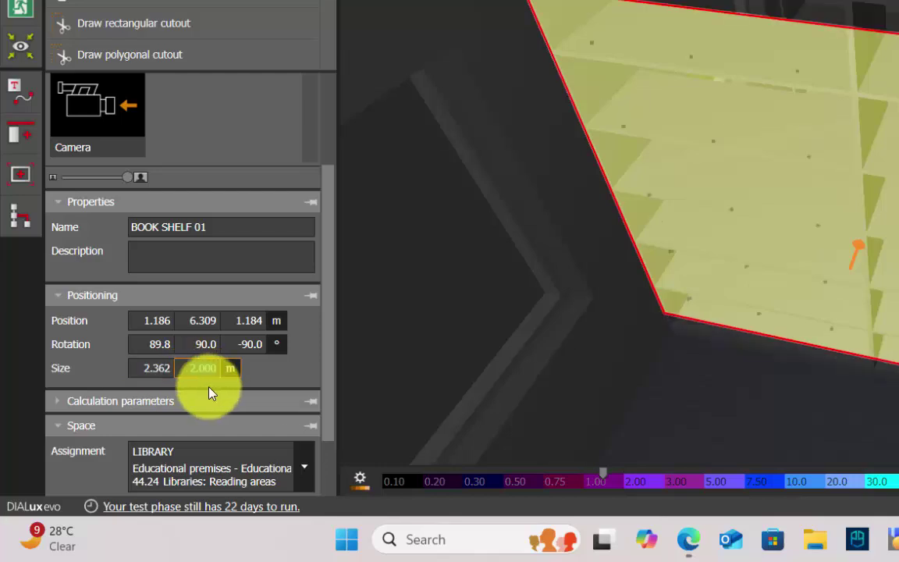
key(Return)
click(154, 366)
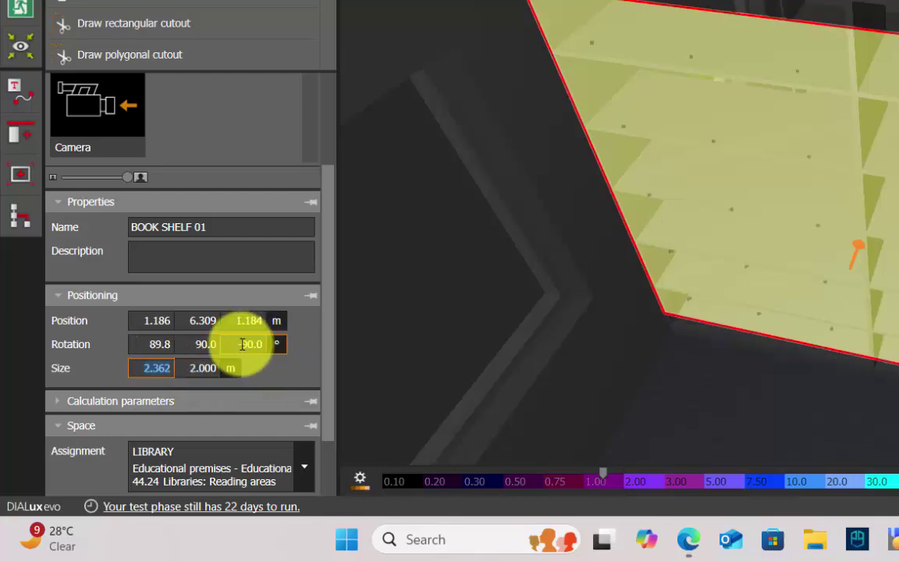
click(159, 344)
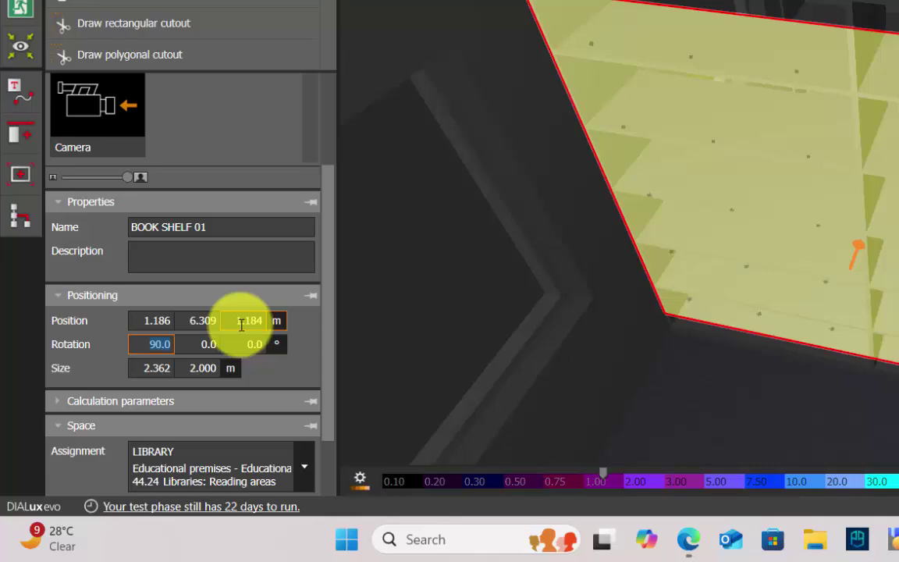
right_drag(811, 260, 780, 263)
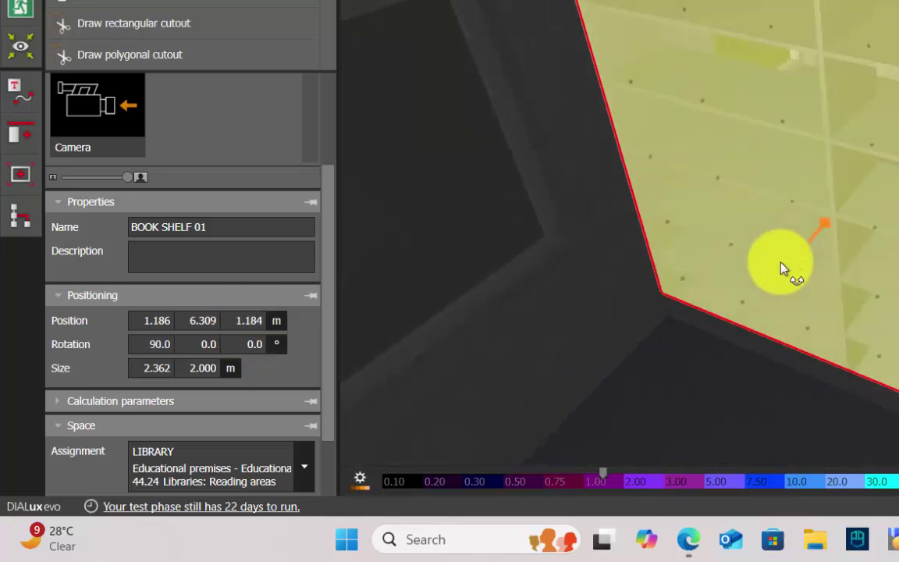
Step: Replace perpendicular illuminance with vertical illuminance in the BOOK SHELF 01 surface's calculation parameters
click(164, 401)
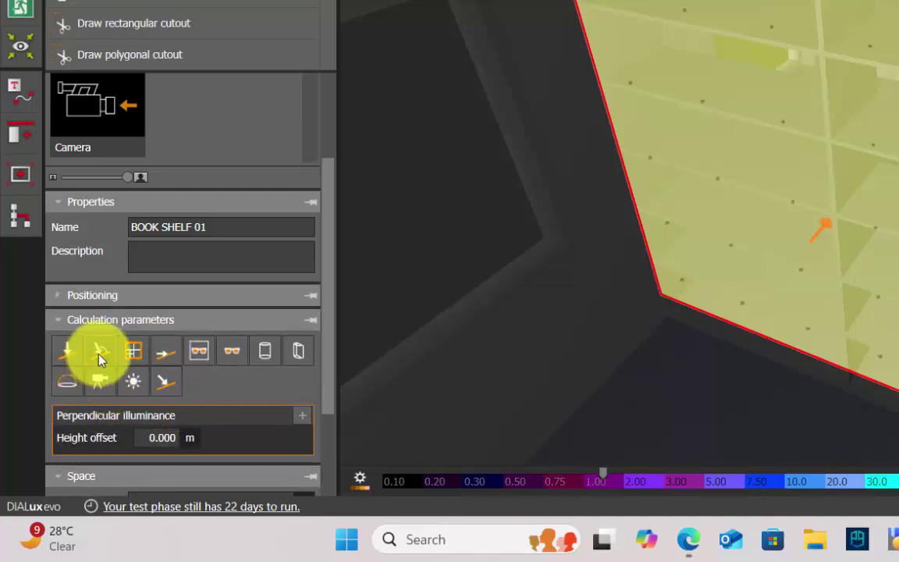
click(70, 353)
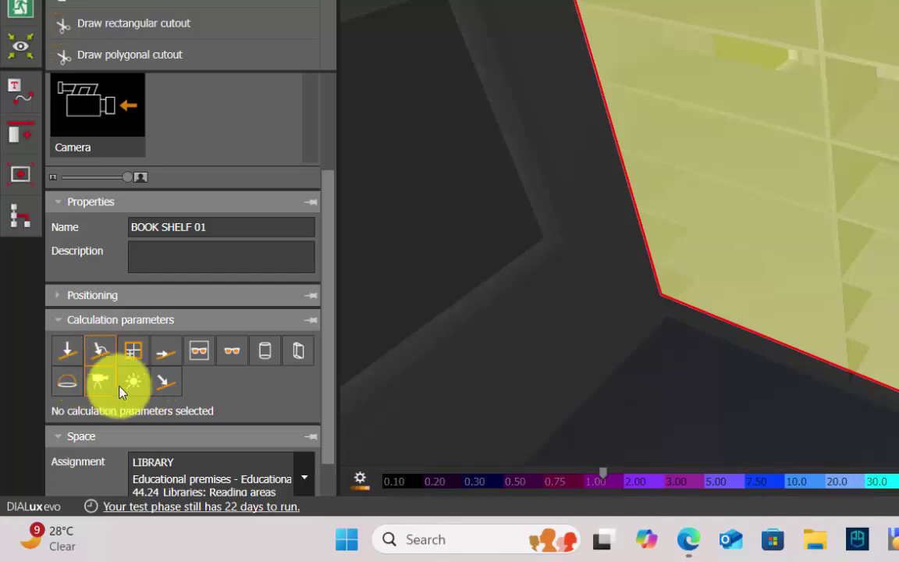
click(166, 354)
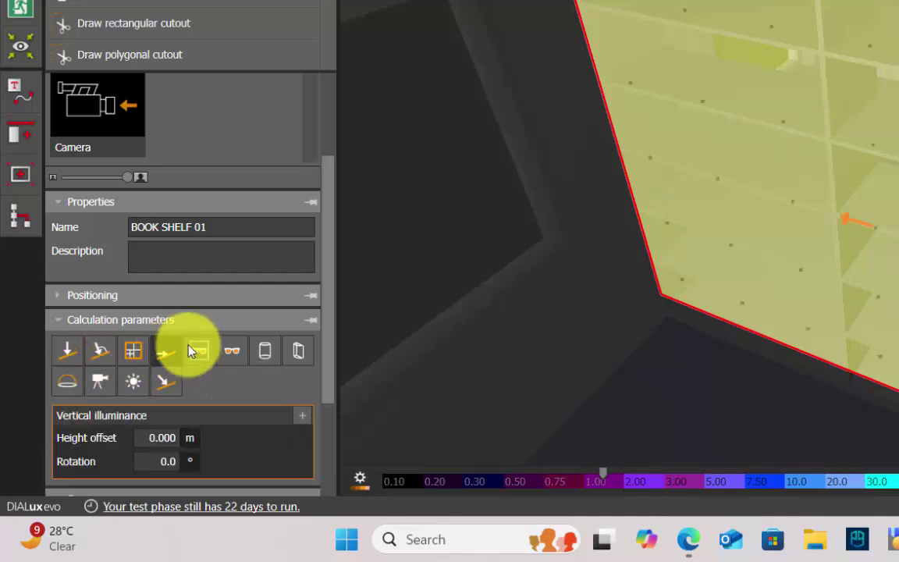
Step: Examine the vertical illuminance direction arrow on the BOOK SHELF 01 surface from several sides of the bookshelf
right_drag(881, 267, 827, 269)
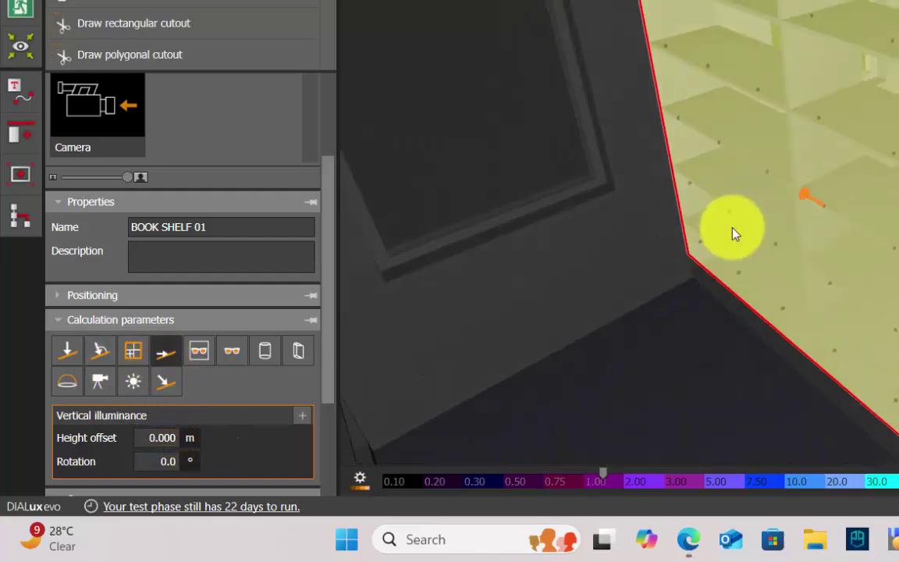
right_drag(733, 233, 706, 238)
right_drag(776, 286, 749, 287)
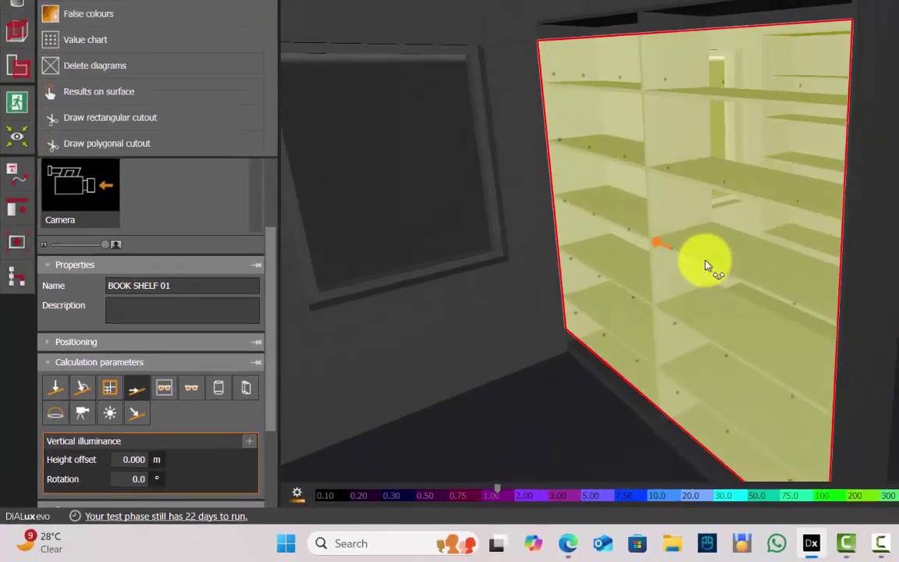
right_drag(705, 266, 816, 263)
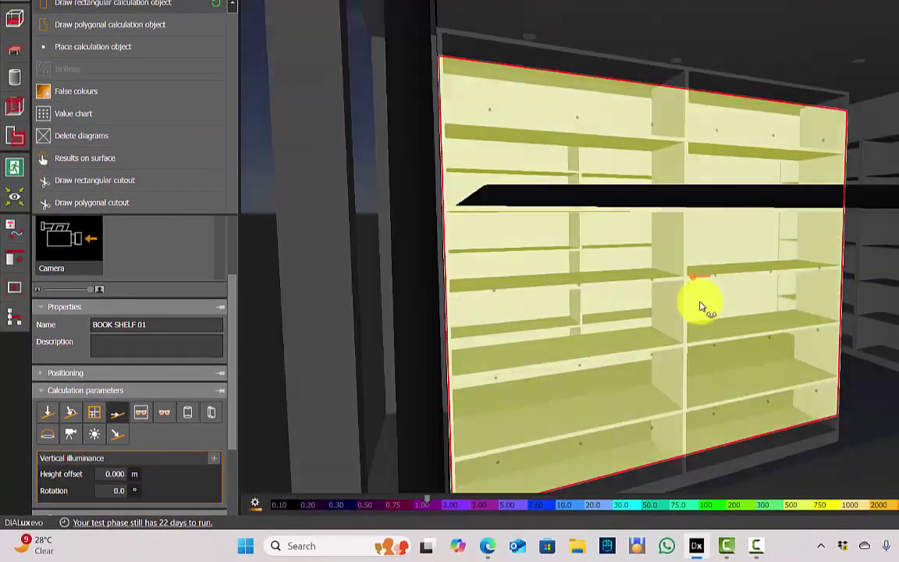
right_drag(700, 306, 723, 289)
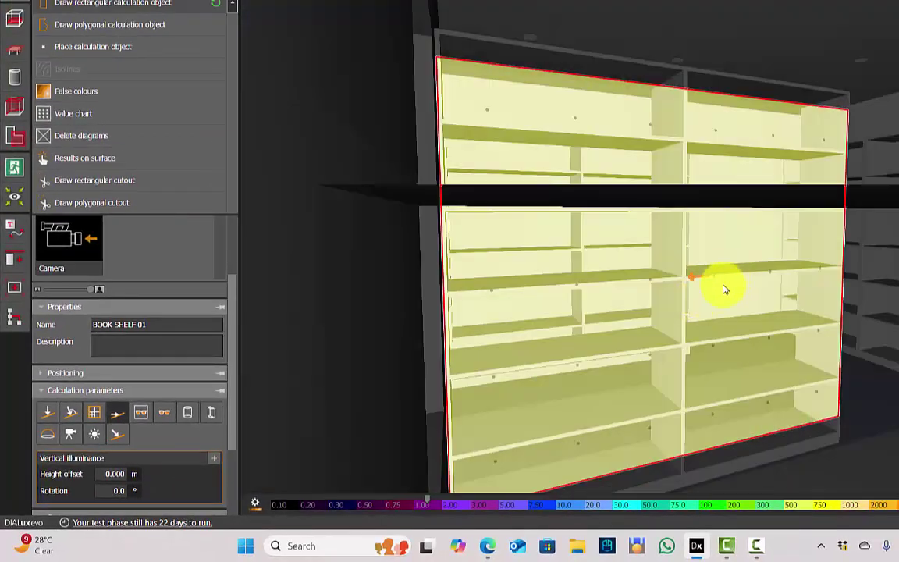
right_drag(593, 299, 699, 306)
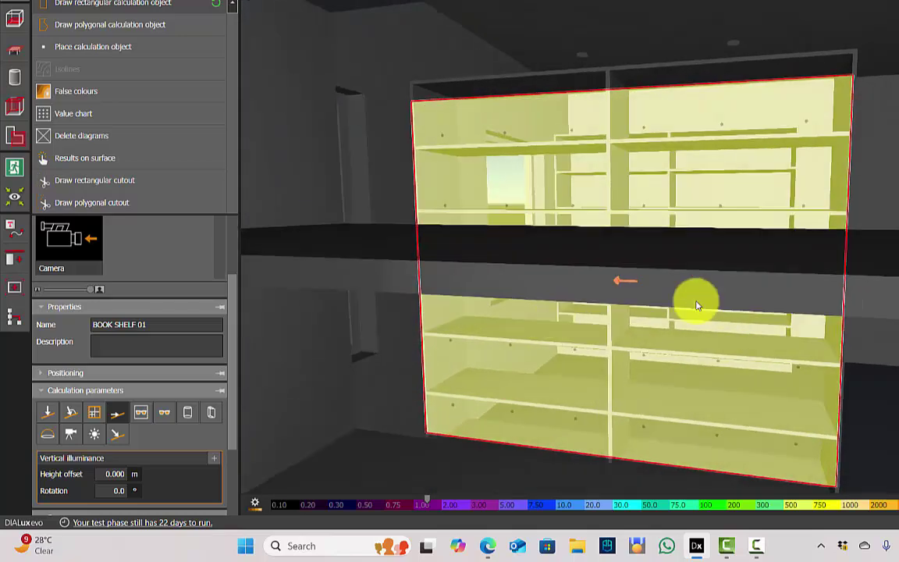
scroll(698, 309, up, 2)
scroll(562, 301, down, 3)
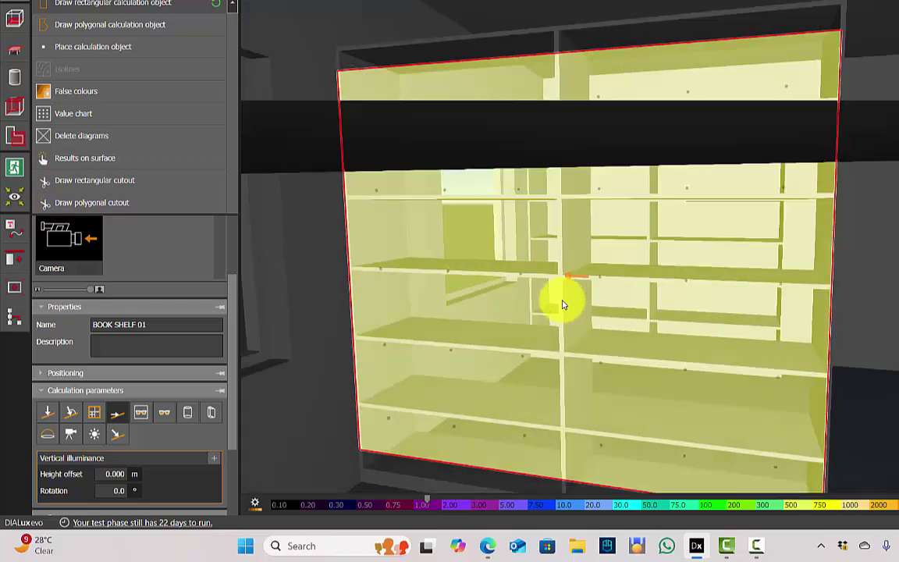
right_drag(562, 302, 531, 302)
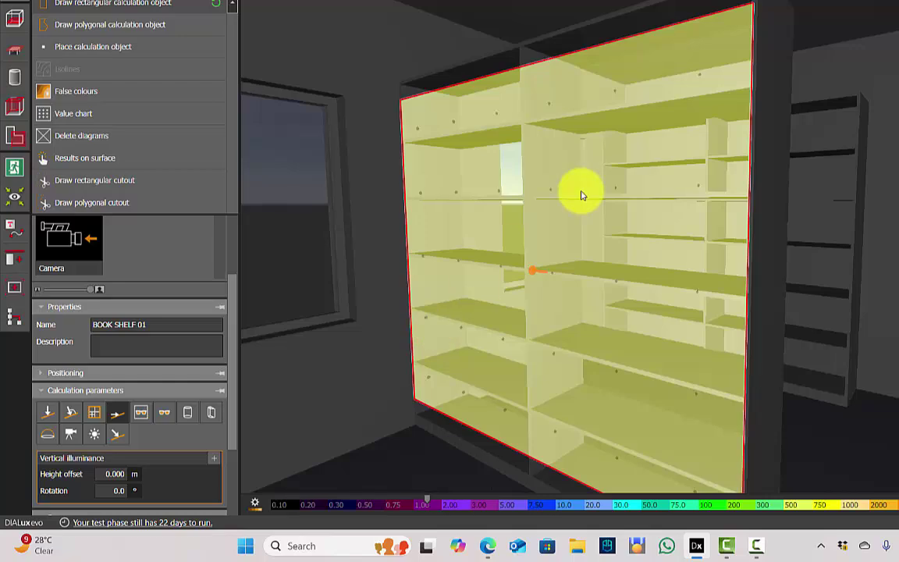
scroll(580, 195, down, 1)
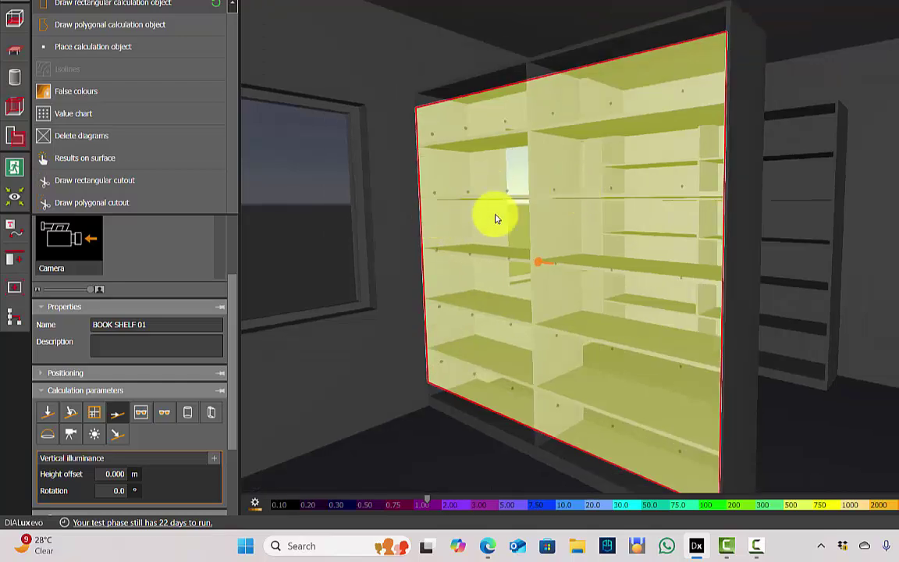
right_drag(508, 225, 628, 271)
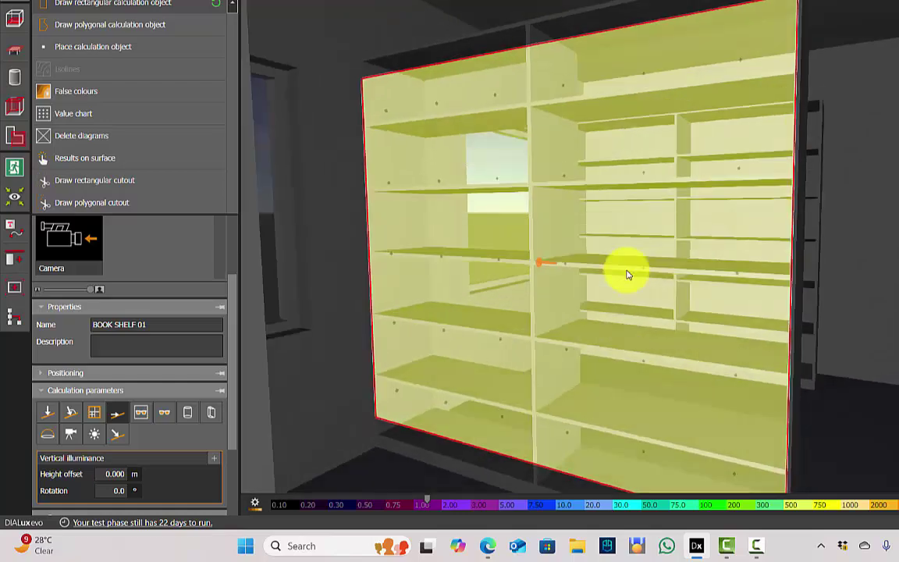
Step: Set the vertical illuminance rotation of the BOOK SHELF 01 surface to 90° and check the arrow direction in 3D
click(117, 491)
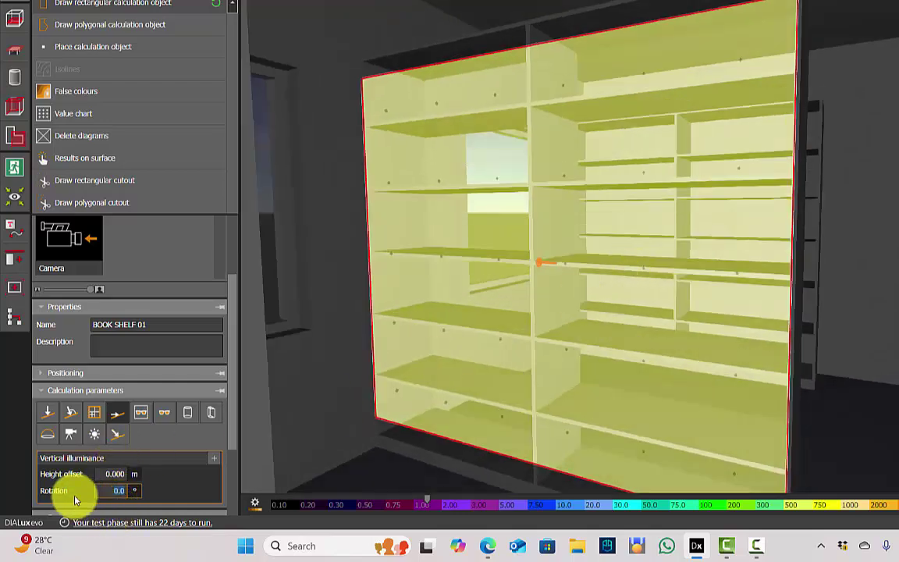
text(90)
key(Return)
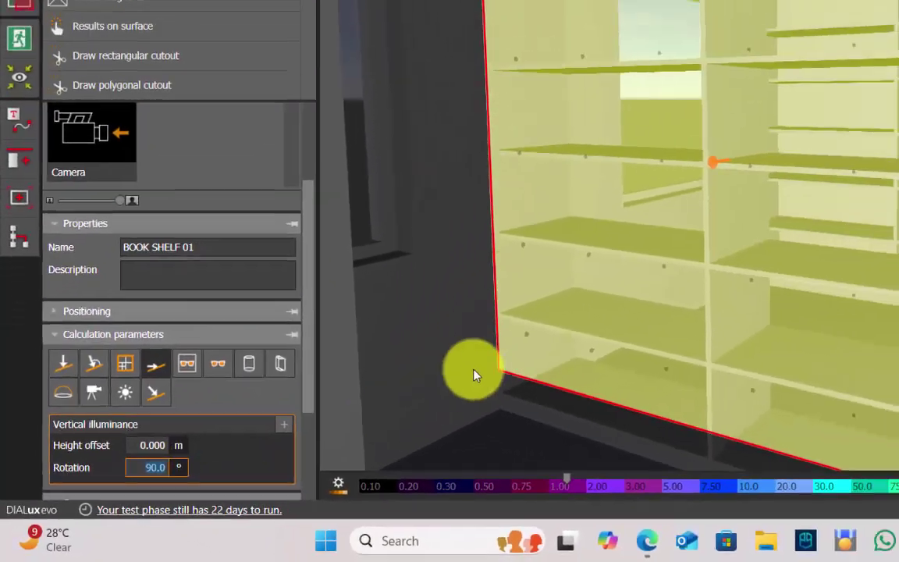
click(689, 292)
click(773, 264)
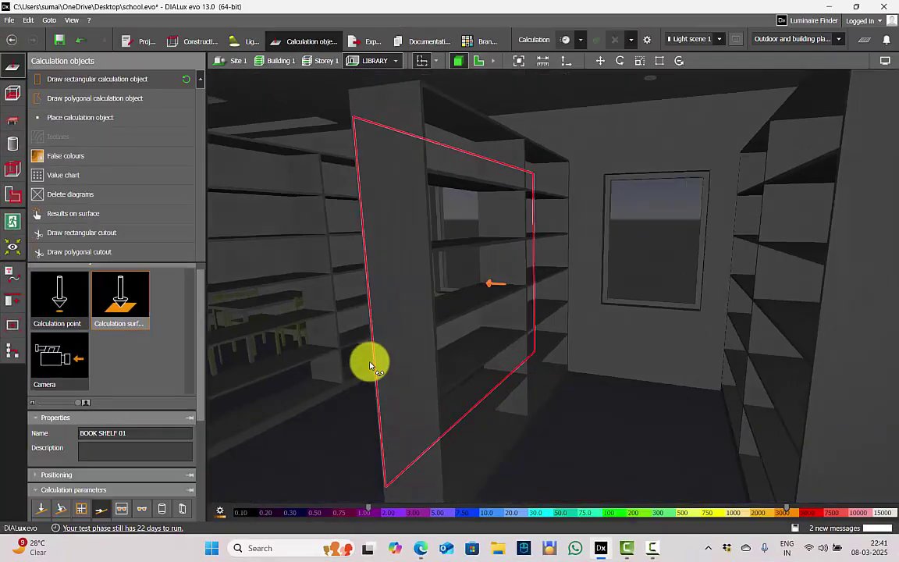
right_drag(369, 364, 366, 373)
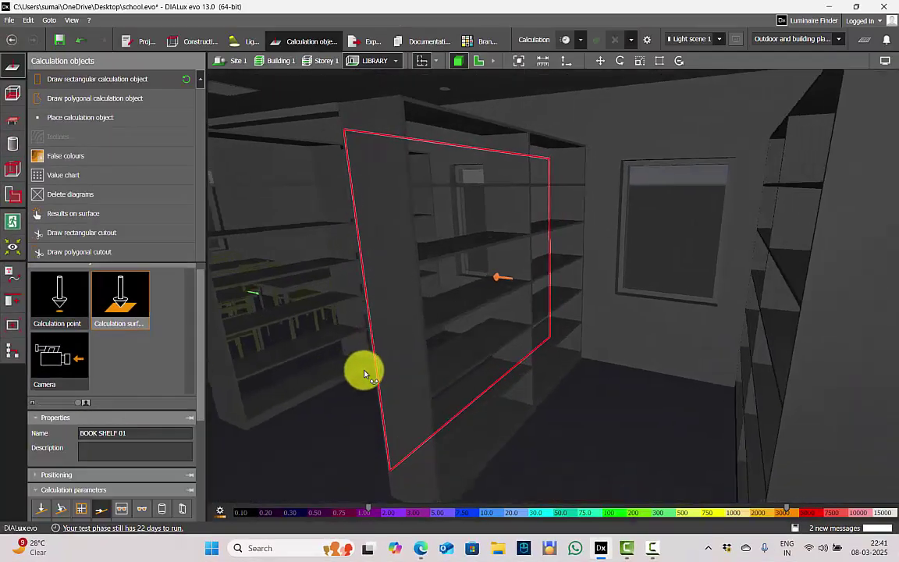
right_drag(384, 309, 466, 303)
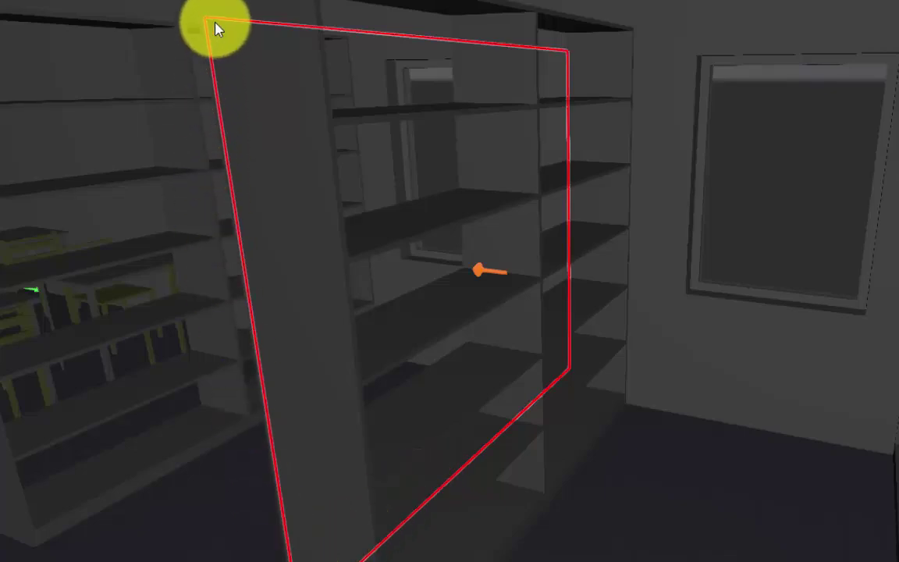
Step: Move the BOOK SHELF 01 surface from the front face to the middle of the bookshelf's depth and check it in plan and 3D
mouse_move(297, 145)
ctrl+middle_down()
mouse_move(438, 141)
mouse_move(257, 132)
mouse_move(283, 137)
ctrl+middle_up()
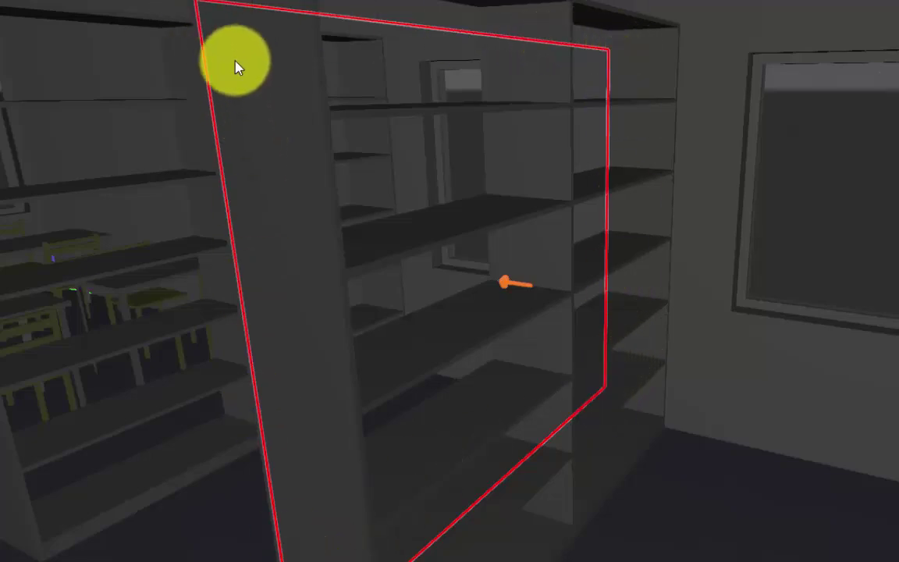
middle_drag(237, 66, 346, 191)
right_drag(463, 162, 377, 223)
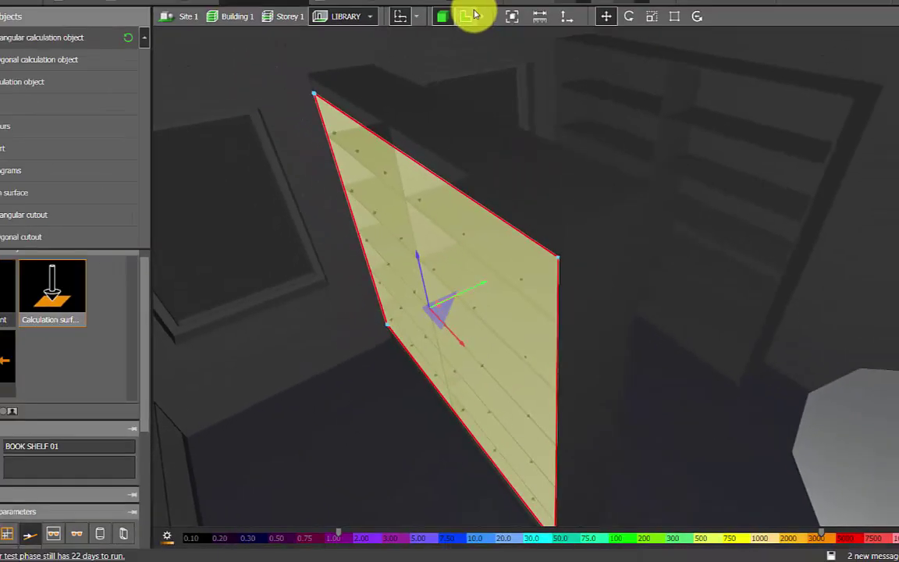
click(471, 15)
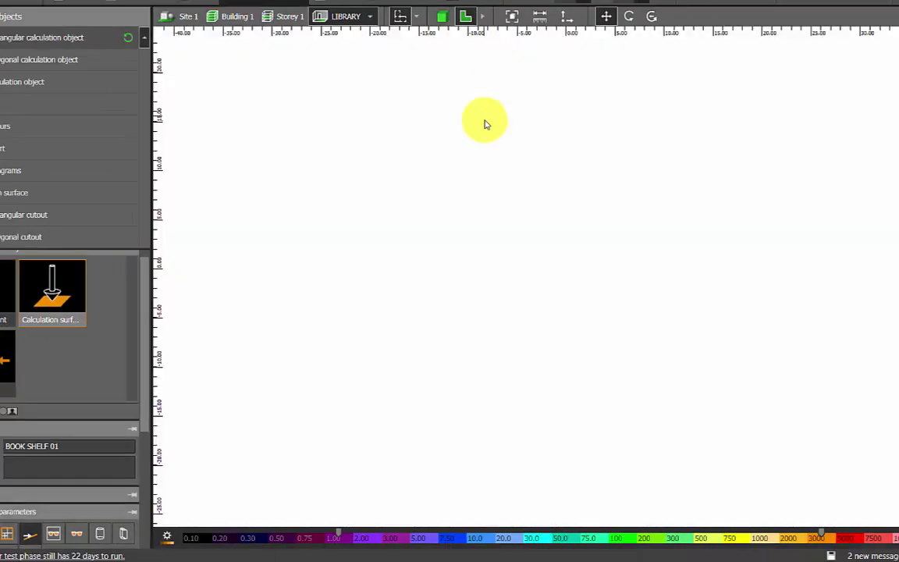
drag(513, 199, 519, 163)
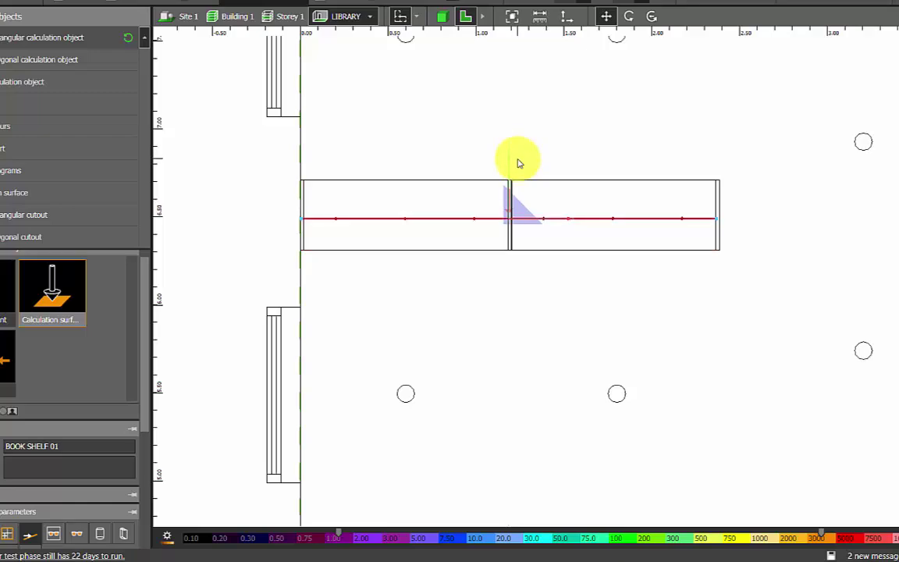
click(442, 17)
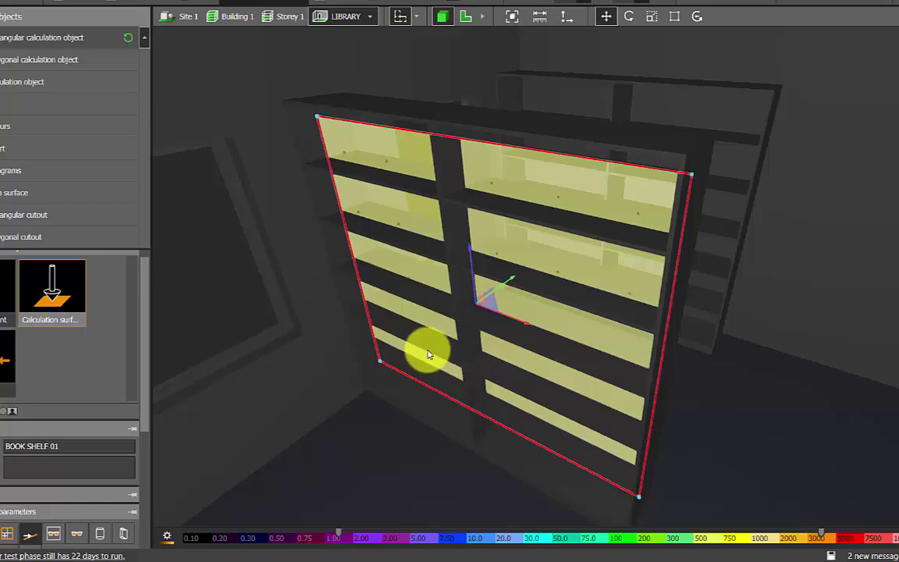
mouse_move(427, 355)
mouse_down()
mouse_move(442, 321)
mouse_move(465, 357)
mouse_move(436, 372)
mouse_move(448, 378)
mouse_move(426, 372)
mouse_up()
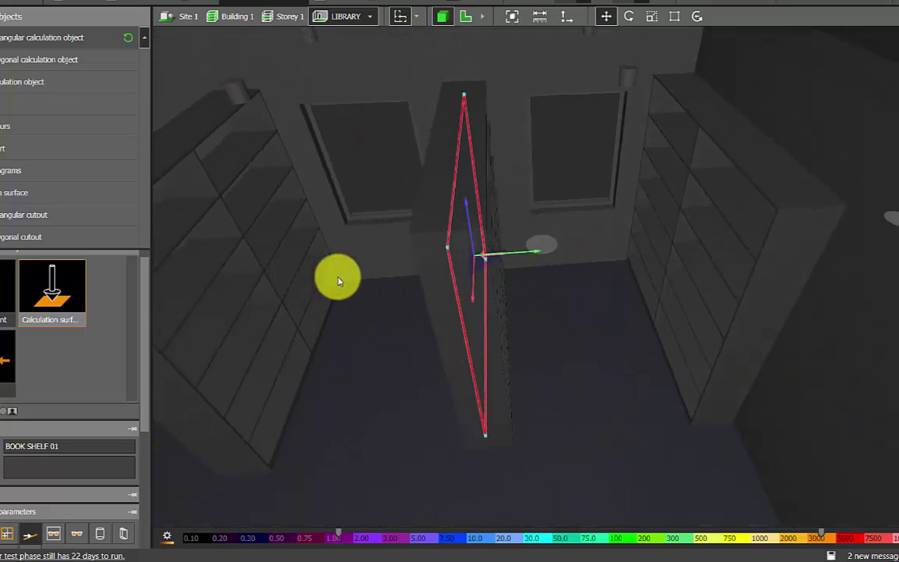
drag(338, 281, 467, 320)
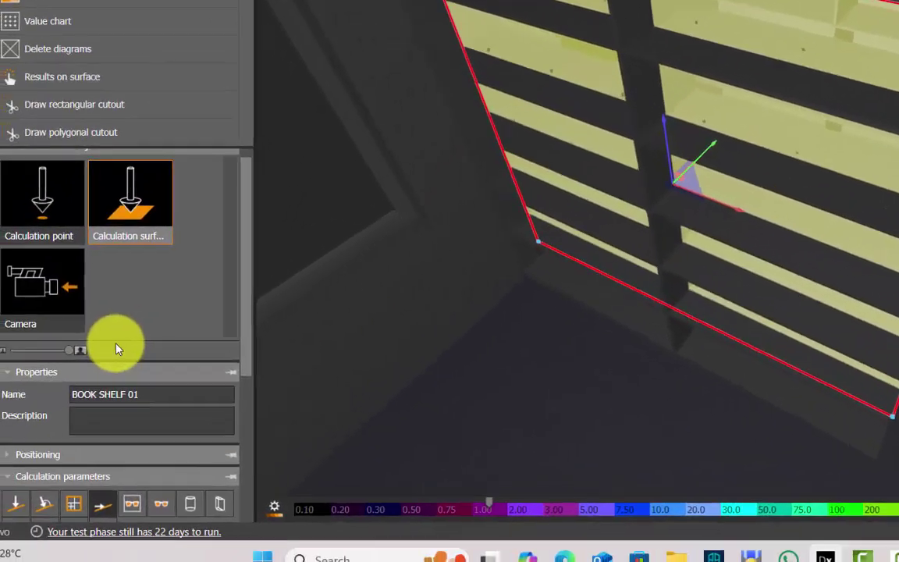
Step: Add a second vertical illuminance to the BOOK SHELF 01 surface and set the first one's rotation to 270°
scroll(115, 349, down, 5)
click(230, 249)
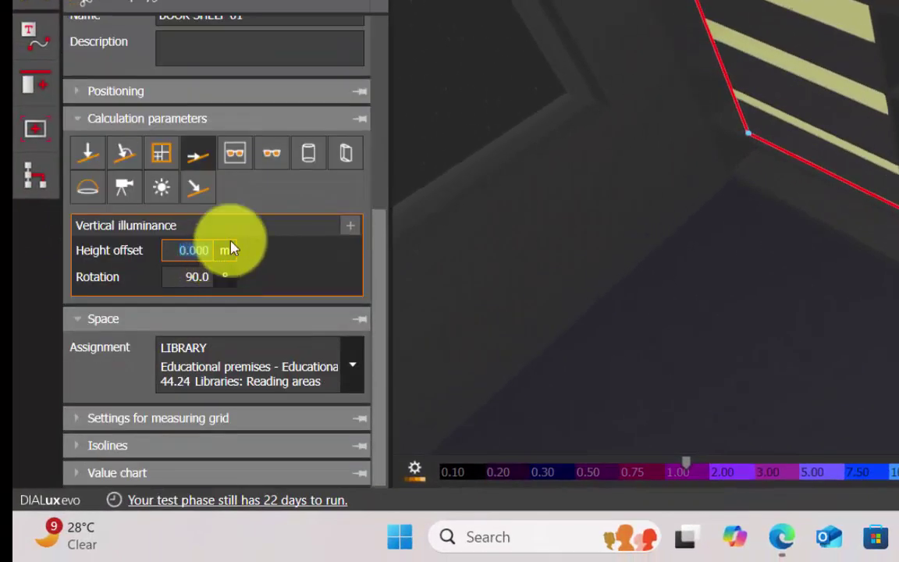
click(350, 227)
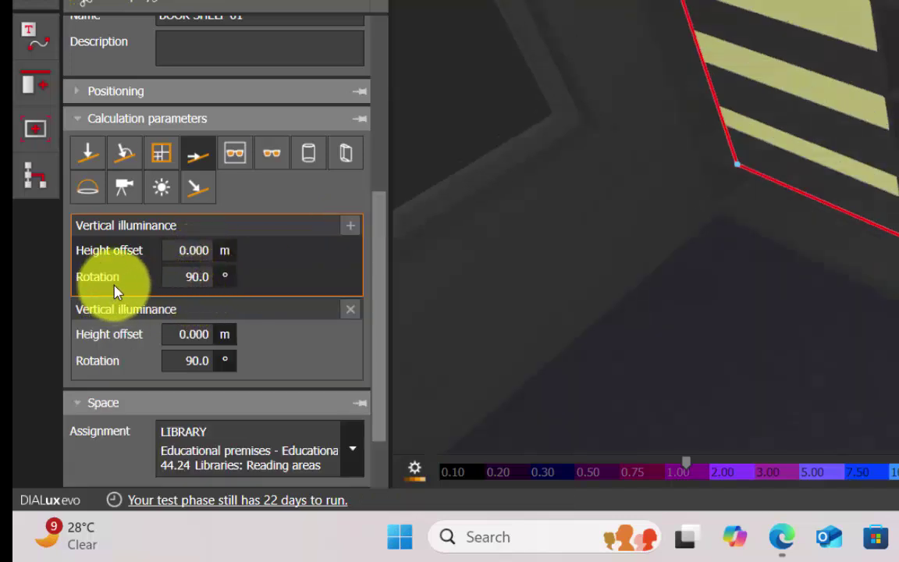
click(191, 277)
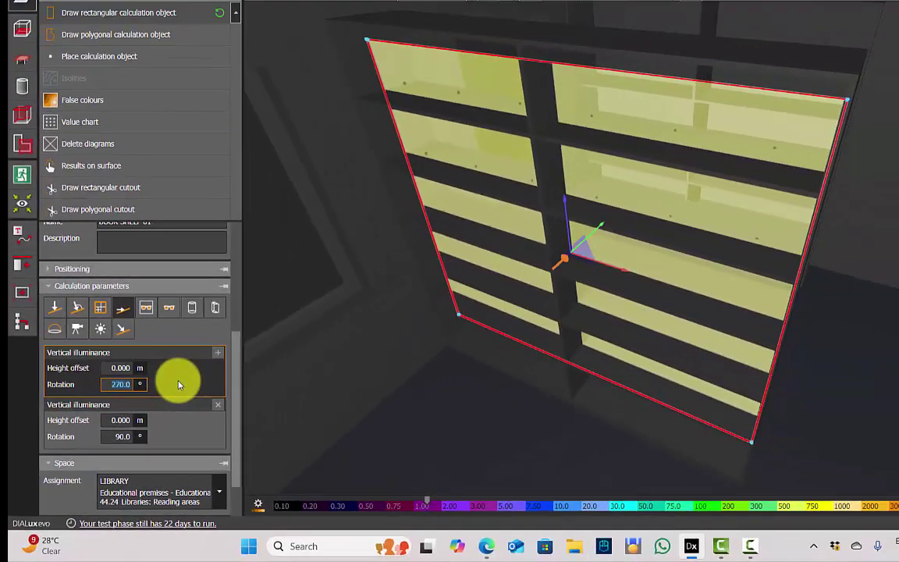
Step: Compare the direction arrows of the two BOOK SHELF 01 vertical illuminances from both sides of the bookshelf
right_drag(629, 347, 568, 330)
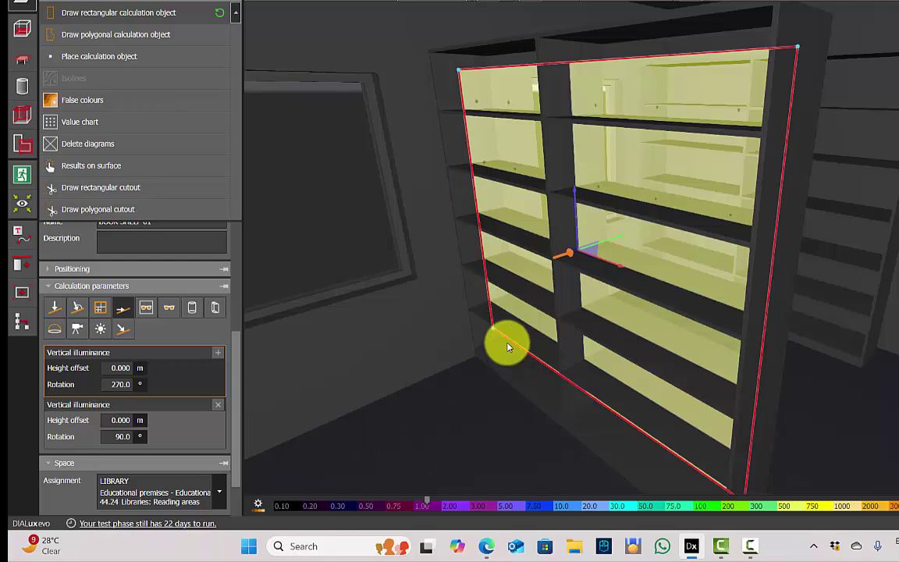
click(173, 425)
middle_drag(601, 315, 653, 313)
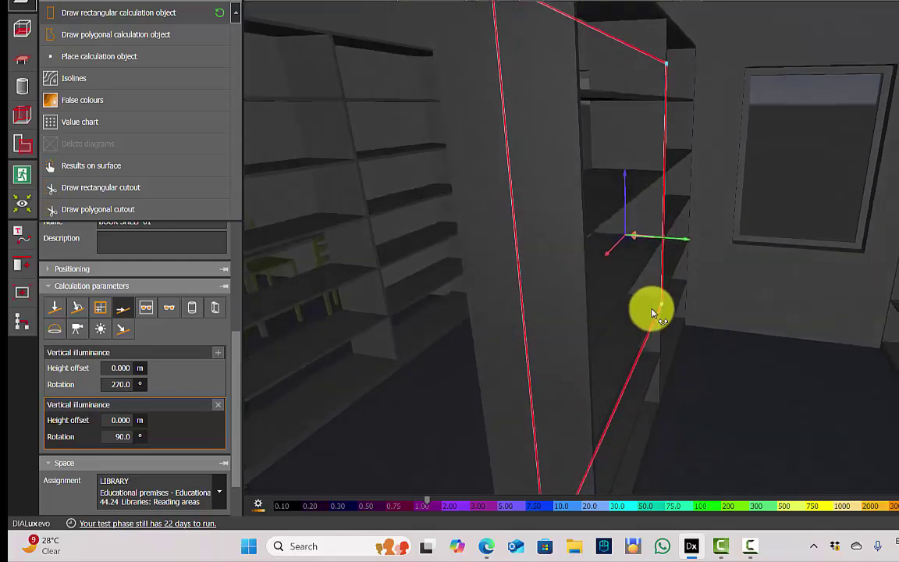
right_drag(653, 309, 651, 304)
click(175, 374)
right_drag(328, 359, 550, 337)
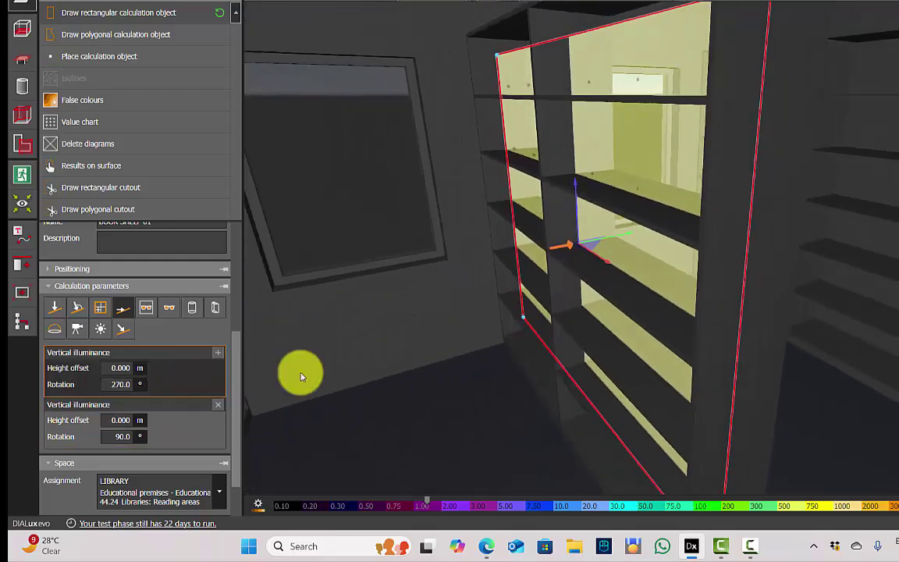
click(173, 431)
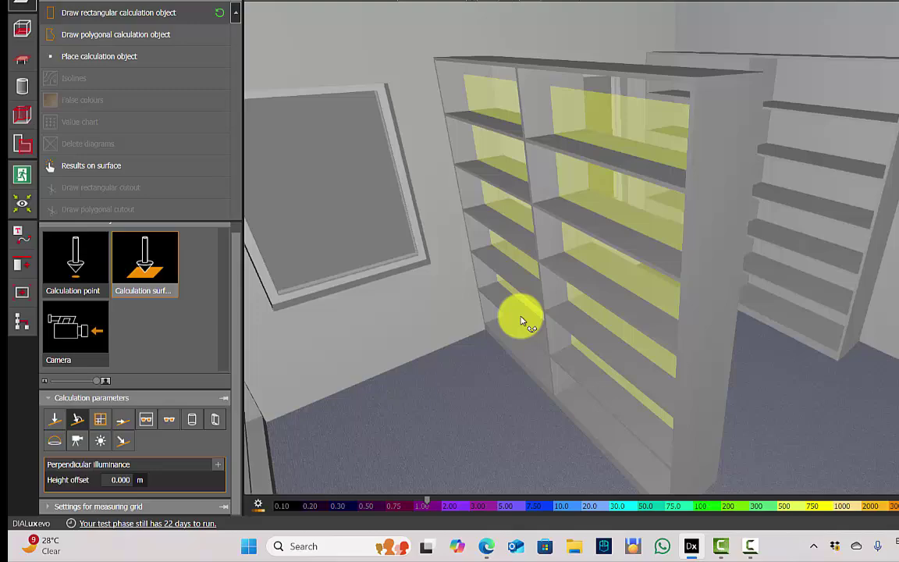
right_drag(519, 318, 567, 330)
Step: Calculate only the LIBRARY room for the active light scene, without objects and furniture
mouse_move(795, 1)
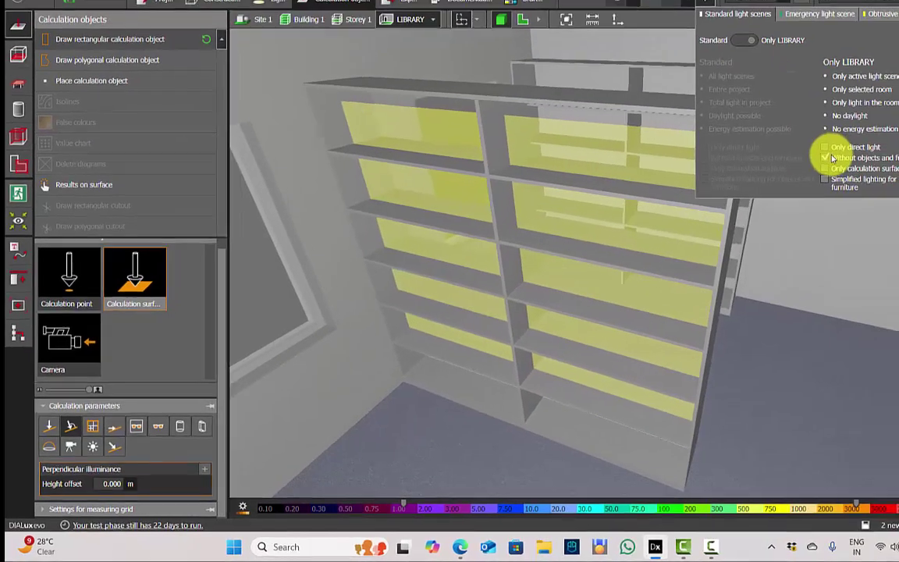
mouse_move(876, 138)
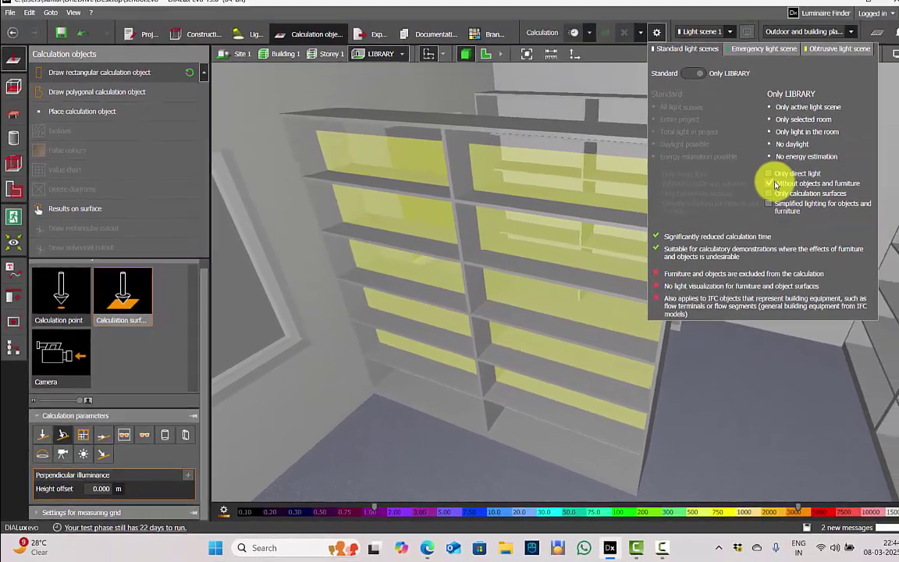
click(757, 192)
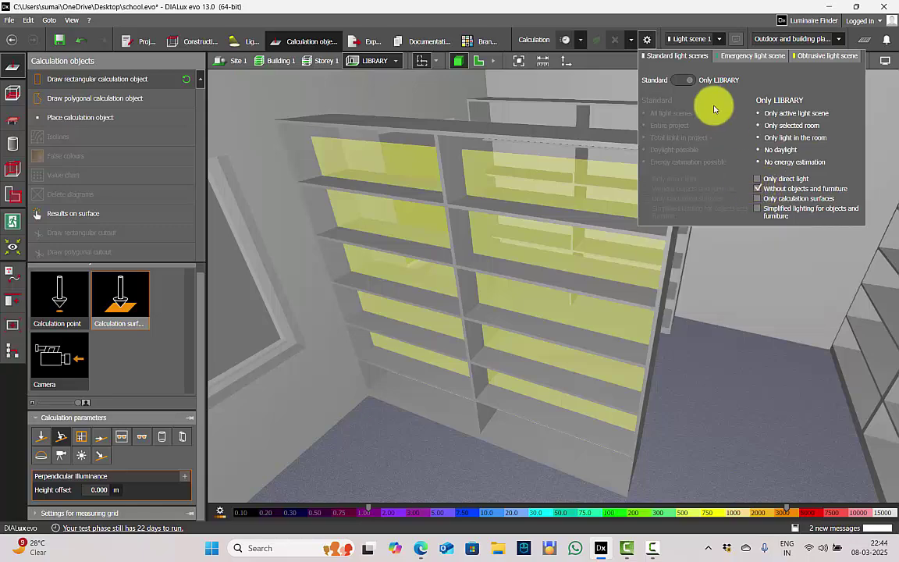
mouse_move(758, 189)
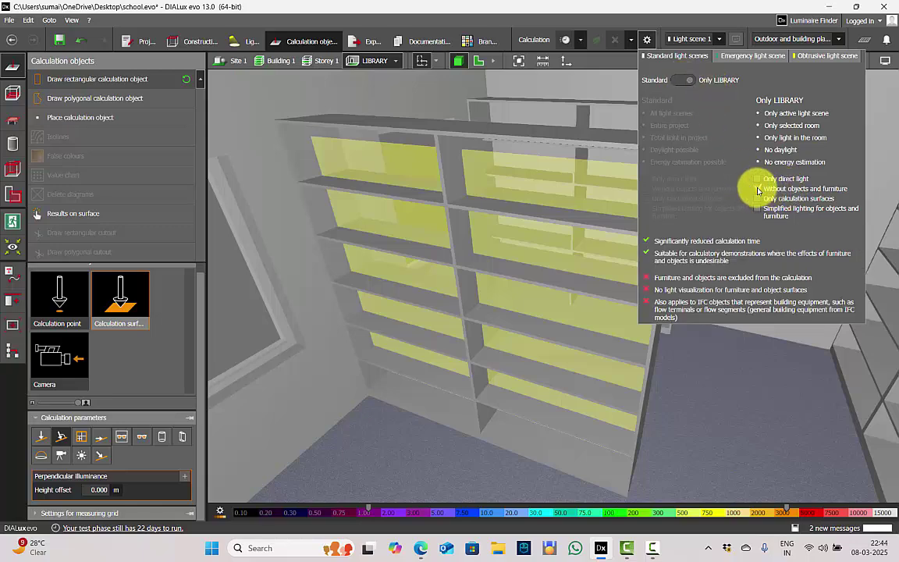
click(566, 39)
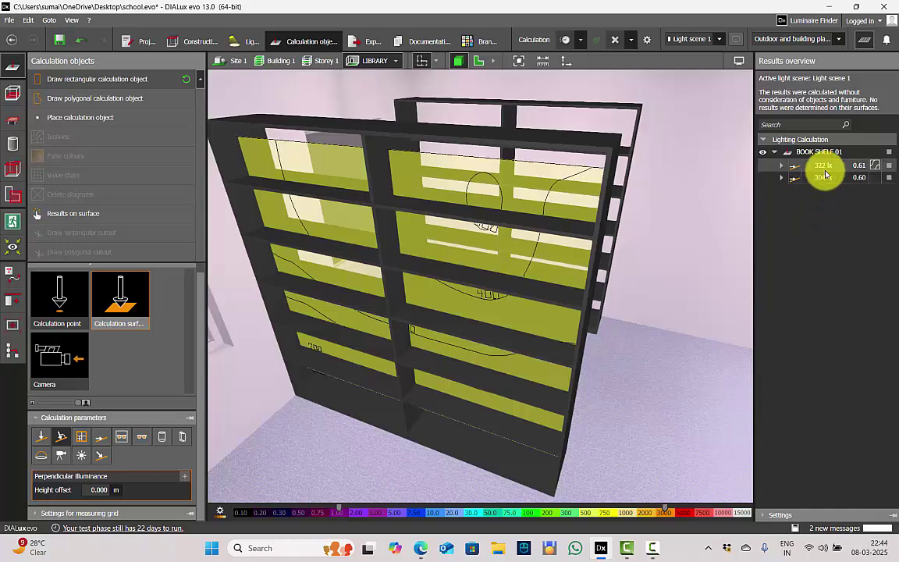
Step: Examine the BOOK SHELF 01 results for each vertical illuminance direction from both sides of the bookshelf
click(825, 166)
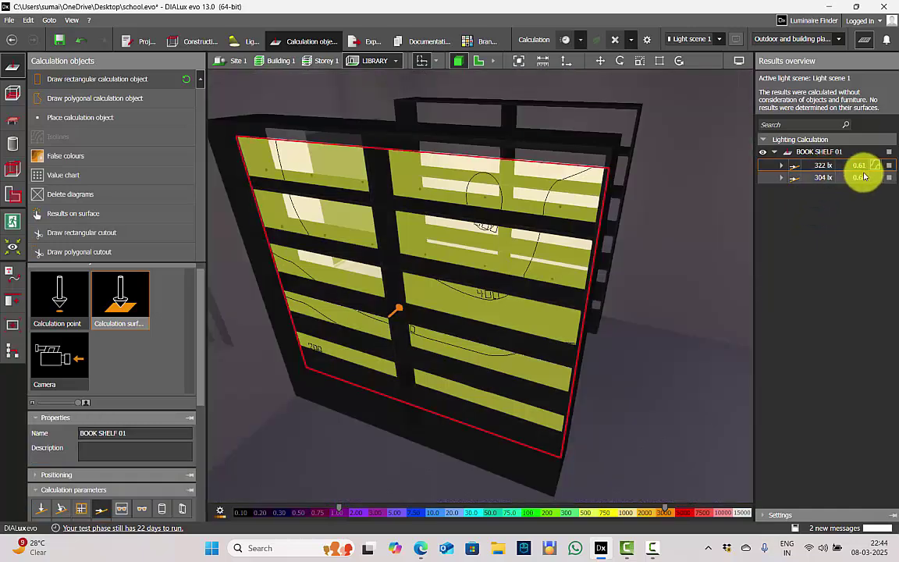
middle_drag(632, 412, 332, 373)
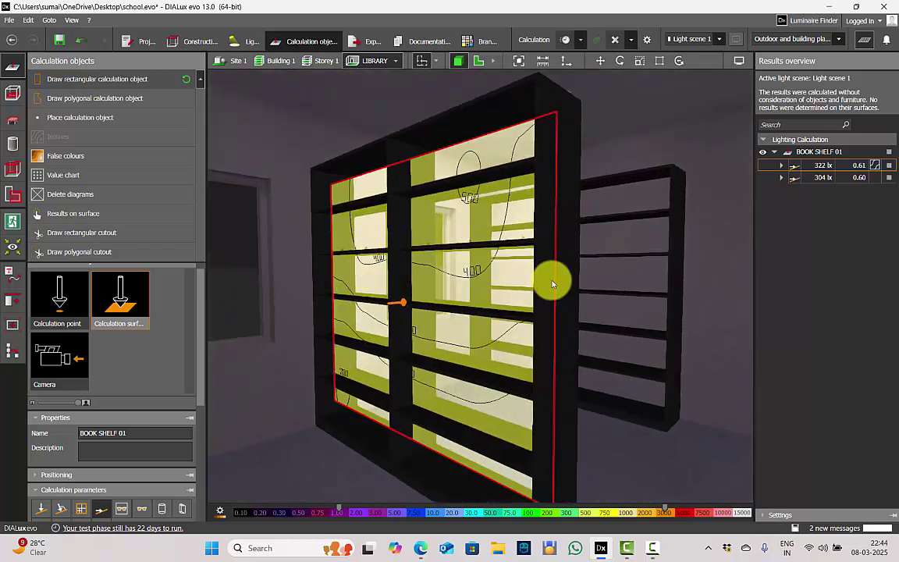
middle_drag(551, 283, 305, 407)
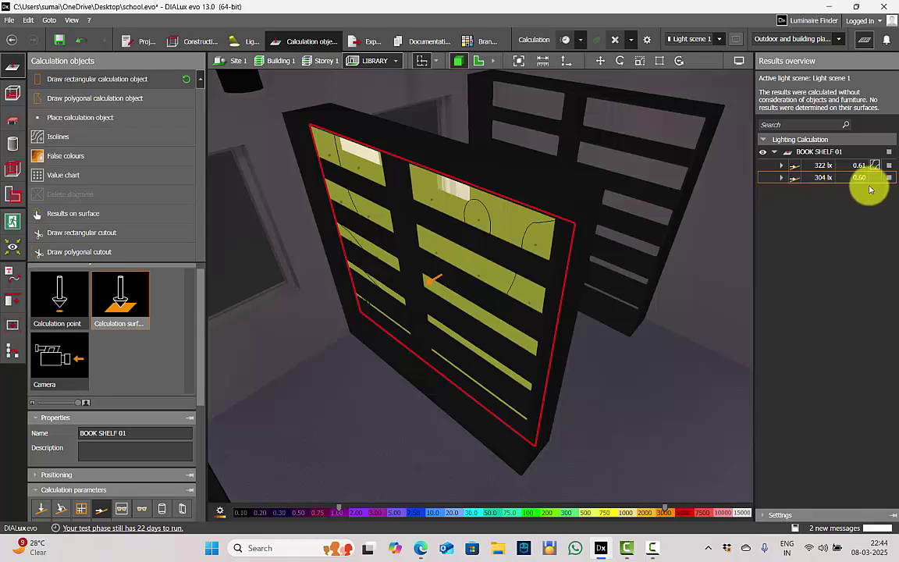
right_drag(562, 373, 470, 343)
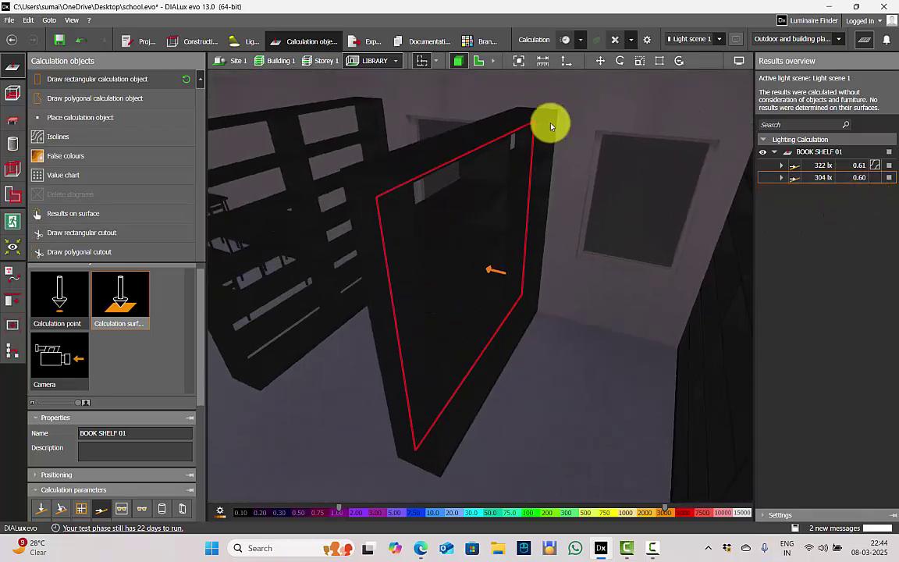
right_drag(295, 347, 602, 255)
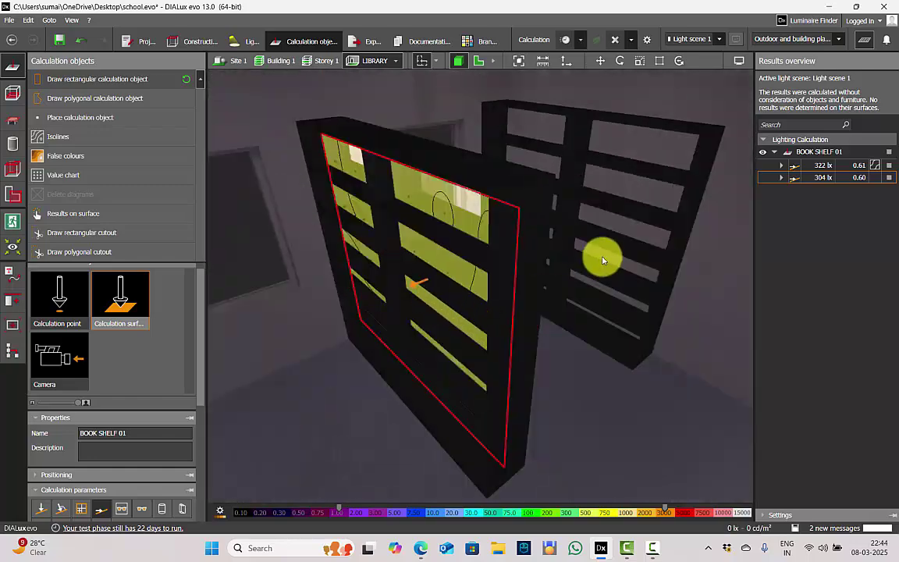
Step: Close the results overview and discard the library's calculation results
click(867, 42)
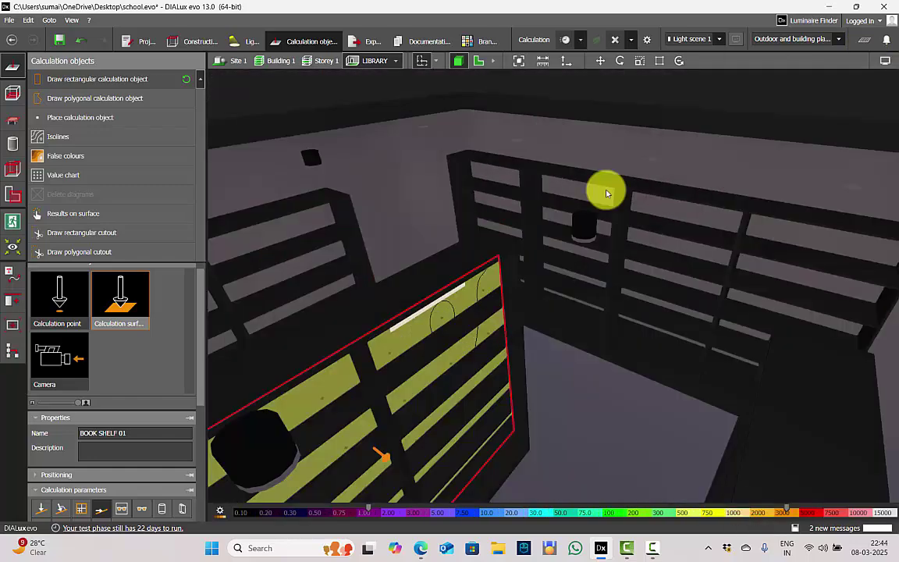
click(617, 40)
Step: Draw a rectangular calculation surface about 4.78 m by 2.23 m over the front of the long wall bookshelf
right_drag(663, 180, 498, 134)
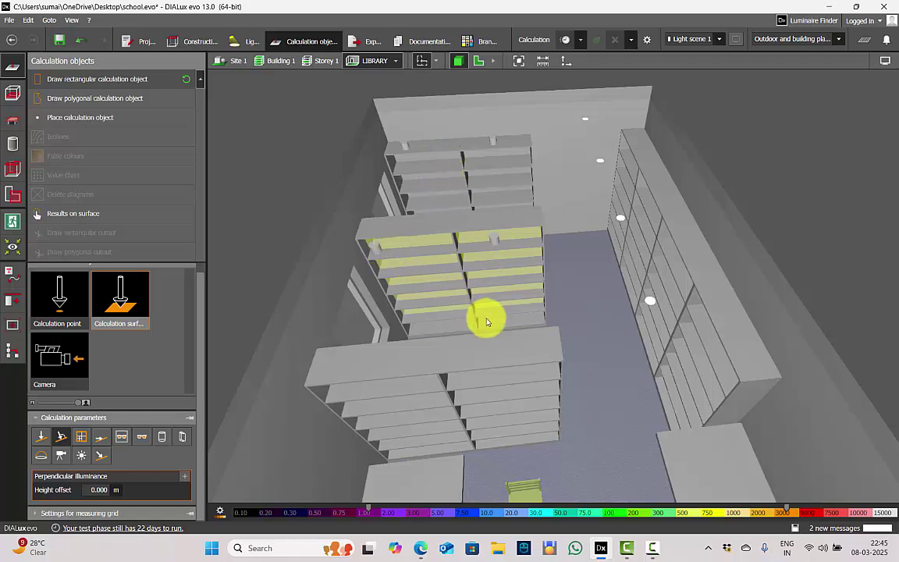
scroll(339, 226, up, 2)
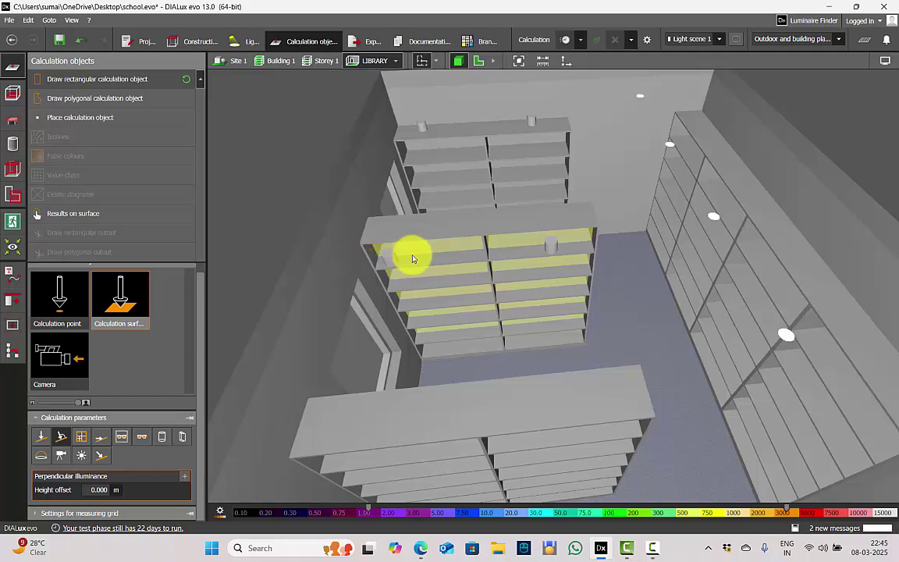
scroll(437, 250, down, 2)
right_drag(356, 267, 394, 207)
scroll(560, 252, up, 1)
right_drag(336, 161, 555, 295)
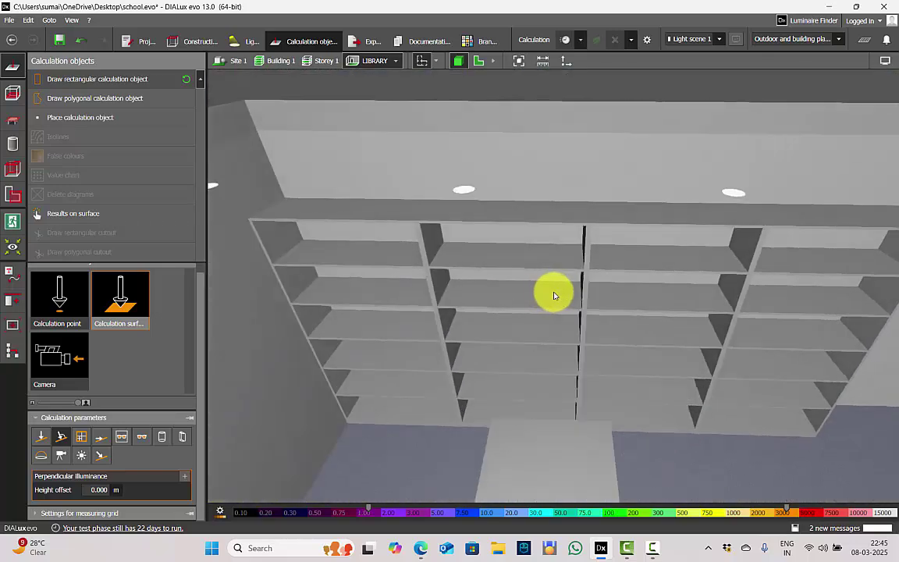
click(57, 85)
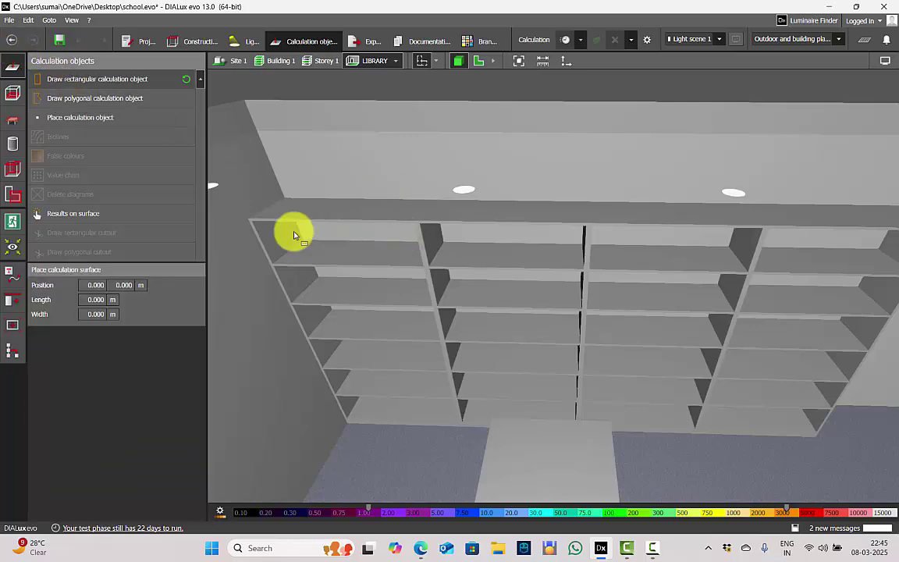
click(250, 224)
scroll(291, 207, down, 3)
scroll(658, 216, up, 2)
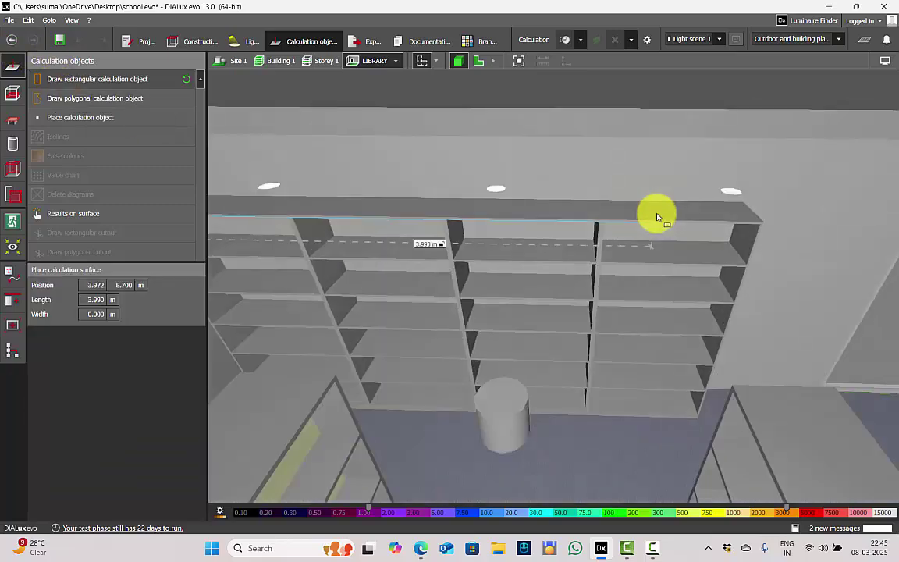
click(761, 226)
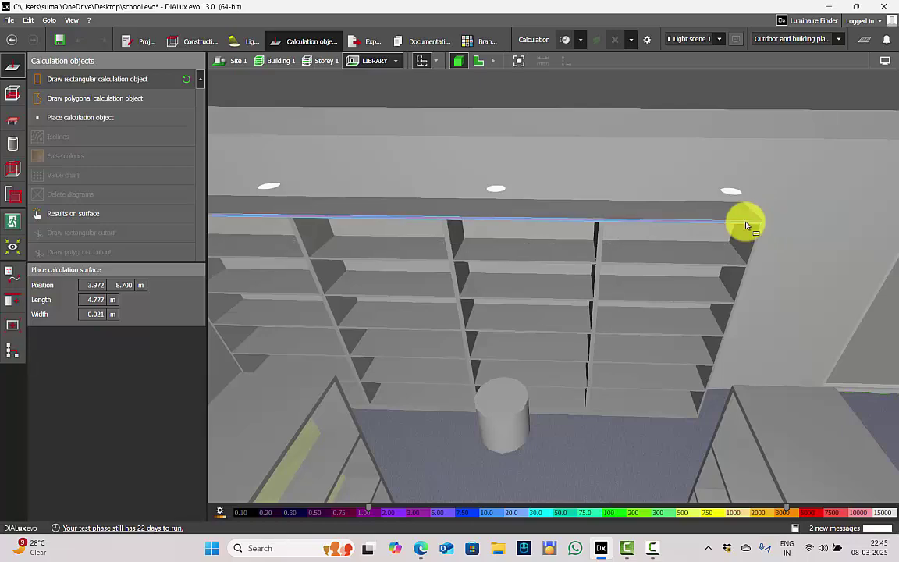
click(662, 418)
Step: Rename the new wall bookshelf calculation surface as BOOK SHELF 2
right_drag(596, 313, 558, 260)
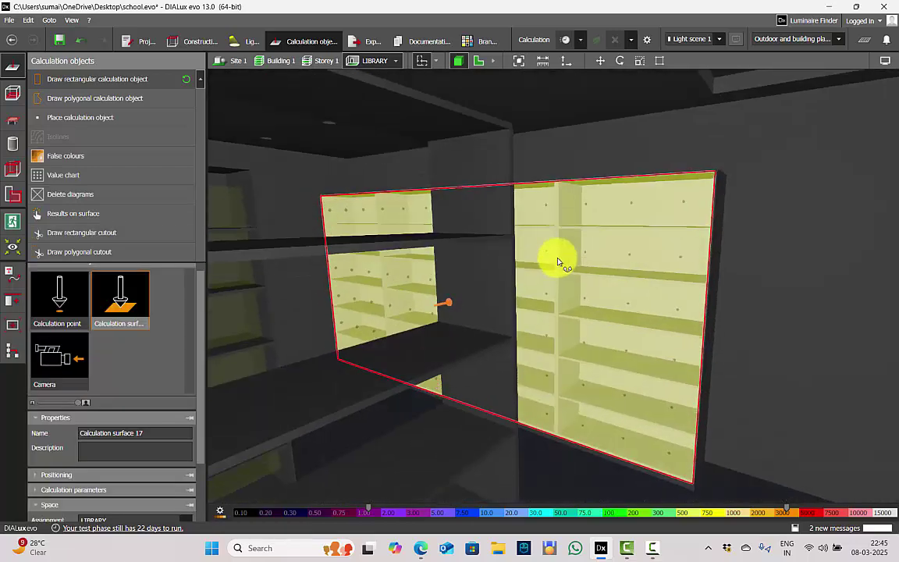
scroll(363, 298, up, 3)
right_drag(362, 297, 383, 320)
triple_click(141, 433)
text(BOOK SHELF)
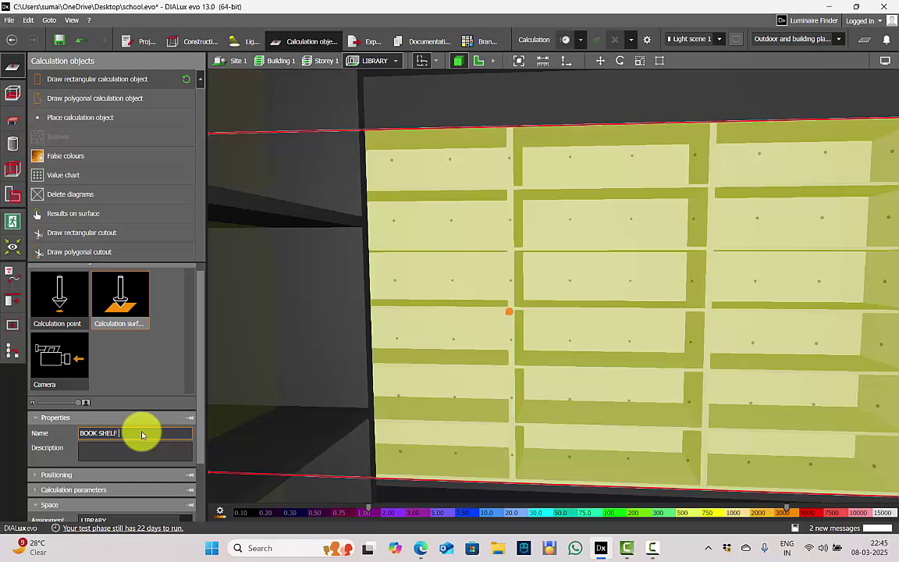
Step: Set the size of the BOOK SHELF 2 surface to 4.5 m by 2 m
scroll(526, 218, down, 3)
right_drag(648, 292, 468, 296)
scroll(85, 407, down, 2)
click(84, 400)
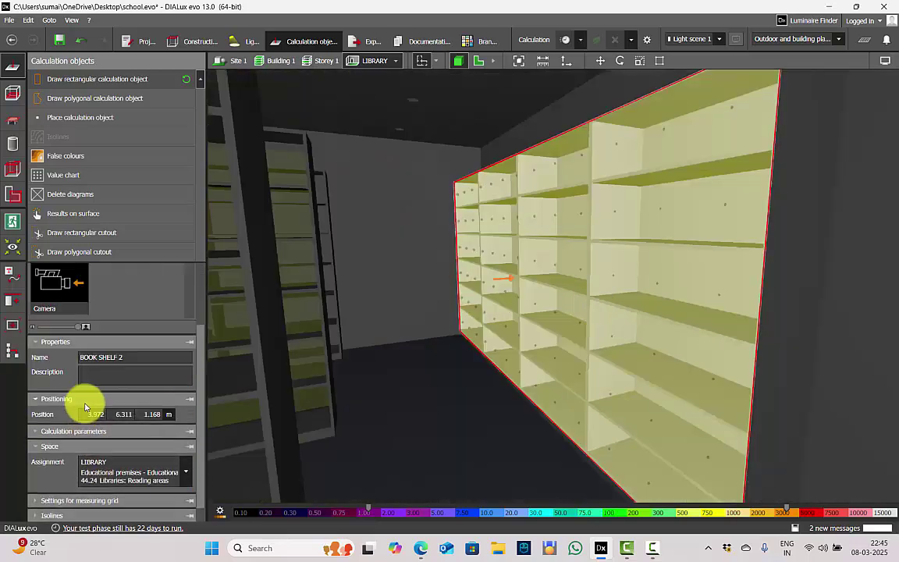
click(95, 443)
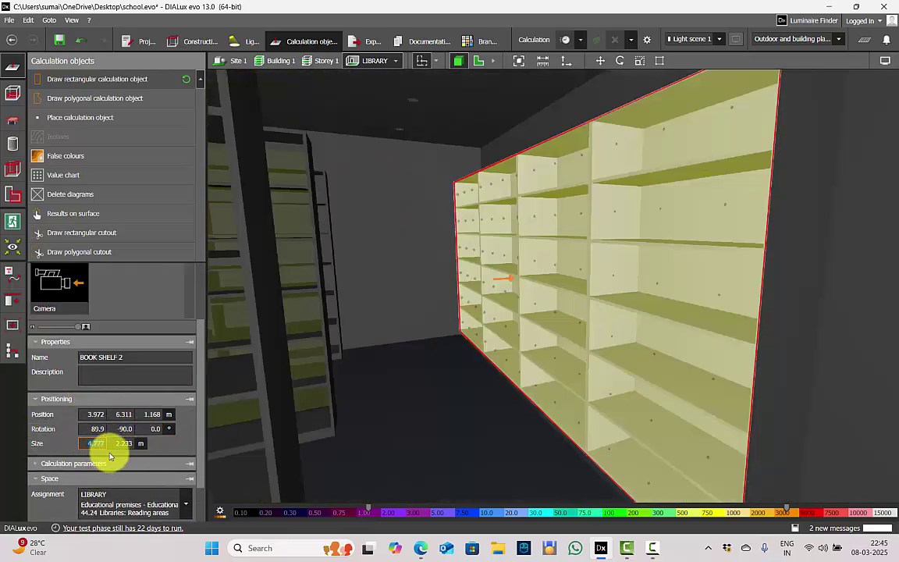
key(Return)
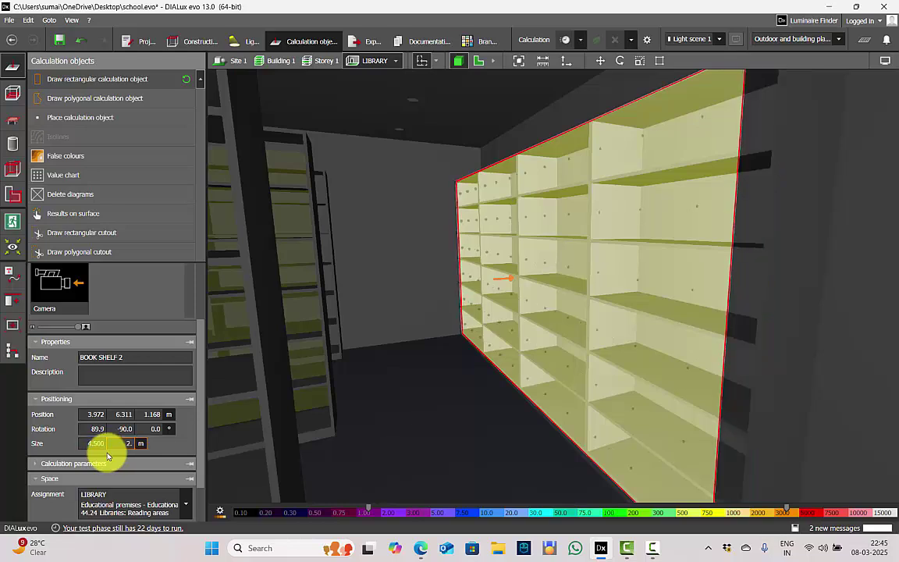
text(2.)
key(Return)
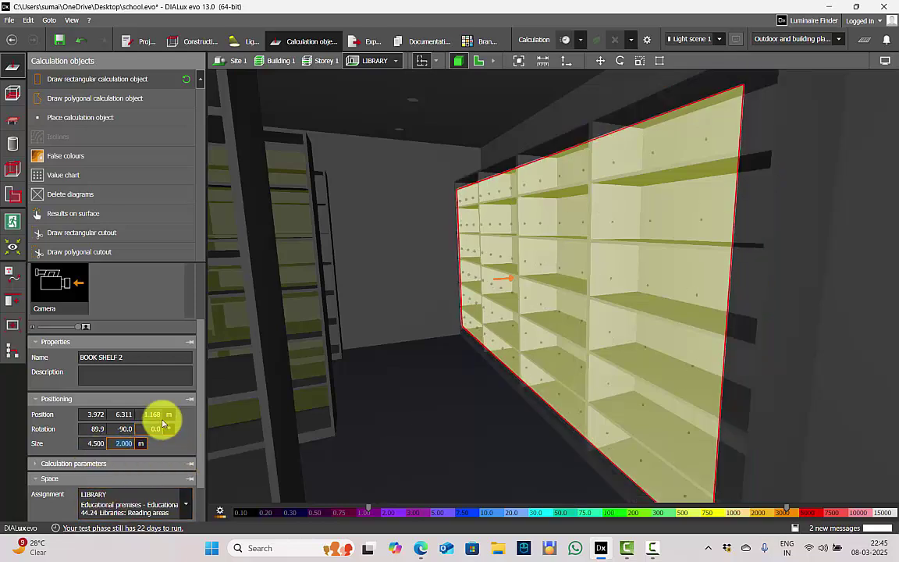
Step: Stretch the BOOK SHELF 2 surface's edges to the bookshelf outline in the side elevation, about 4.79 m by 2.25 m
scroll(162, 425, down, 2)
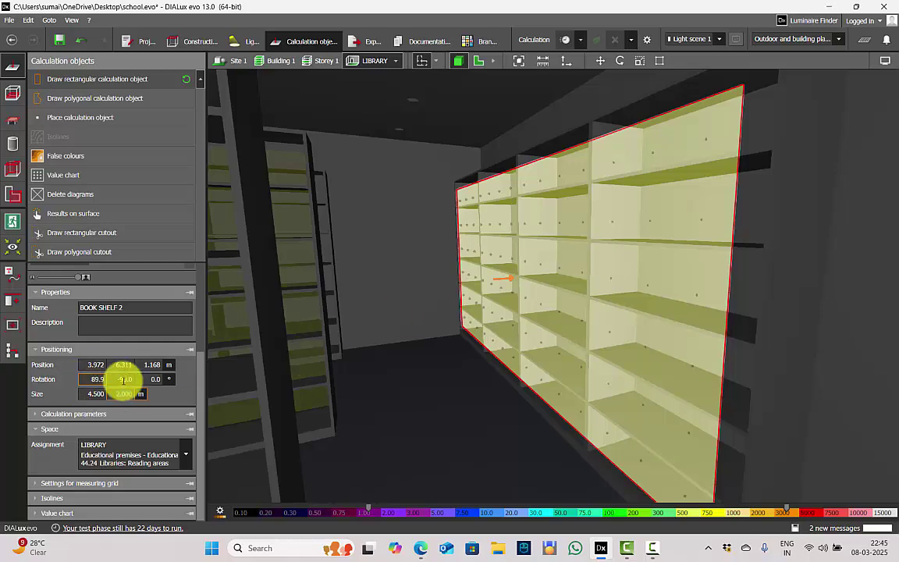
click(493, 61)
click(499, 60)
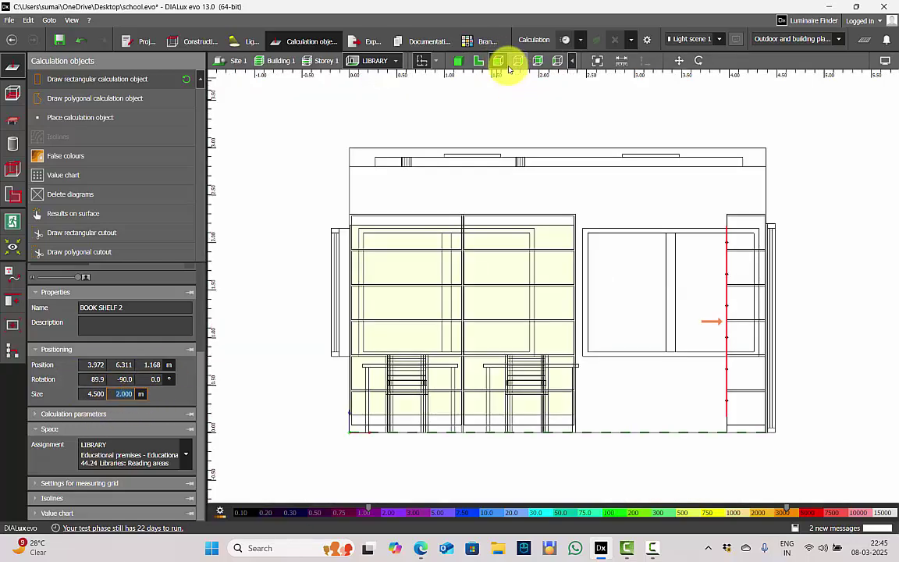
click(517, 61)
scroll(405, 217, down, 2)
click(739, 61)
scroll(628, 235, up, 1)
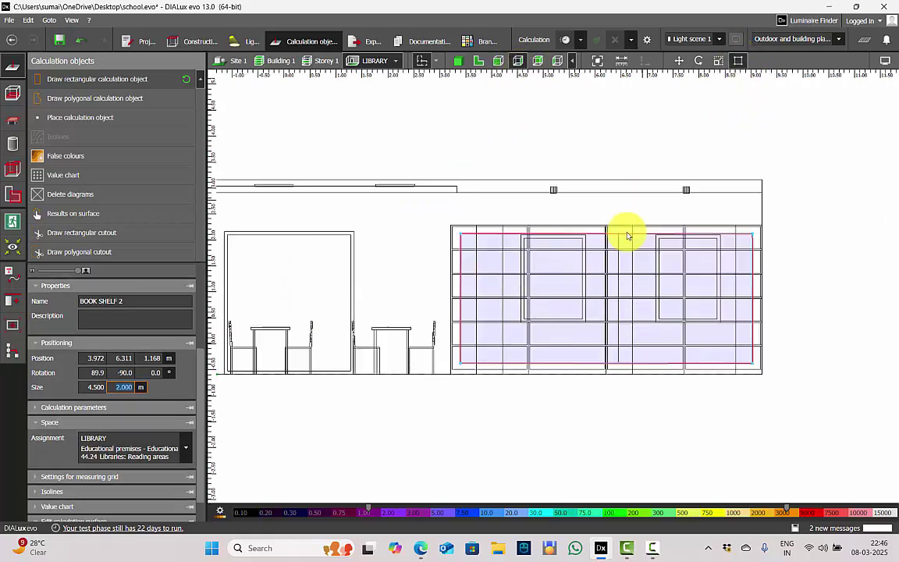
scroll(579, 239, up, 2)
drag(583, 233, 582, 219)
drag(398, 289, 388, 289)
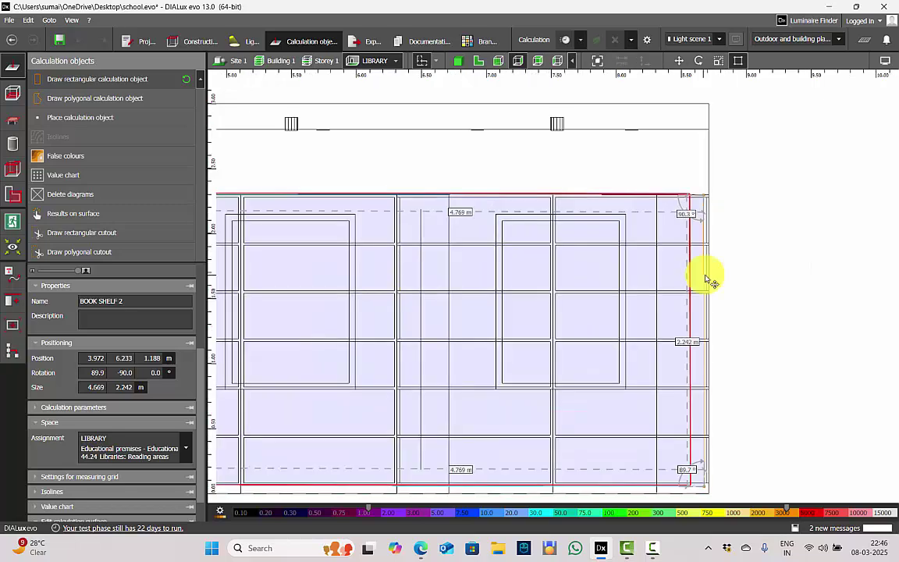
drag(706, 276, 710, 279)
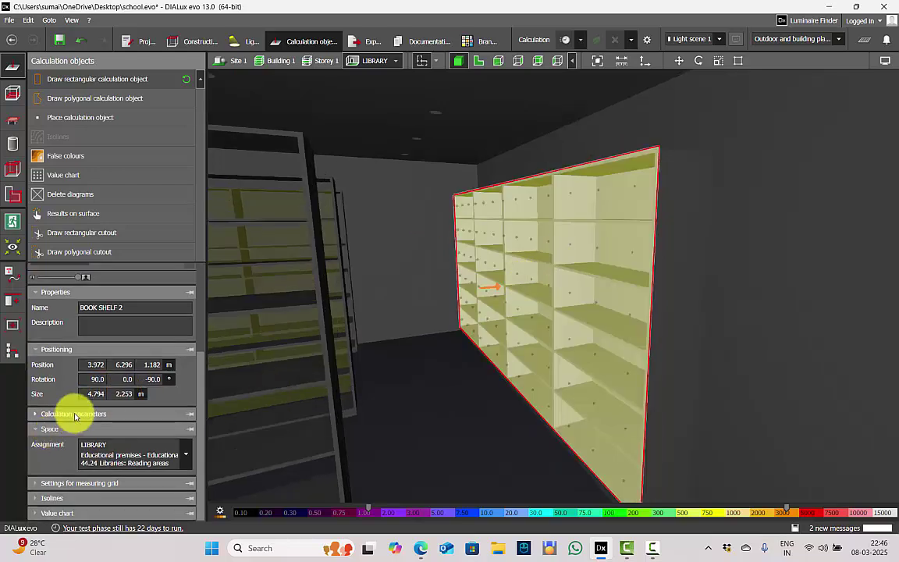
Step: Switch the BOOK SHELF 2 calculation surface from perpendicular to vertical illuminance
click(75, 415)
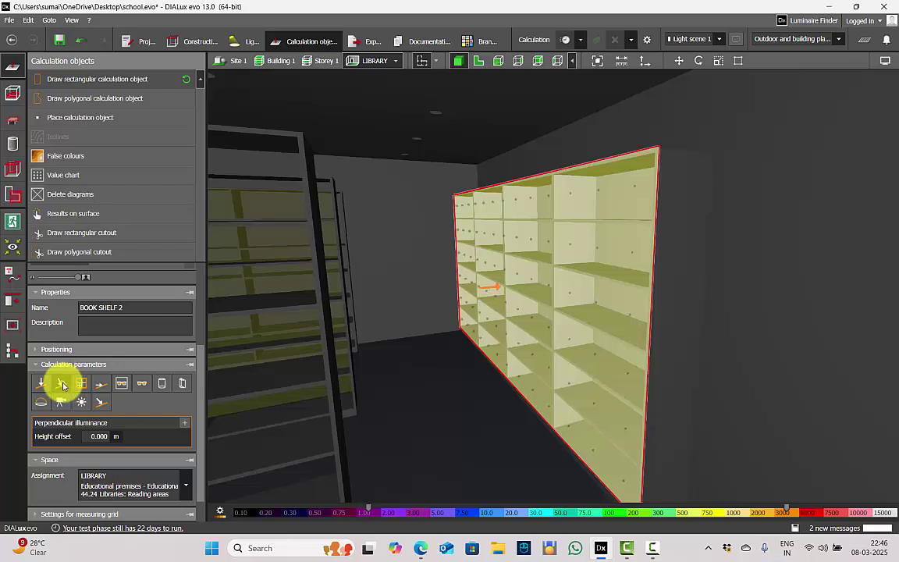
click(62, 384)
click(101, 406)
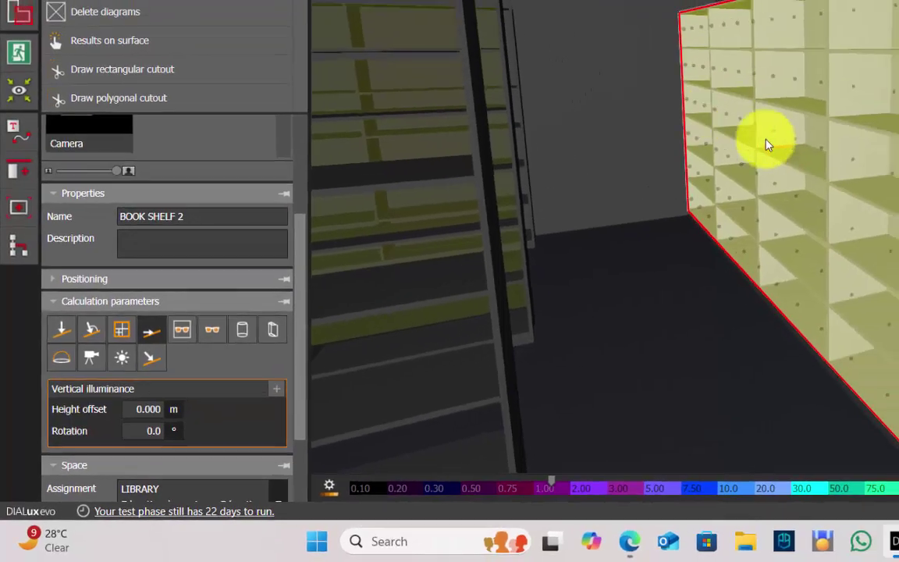
Step: Set the vertical illuminance rotation of the BOOK SHELF 2 surface to 180° so its direction arrow is reversed
right_drag(767, 142, 688, 237)
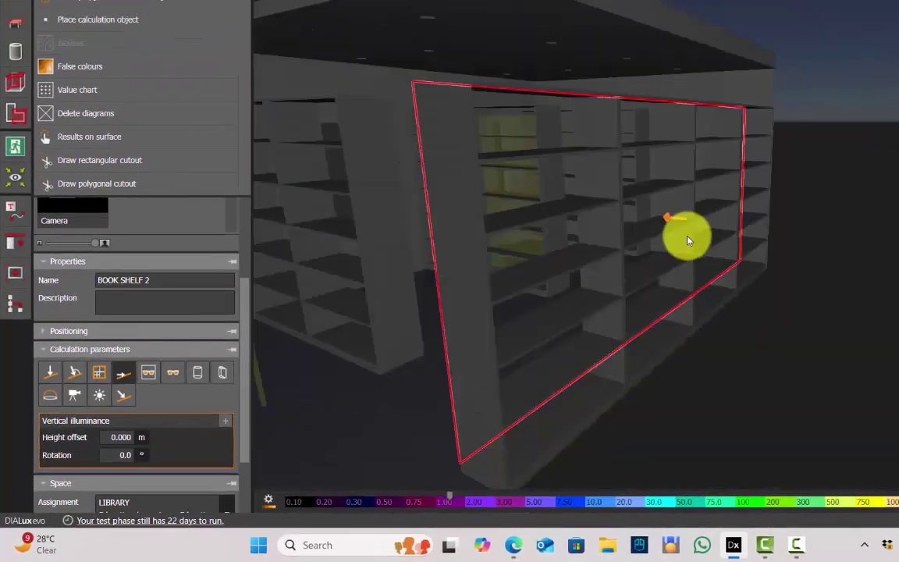
mouse_move(590, 257)
right_down()
mouse_move(626, 256)
mouse_move(608, 256)
right_up()
right_drag(636, 129, 693, 279)
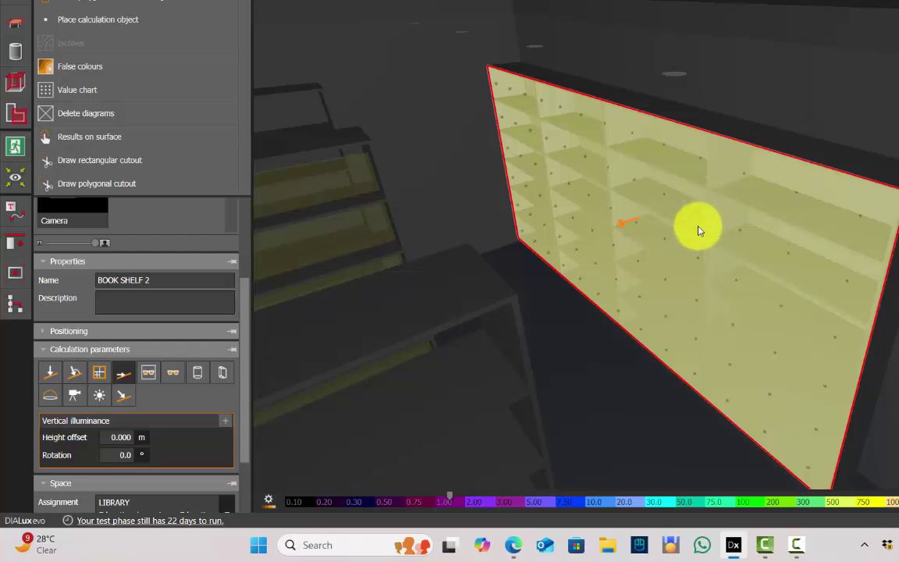
scroll(621, 236, up, 2)
scroll(623, 220, down, 3)
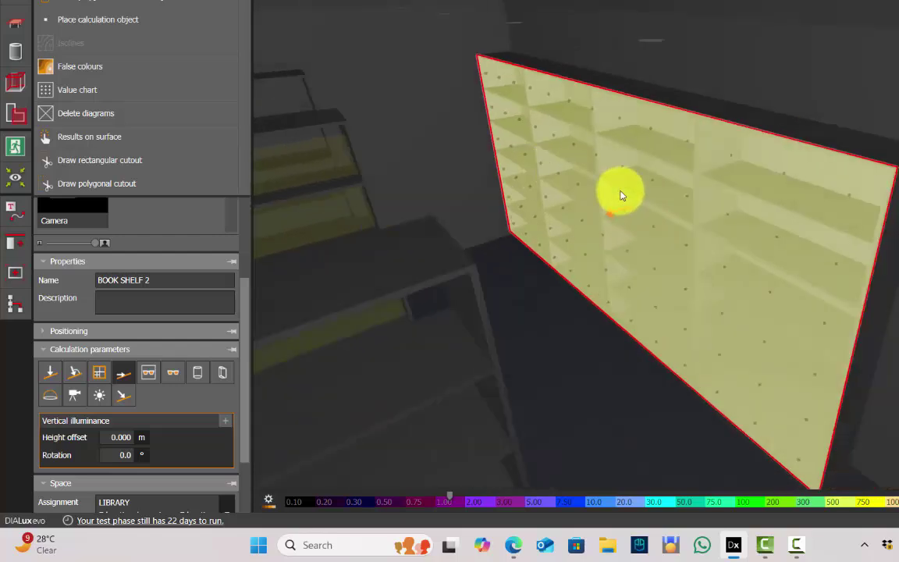
scroll(590, 228, up, 2)
scroll(591, 231, up, 3)
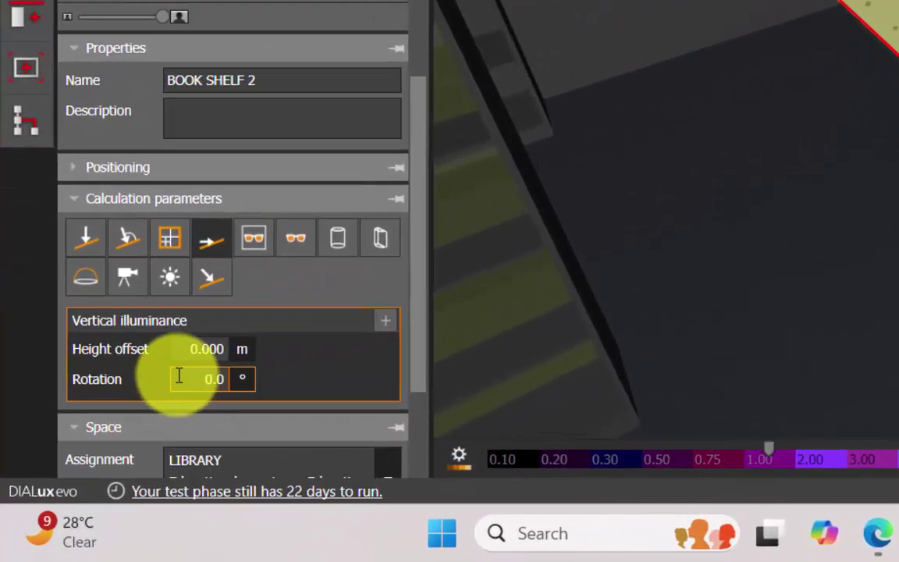
click(169, 402)
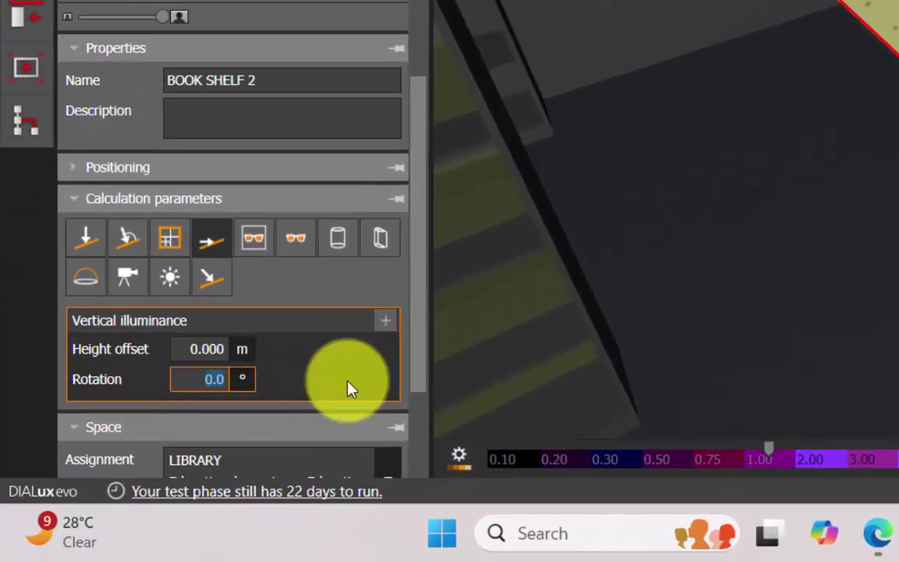
text(180)
key(Return)
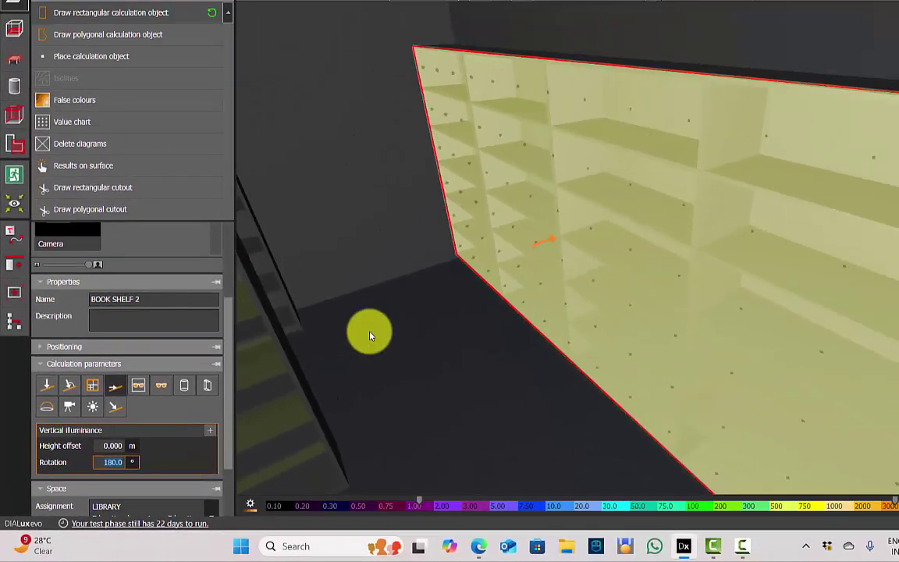
Step: Check the BOOK SHELF 2 direction arrow, and calculate the lighting results without saving the project
right_drag(443, 289, 724, 284)
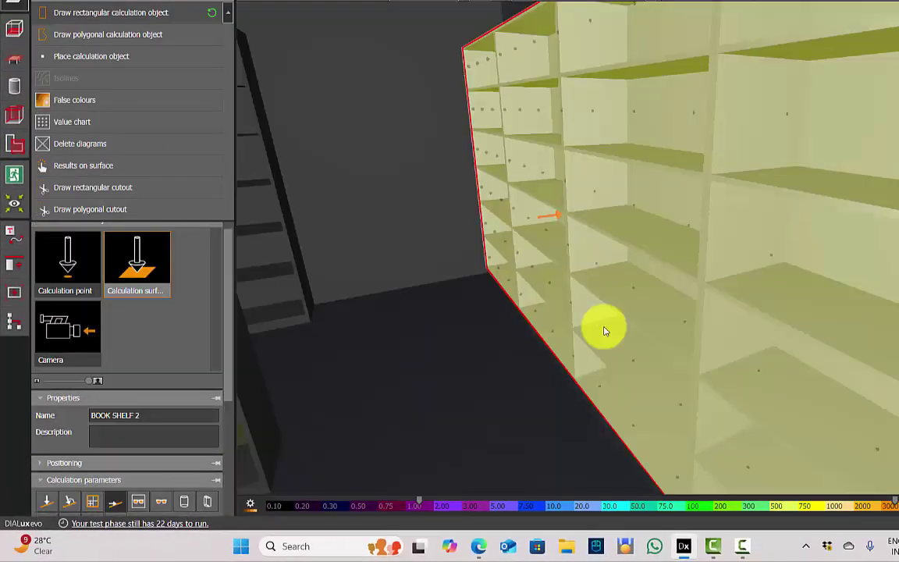
right_drag(636, 218, 642, 192)
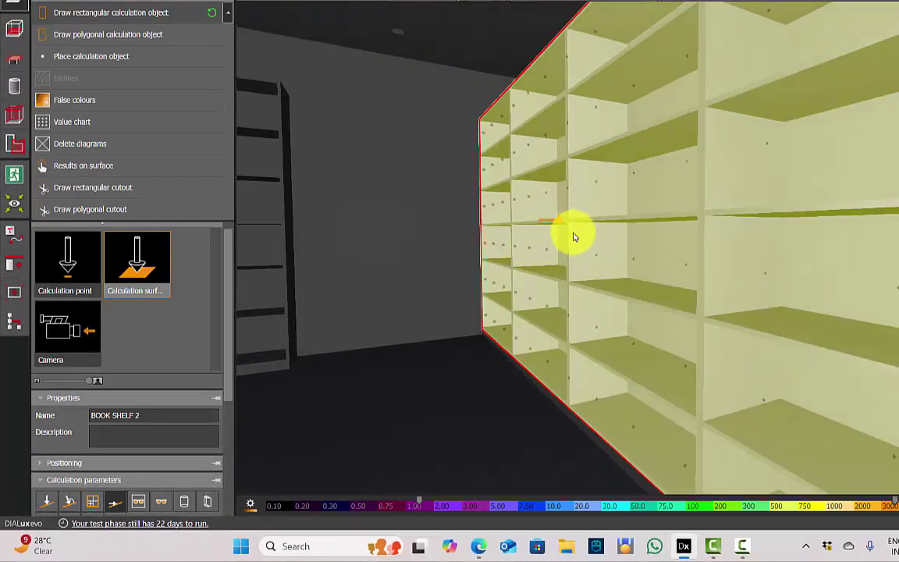
scroll(479, 275, down, 2)
mouse_move(479, 277)
right_down()
mouse_move(669, 285)
mouse_move(720, 330)
right_up()
scroll(687, 287, down, 2)
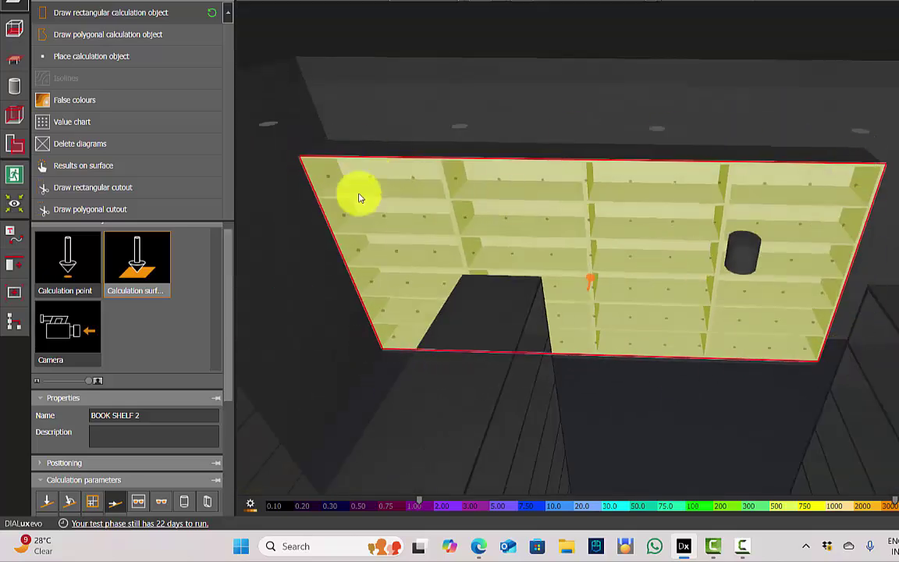
right_drag(639, 199, 612, 164)
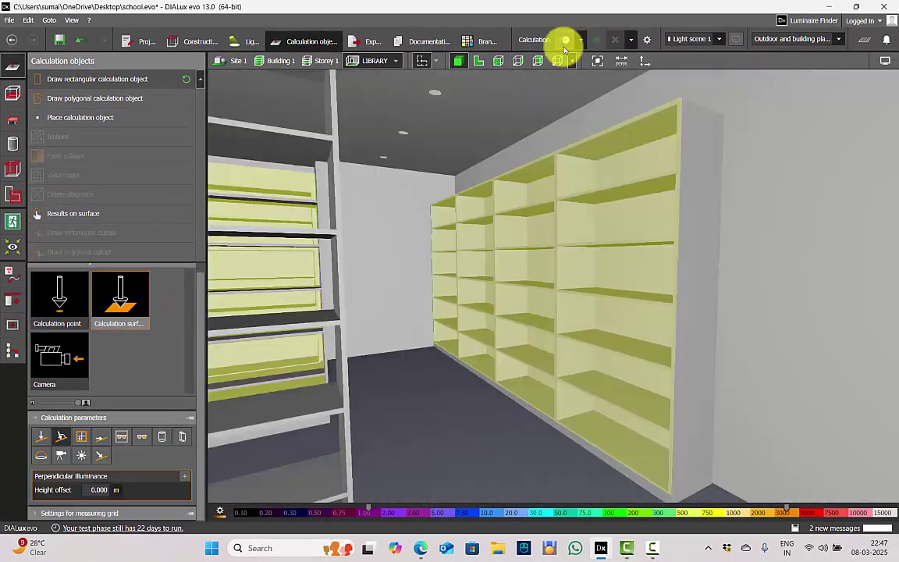
click(564, 49)
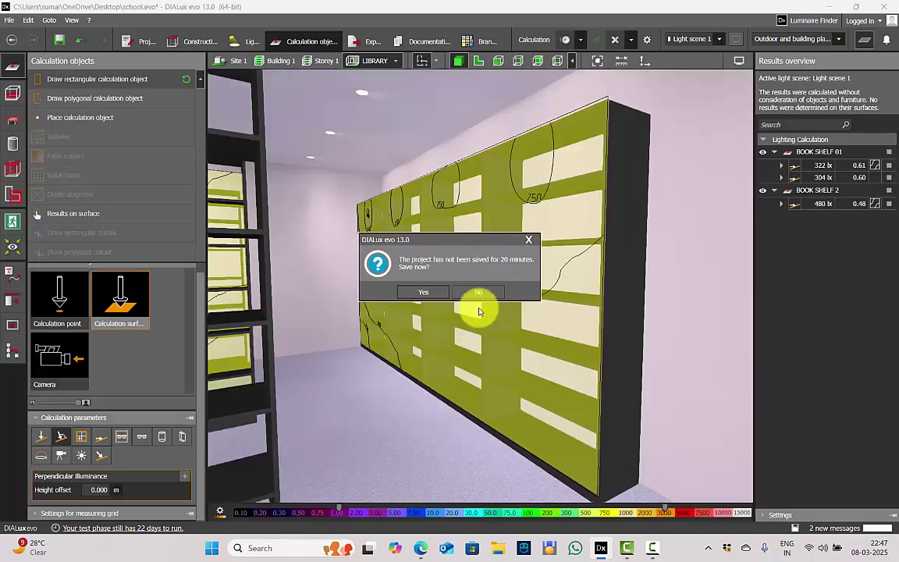
click(476, 296)
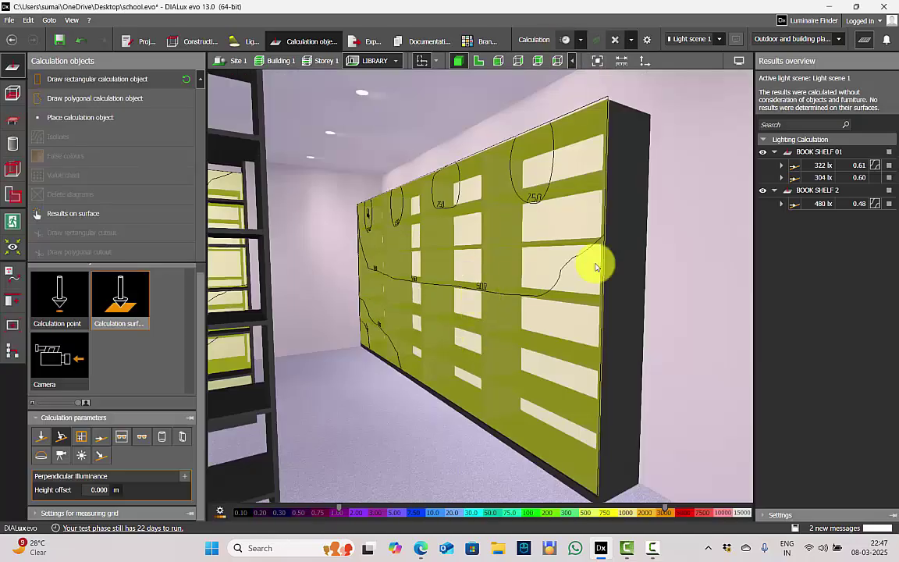
Step: Display false colours and a value chart on the BOOK SHELF 2 surface, and false colours on the BOOK SHELF 01 surface
click(820, 204)
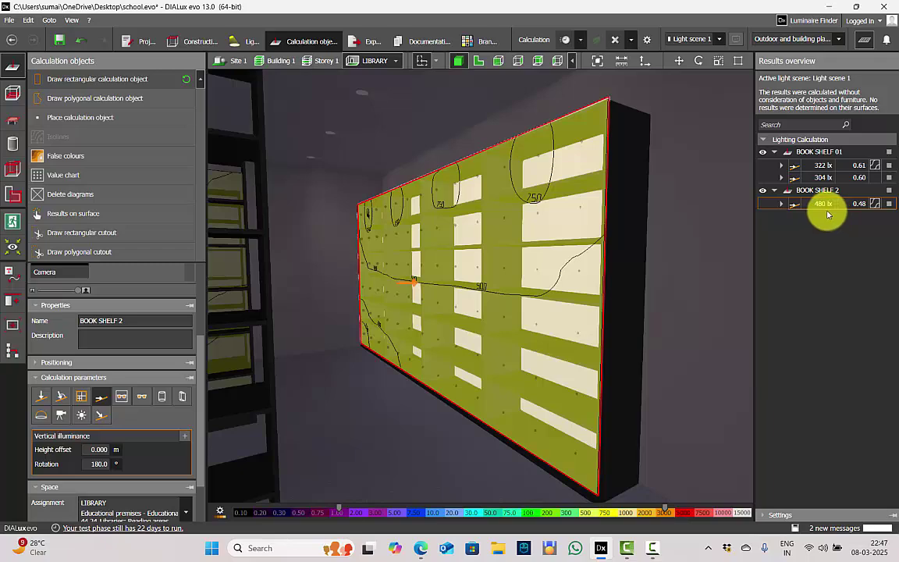
right_drag(445, 283, 517, 359)
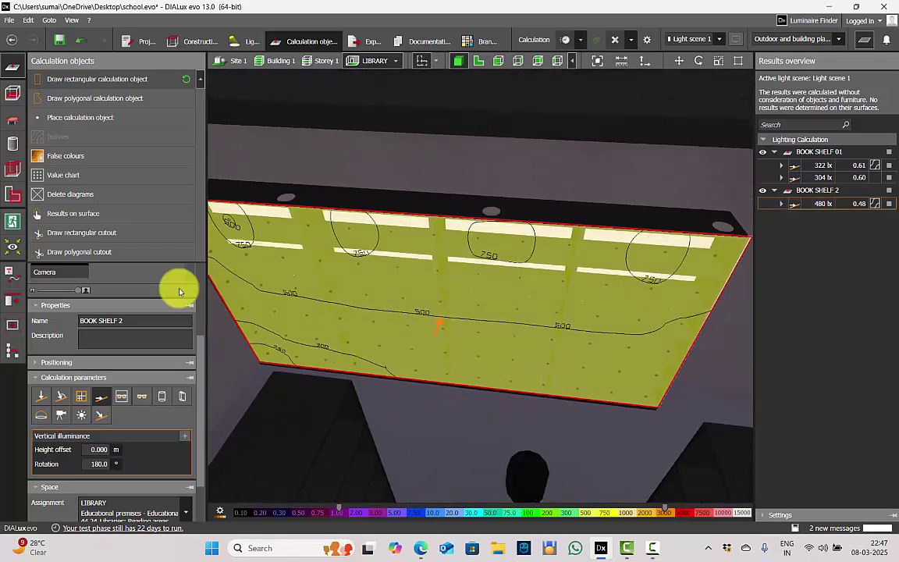
click(40, 156)
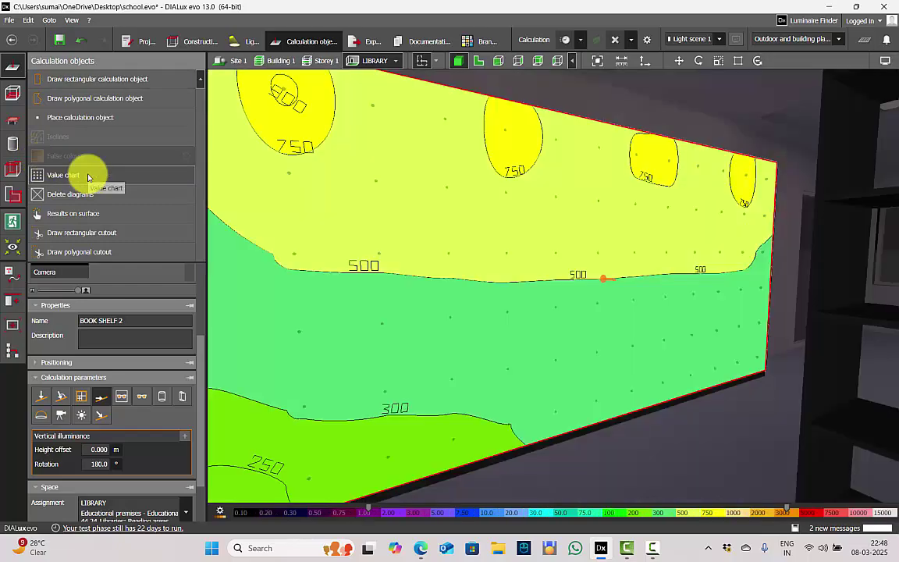
click(88, 175)
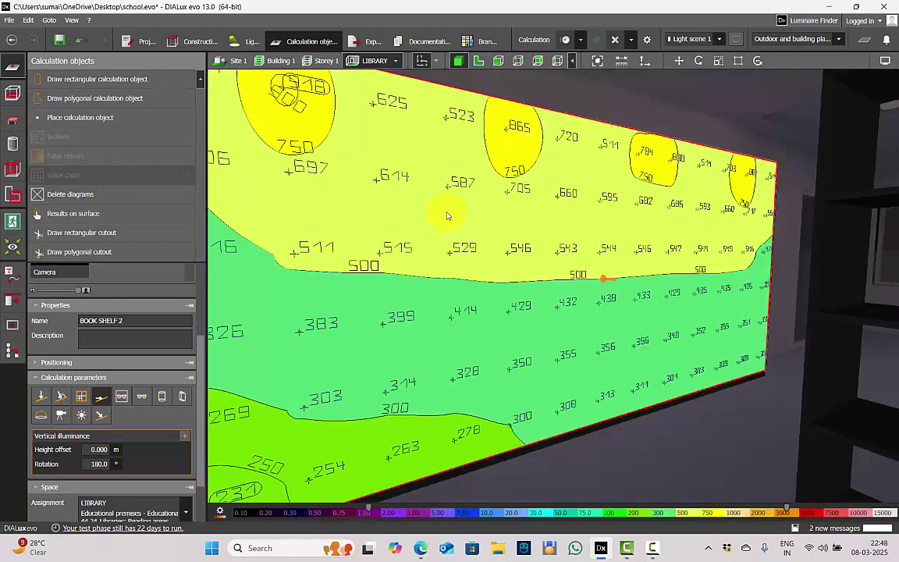
drag(445, 210, 423, 249)
right_drag(423, 249, 475, 267)
scroll(577, 255, down, 5)
key(Escape)
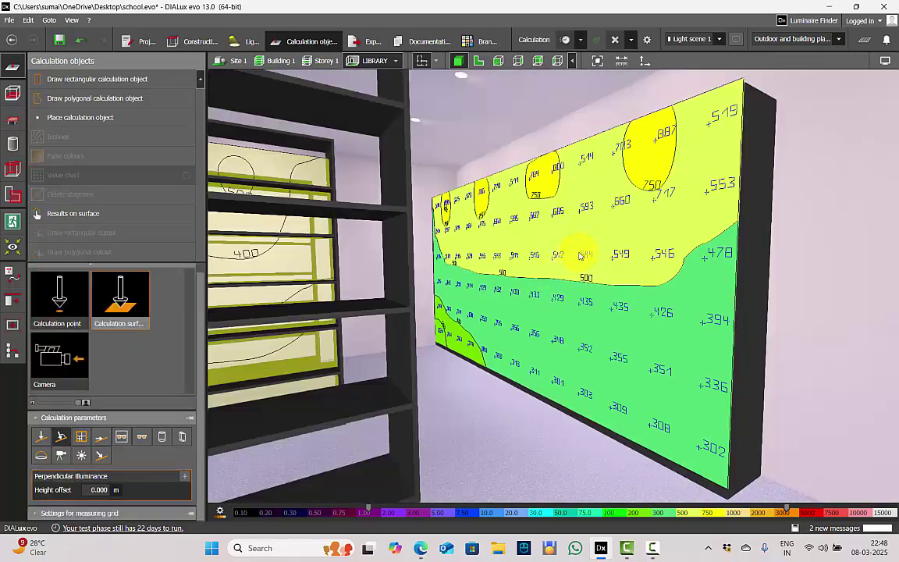
right_drag(581, 254, 529, 257)
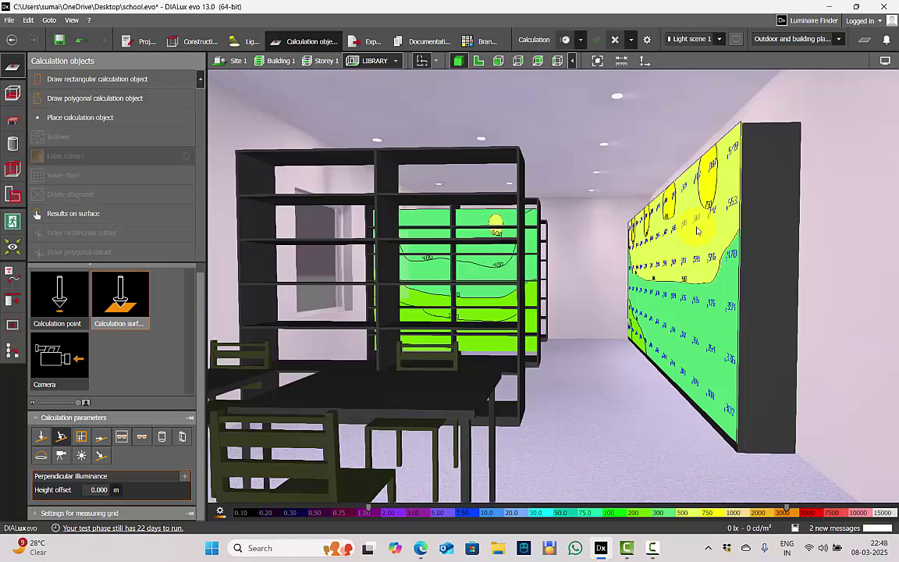
click(441, 249)
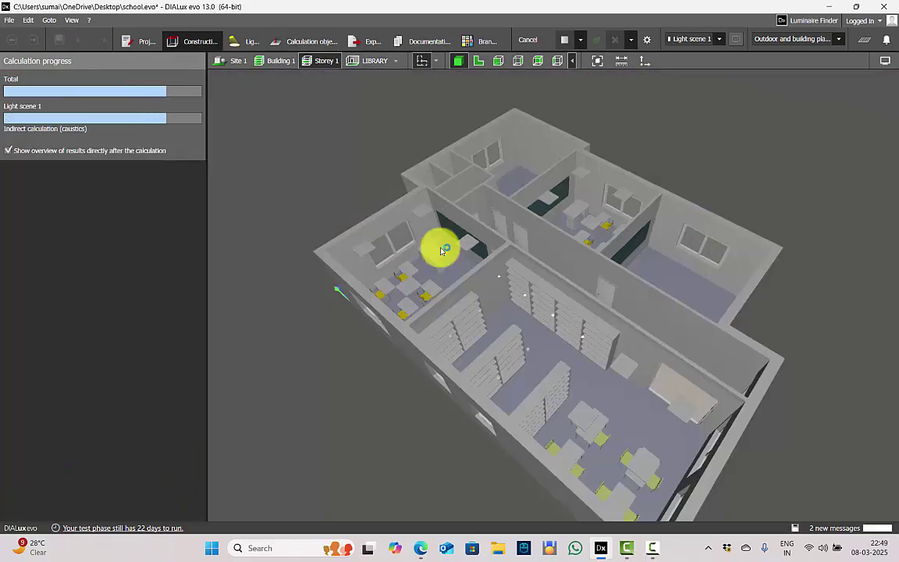